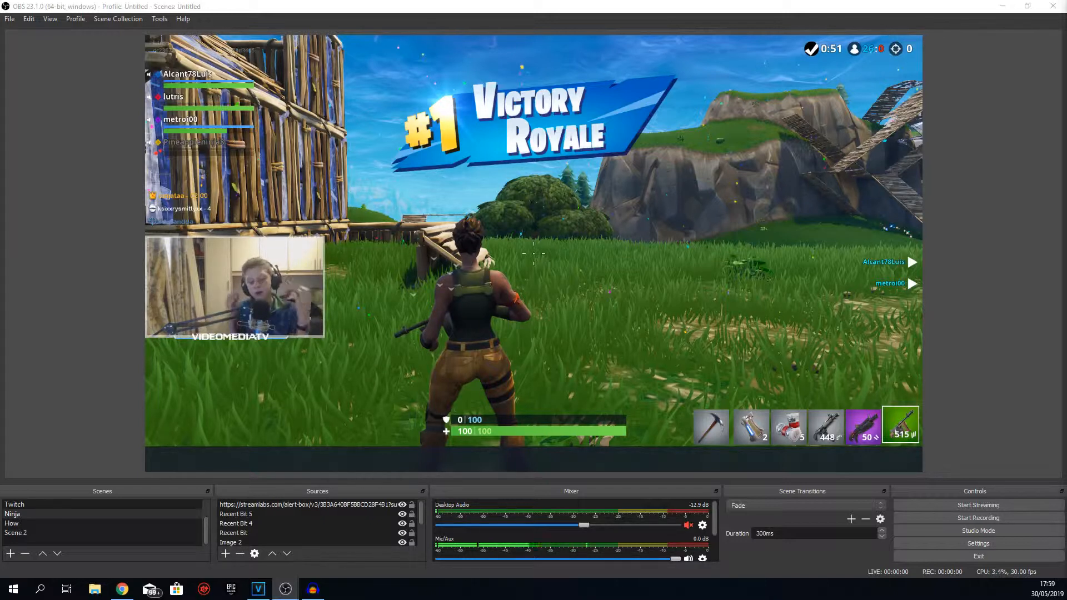
# Extract the Ninja Streaming Essentials archive on the desktop into its own folder
pyautogui.click(1013, 4)
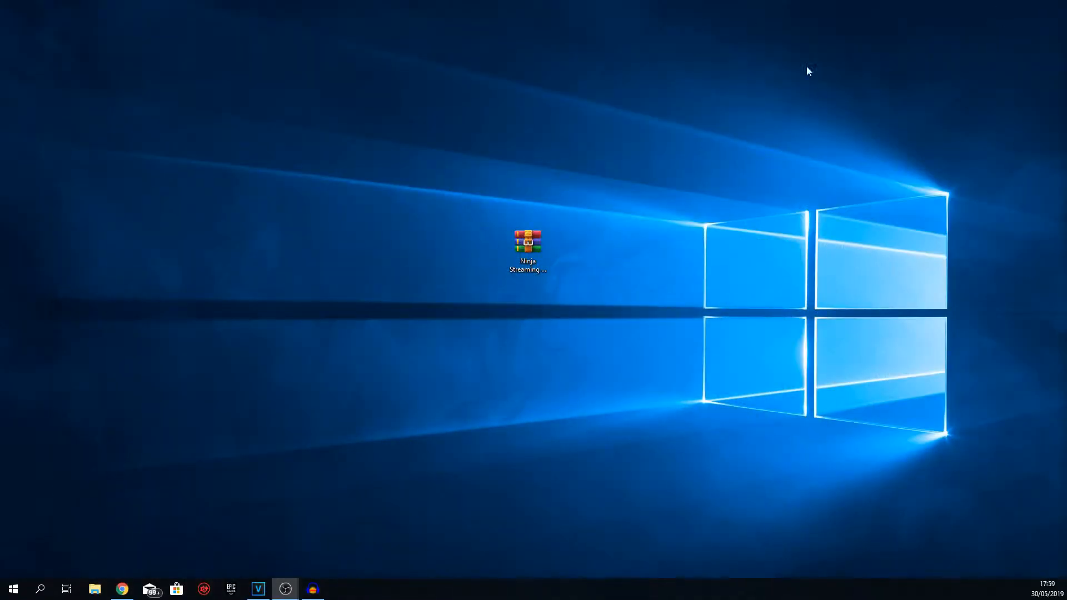
pyautogui.moveTo(445, 248); pyautogui.dragTo(512, 271)
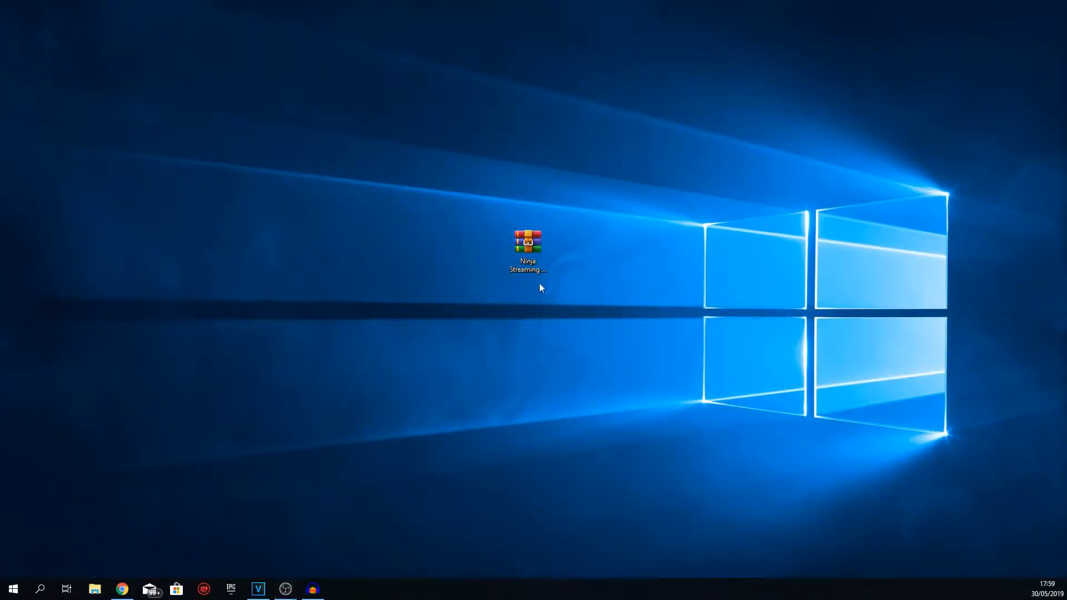
pyautogui.click(626, 269)
pyautogui.moveTo(481, 266); pyautogui.dragTo(524, 265)
pyautogui.rightClick(522, 258)
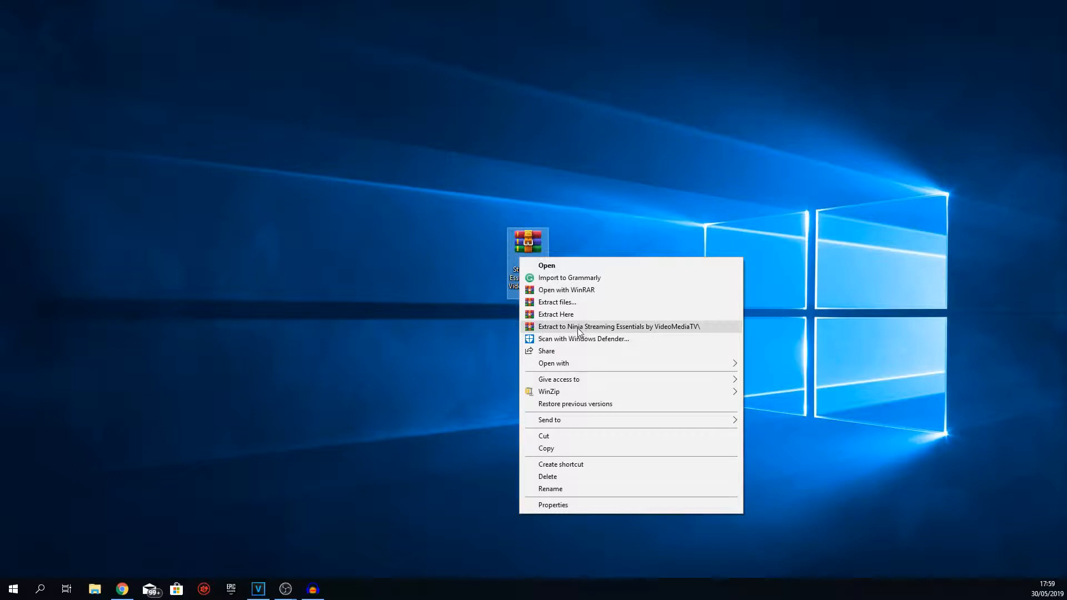
pyautogui.click(639, 327)
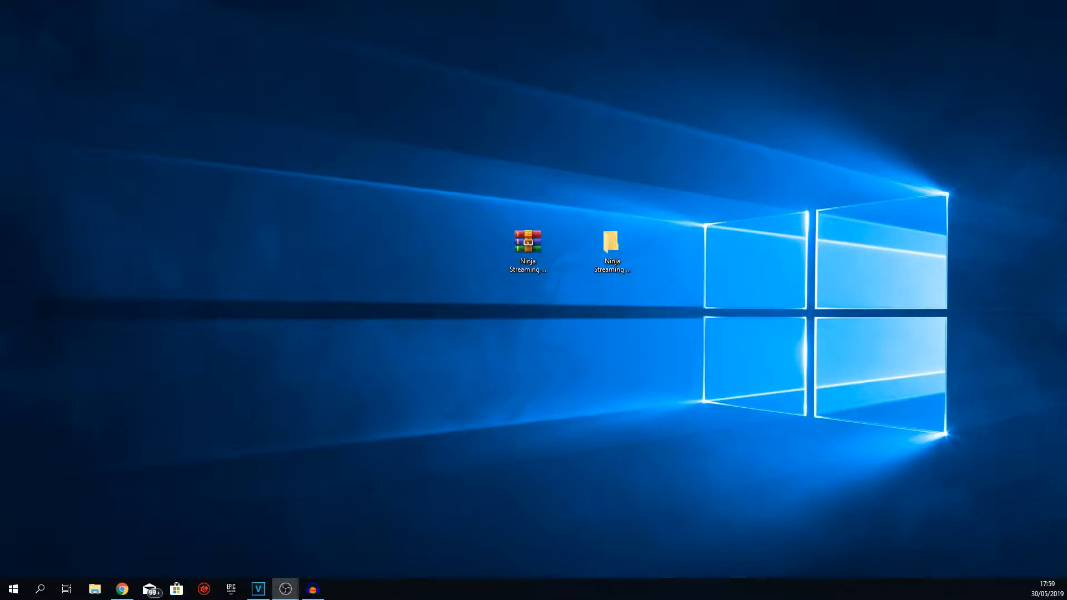
# Install the Ninja Turtles and Open Sans Bold fonts from the Fonts subfolder of the extracted folder
pyautogui.click(612, 245)
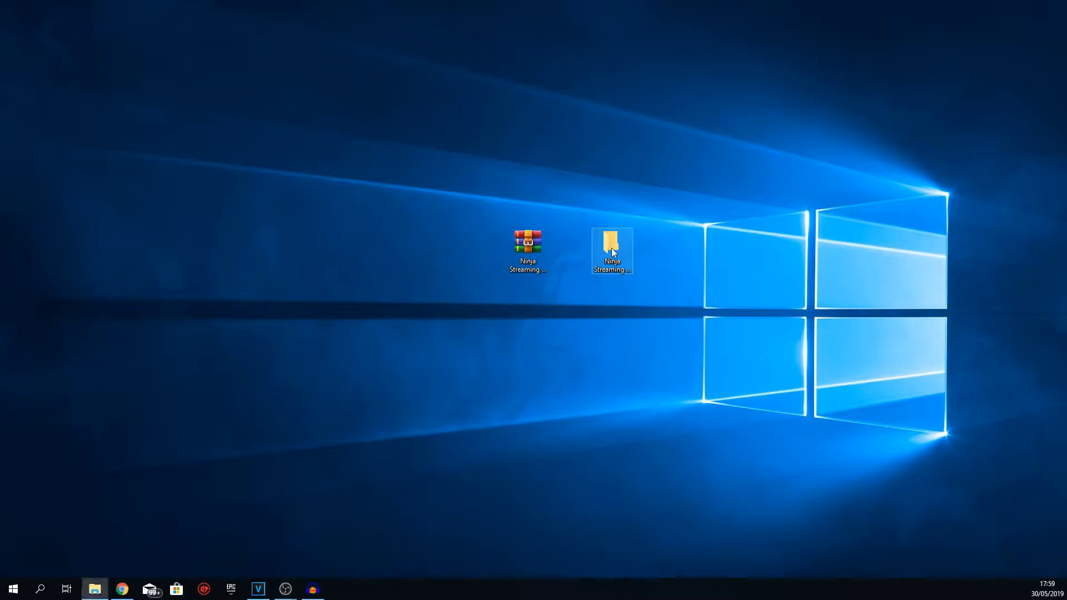
pyautogui.moveTo(1066, 125); pyautogui.dragTo(441, 181)
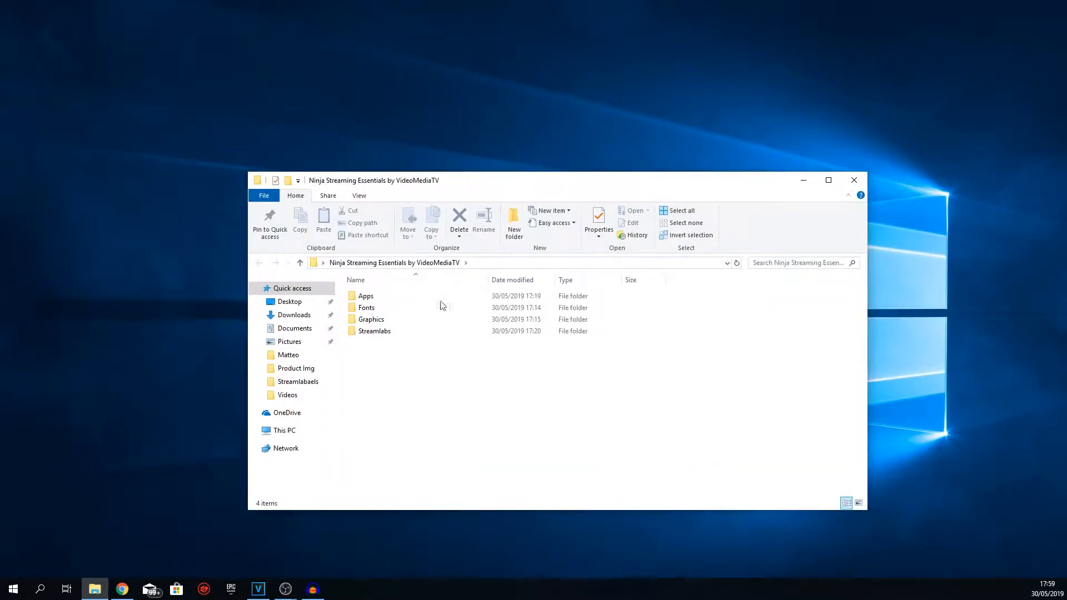
pyautogui.doubleClick(368, 307)
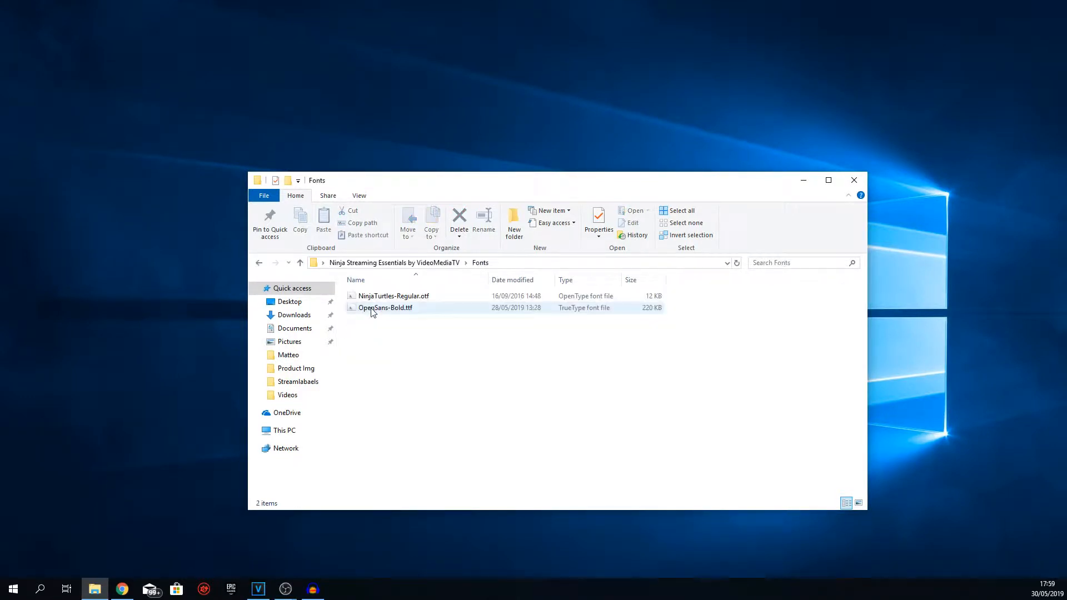
pyautogui.doubleClick(382, 299)
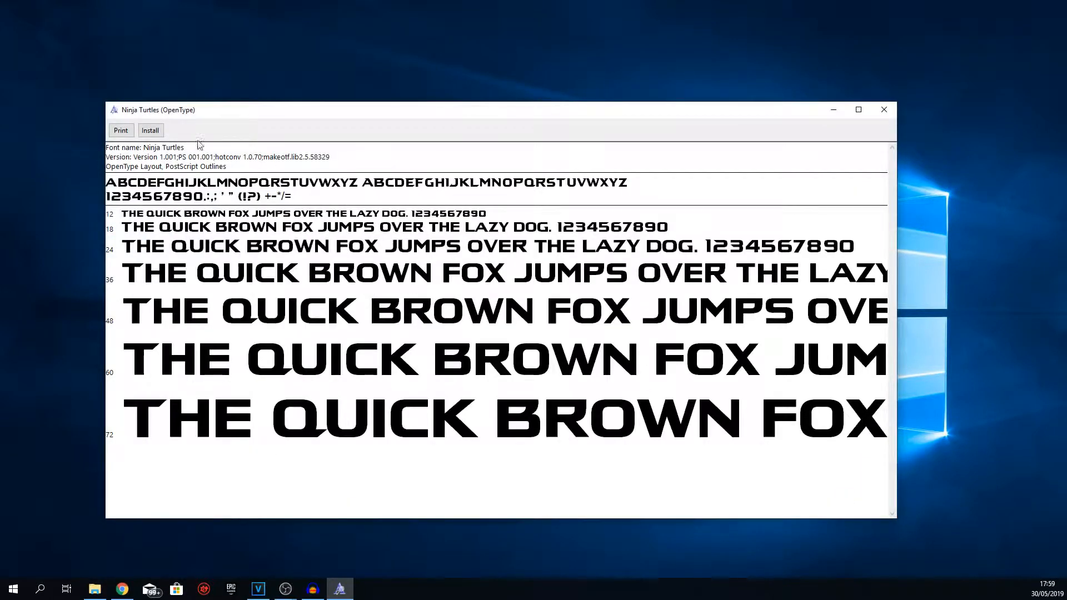
pyautogui.click(150, 130)
pyautogui.click(884, 109)
pyautogui.doubleClick(383, 309)
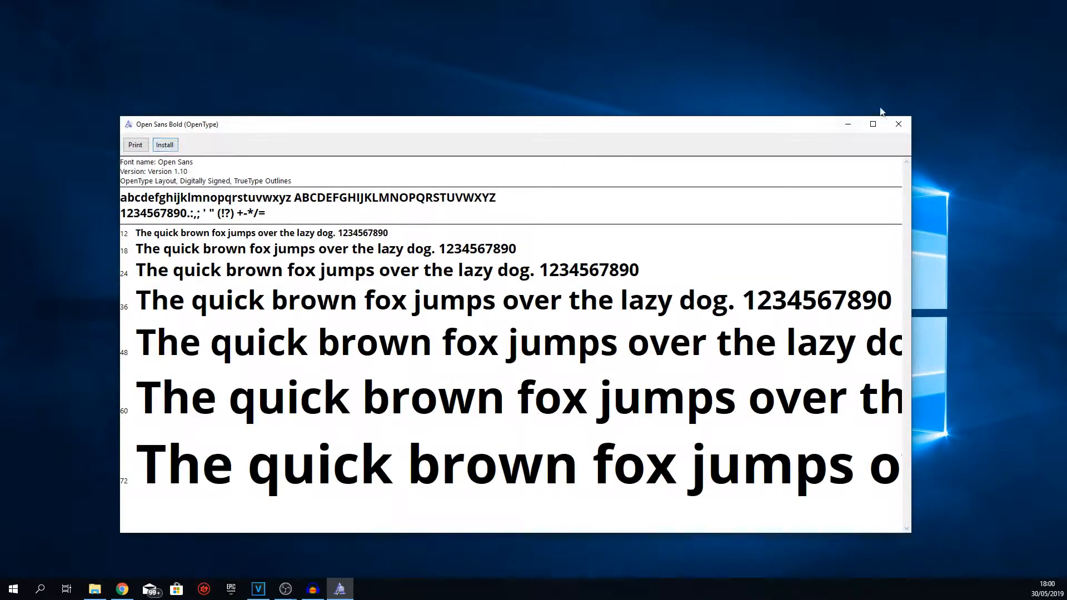
pyautogui.click(889, 131)
# Open the "Photoshop Only Stream Ninja Overlay by IcyKid.com.psd" file from the Graphics folder in Photoshop
pyautogui.click(422, 263)
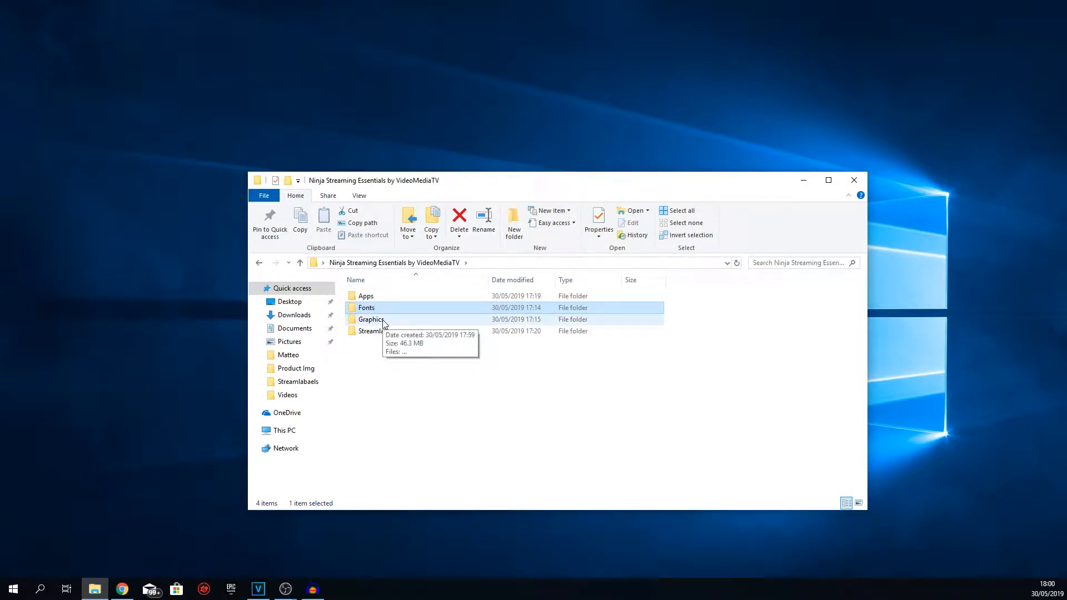
pyautogui.doubleClick(371, 320)
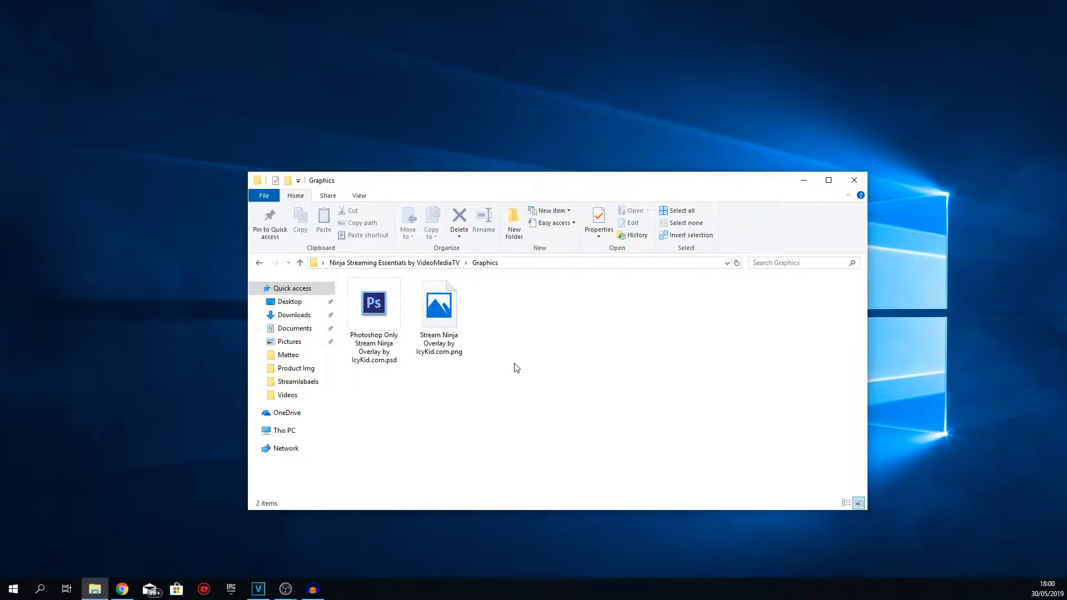
pyautogui.click(375, 321)
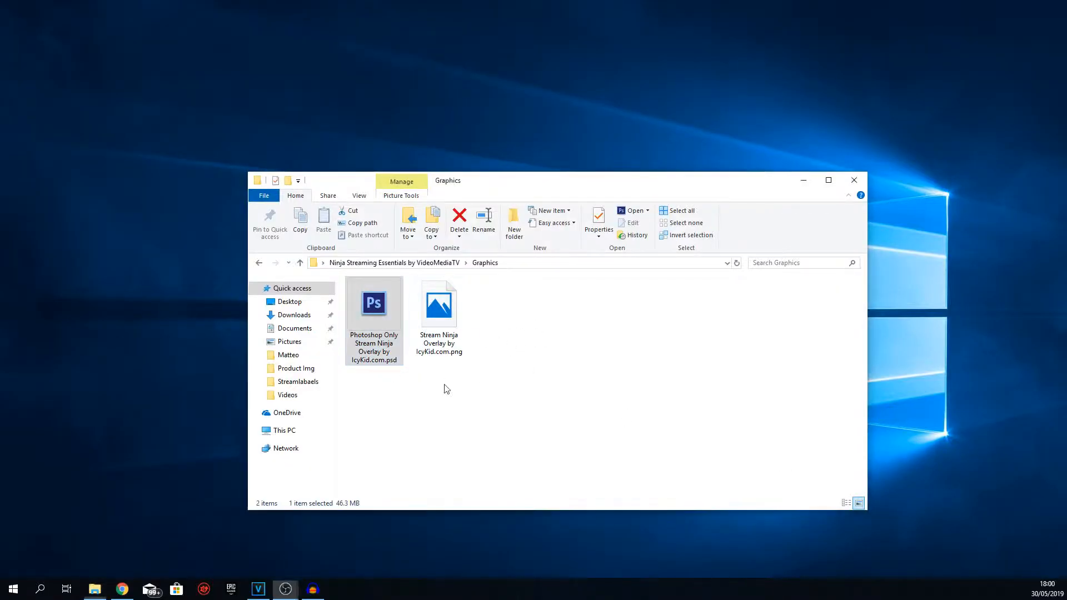
pyautogui.click(518, 466)
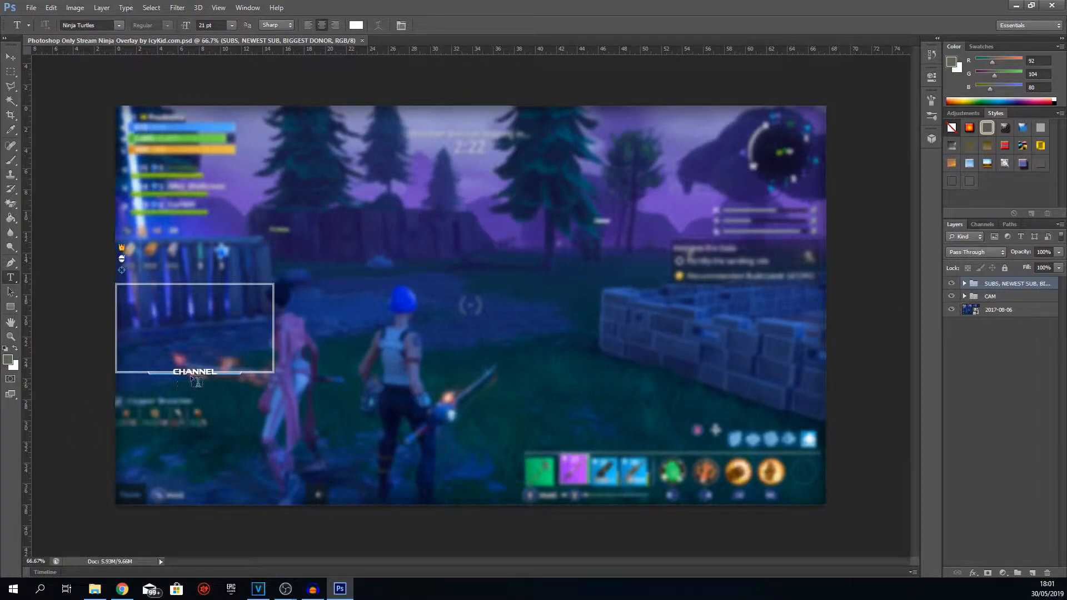
# Replace the CHANNEL text under the webcam frame with VideoMediaTV and fine-tune its position
pyautogui.doubleClick(175, 372)
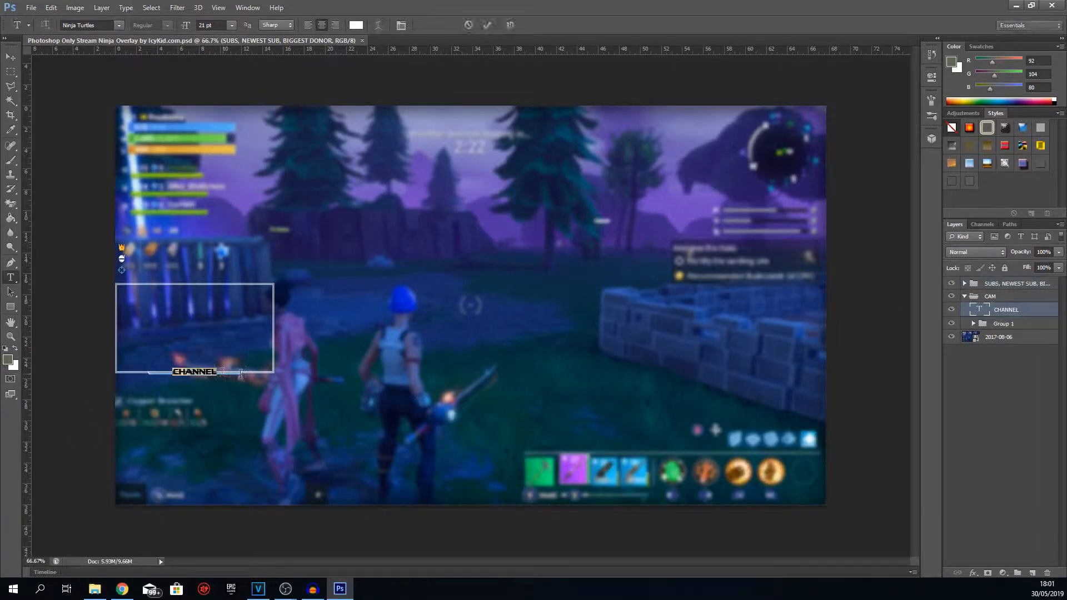
pyautogui.write('VIDEOMEDIATV')
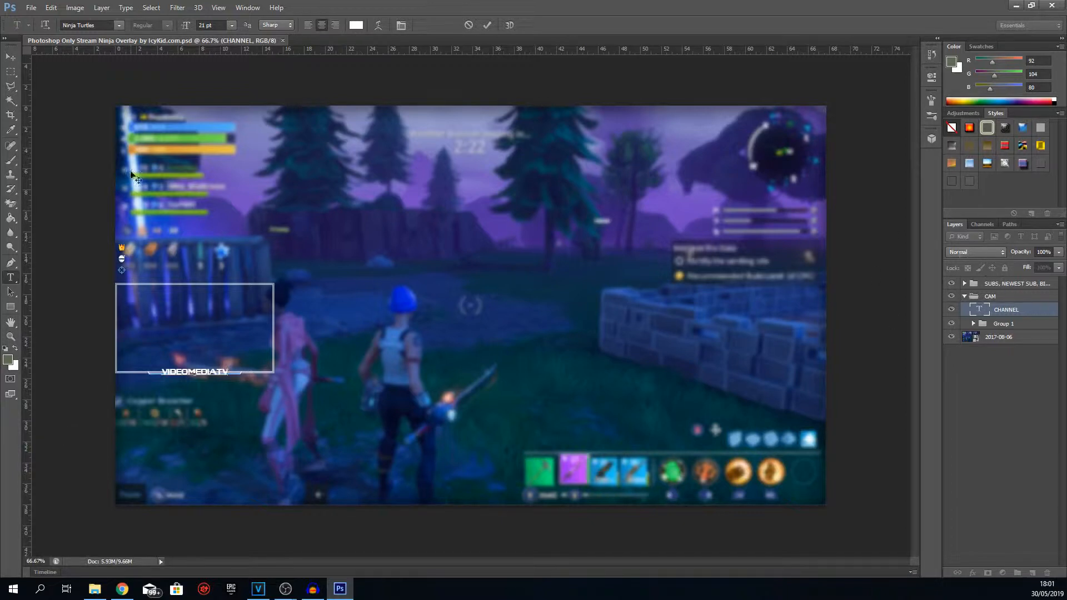
pyautogui.click(11, 57)
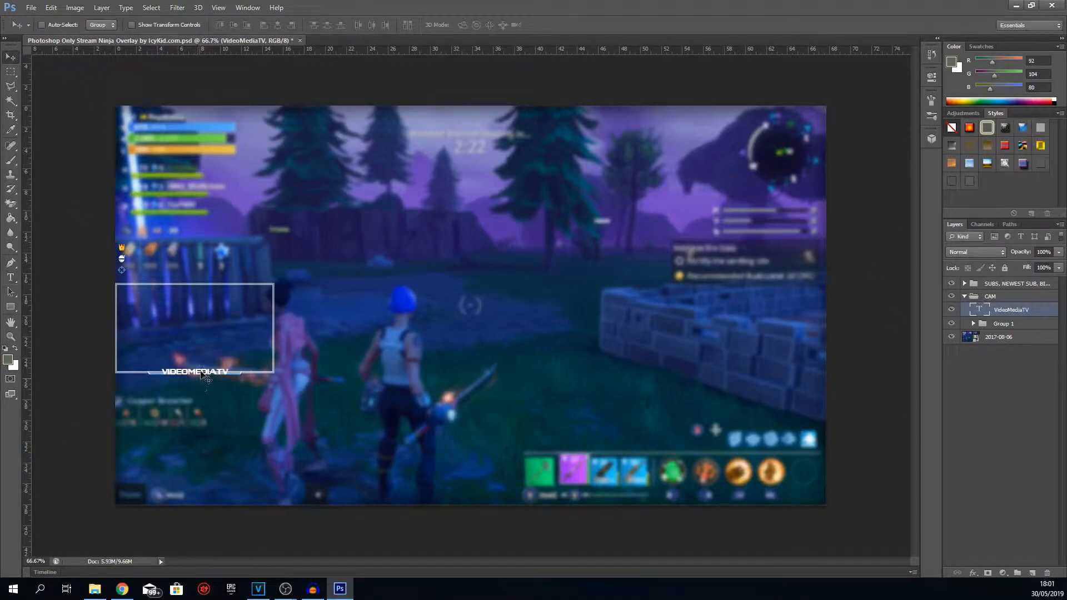
pyautogui.moveTo(200, 373); pyautogui.dragTo(200, 374)
# Hide the 2017-08-06 background layer and save the overlay document
pyautogui.click(950, 337)
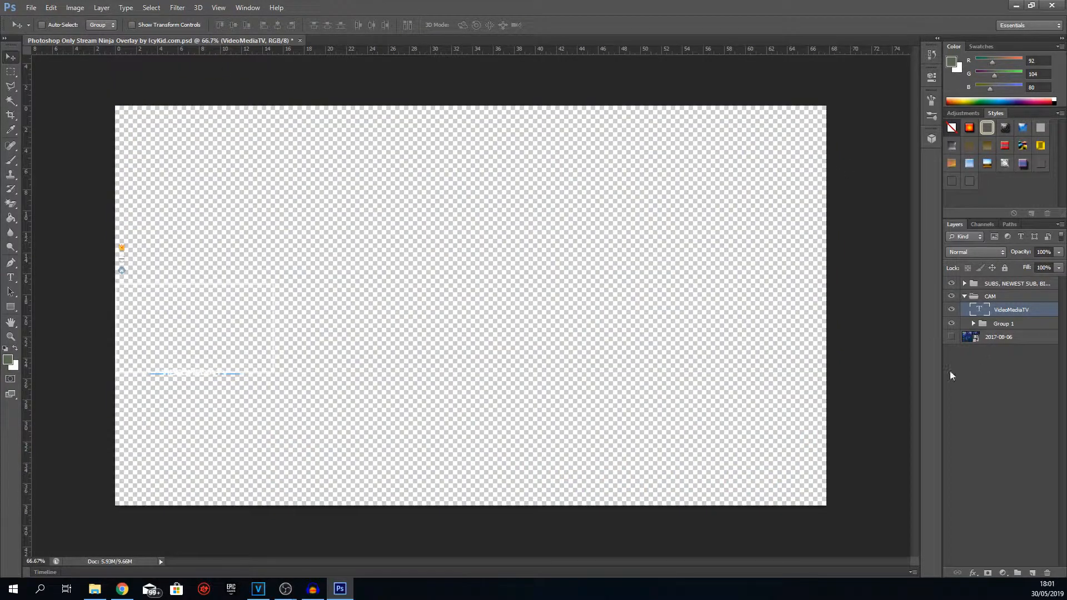
pyautogui.click(31, 7)
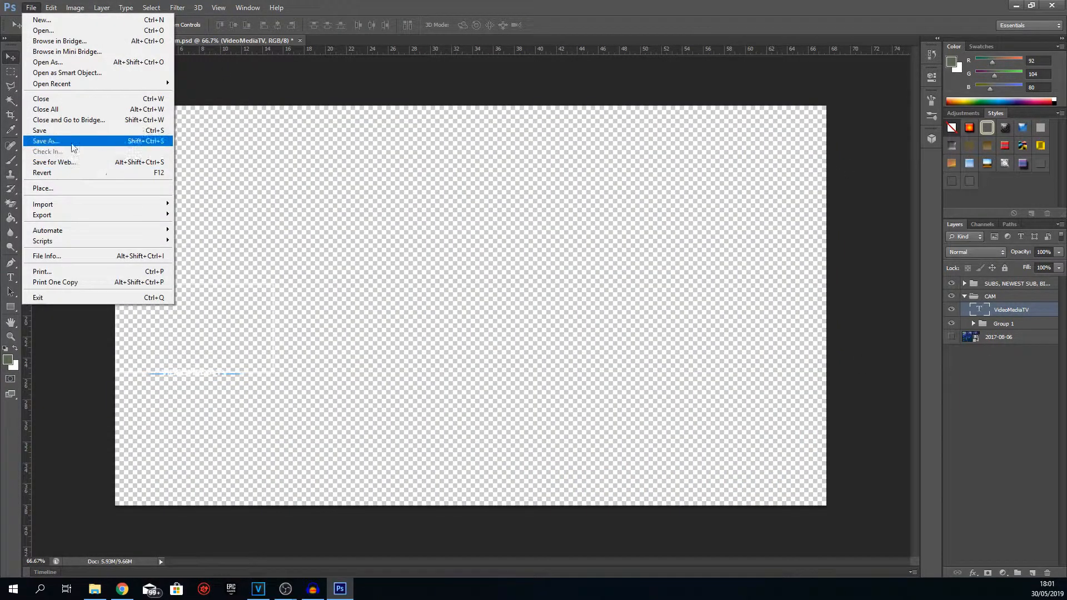
pyautogui.click(60, 133)
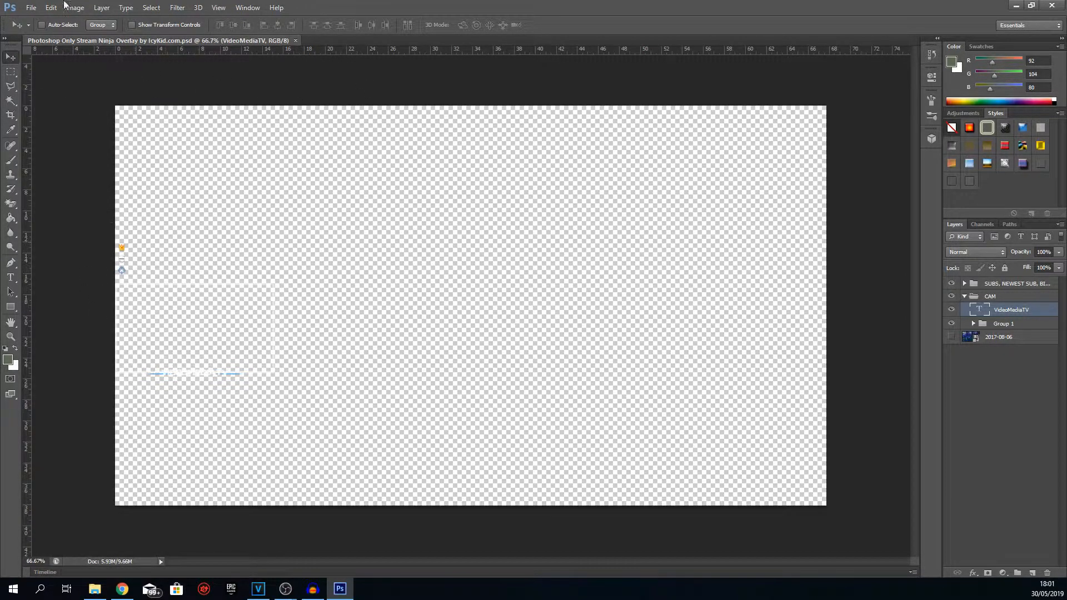
# Close Photoshop to return to the Graphics folder
pyautogui.click(31, 7)
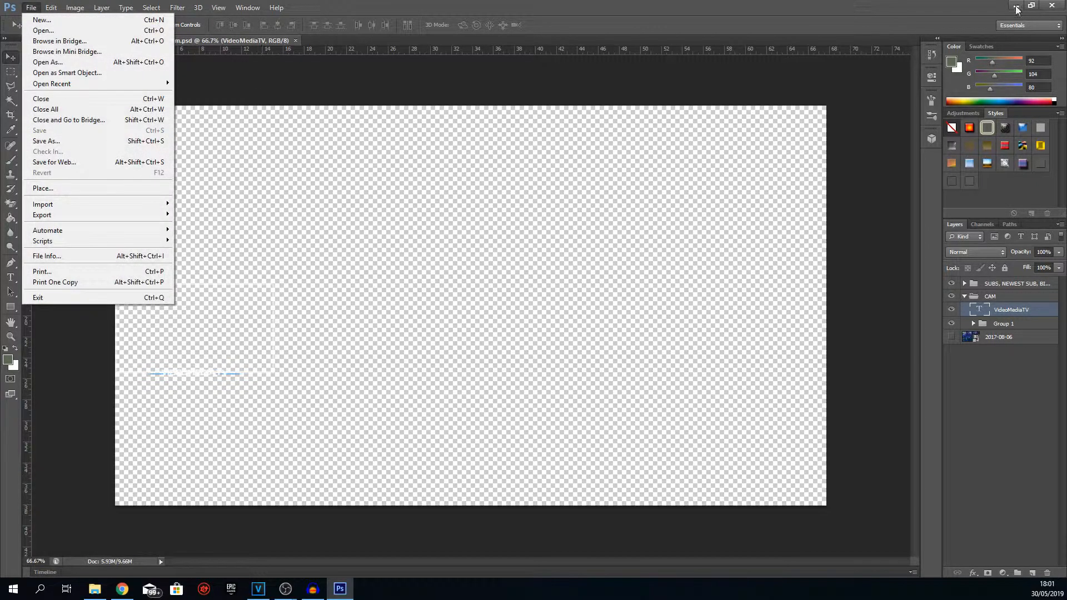
pyautogui.click(1054, 5)
pyautogui.click(1054, 4)
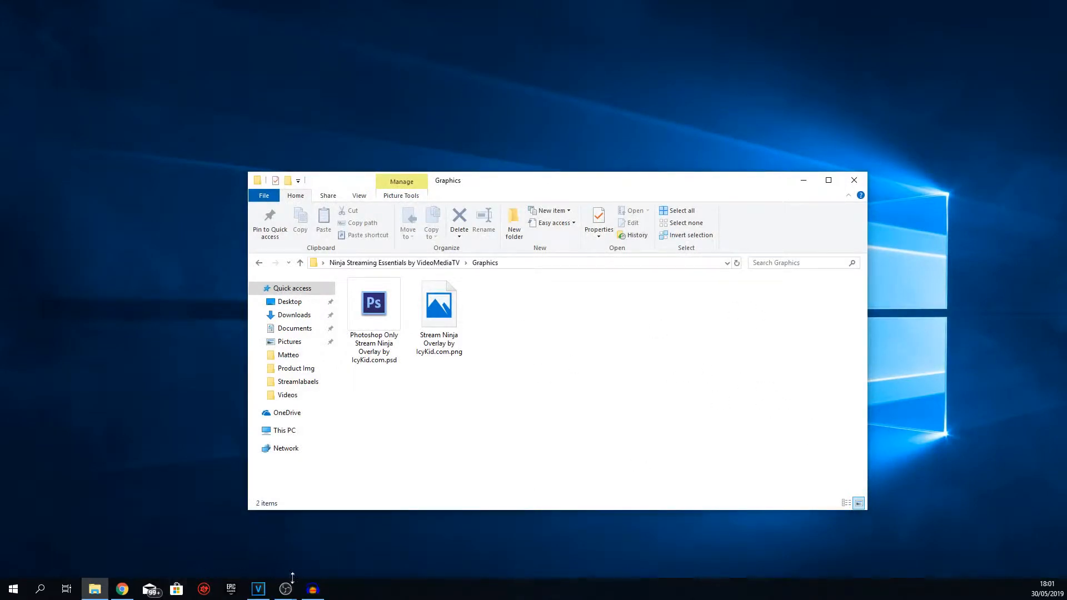
# Switch to OBS and add a new scene named Scene 3
pyautogui.moveTo(284, 593)
pyautogui.click(255, 553)
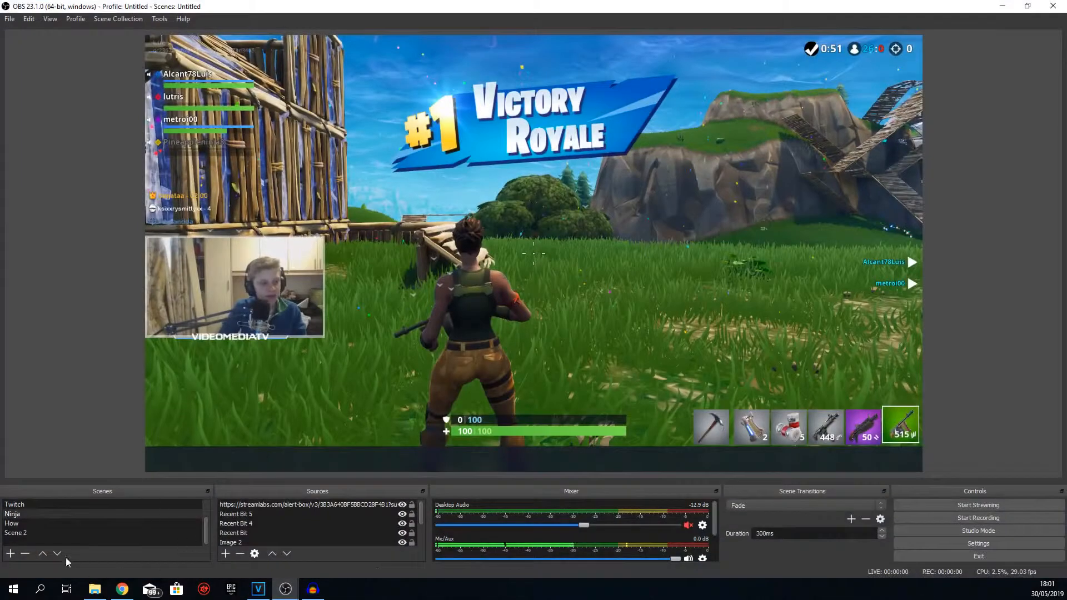
pyautogui.click(10, 553)
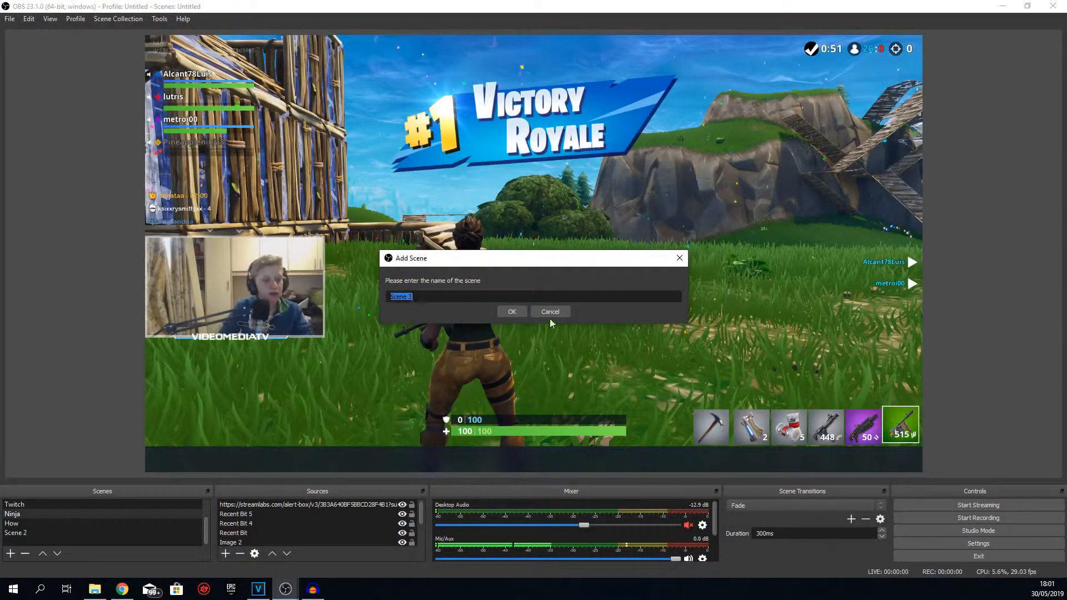
pyautogui.click(508, 310)
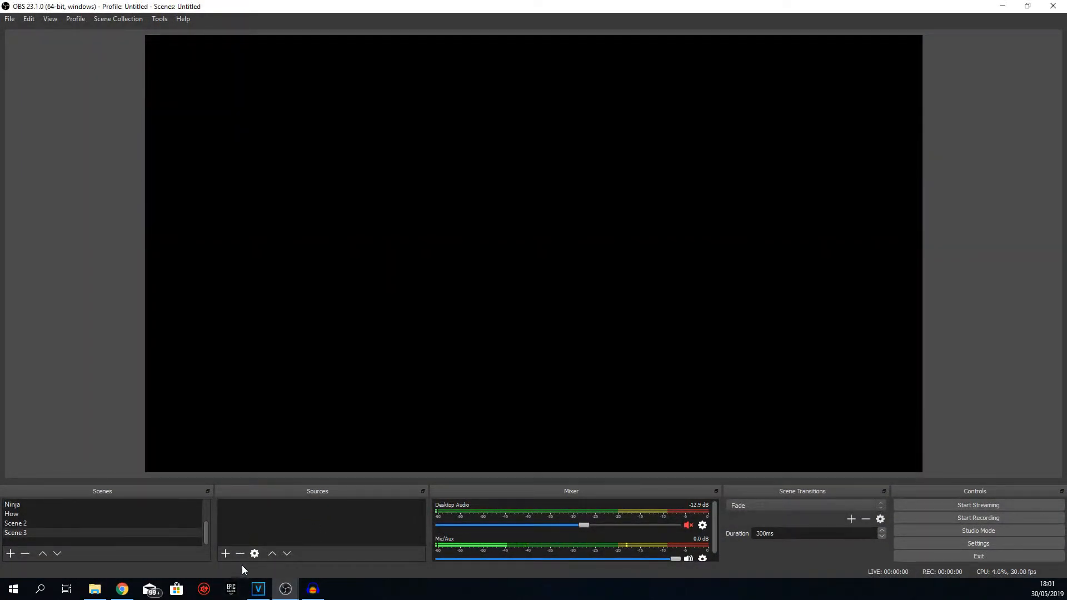
# Add a new image source named Image 3 to the empty scene
pyautogui.click(224, 554)
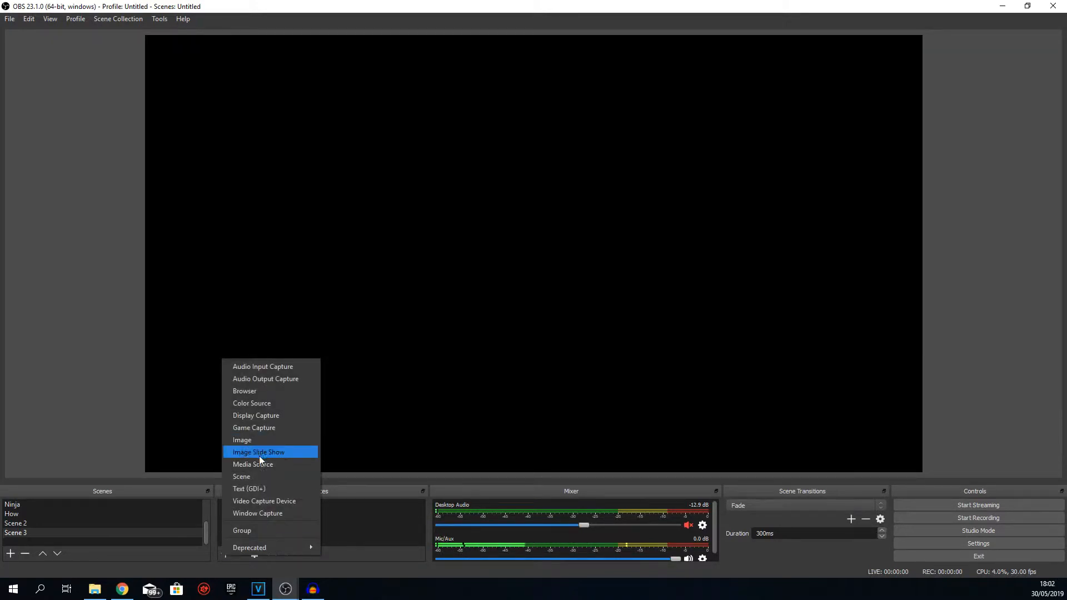
pyautogui.click(240, 439)
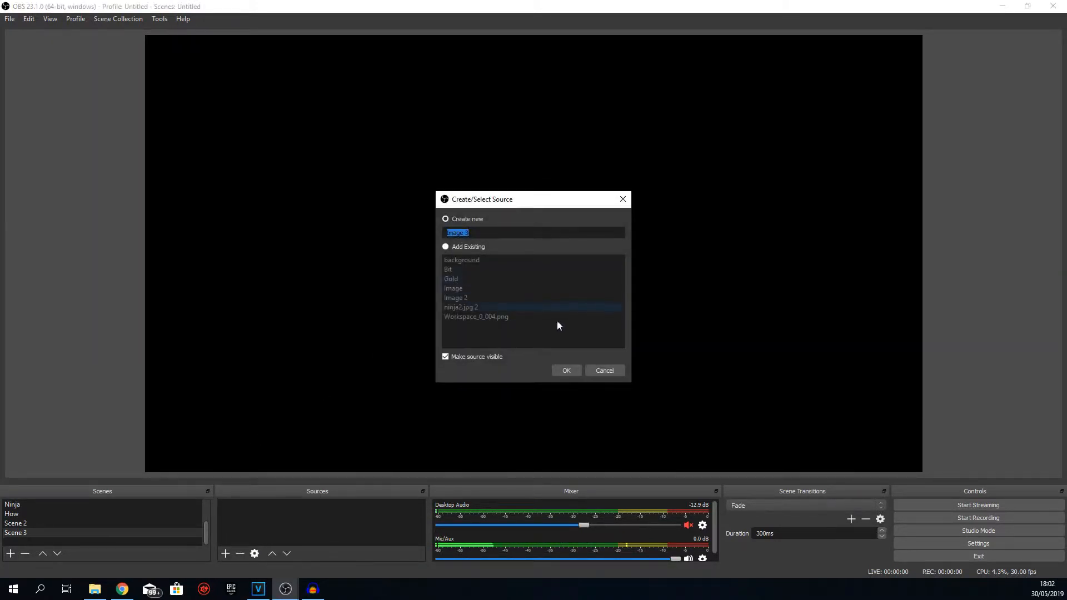
pyautogui.click(567, 371)
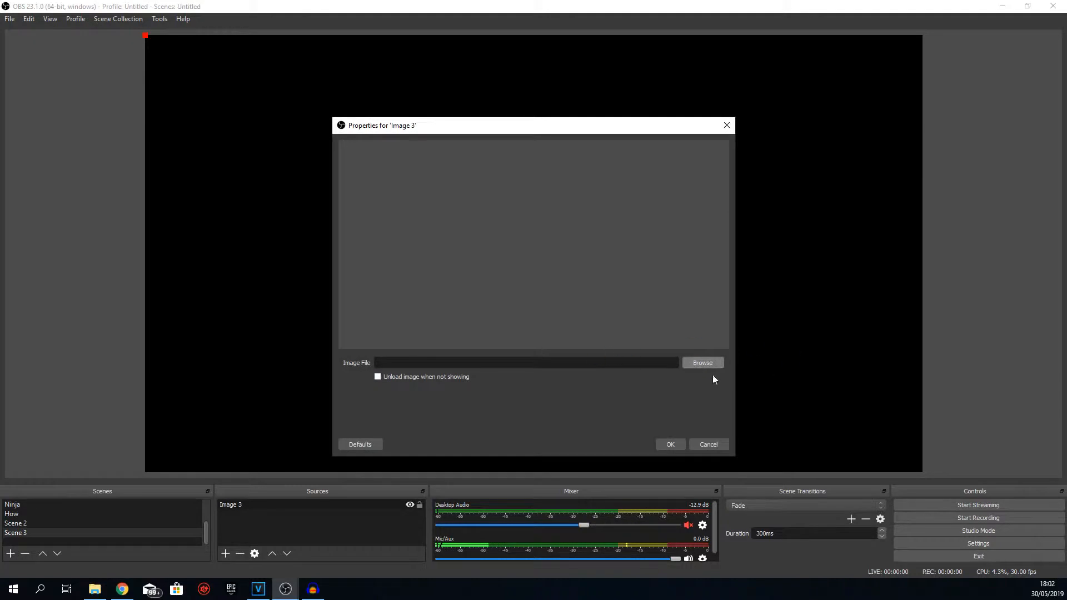
# Set the source's image file to "Stream Ninja Overlay by IcyKid.com.png" from the desktop Ninja Streaming Essentials Graphics folder
pyautogui.click(702, 363)
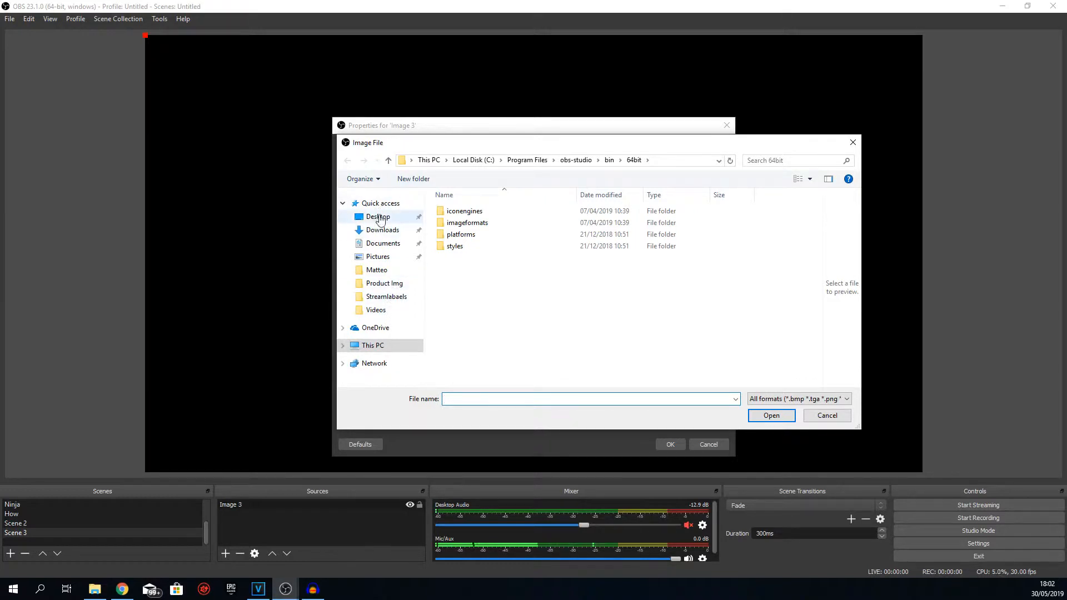
pyautogui.click(379, 218)
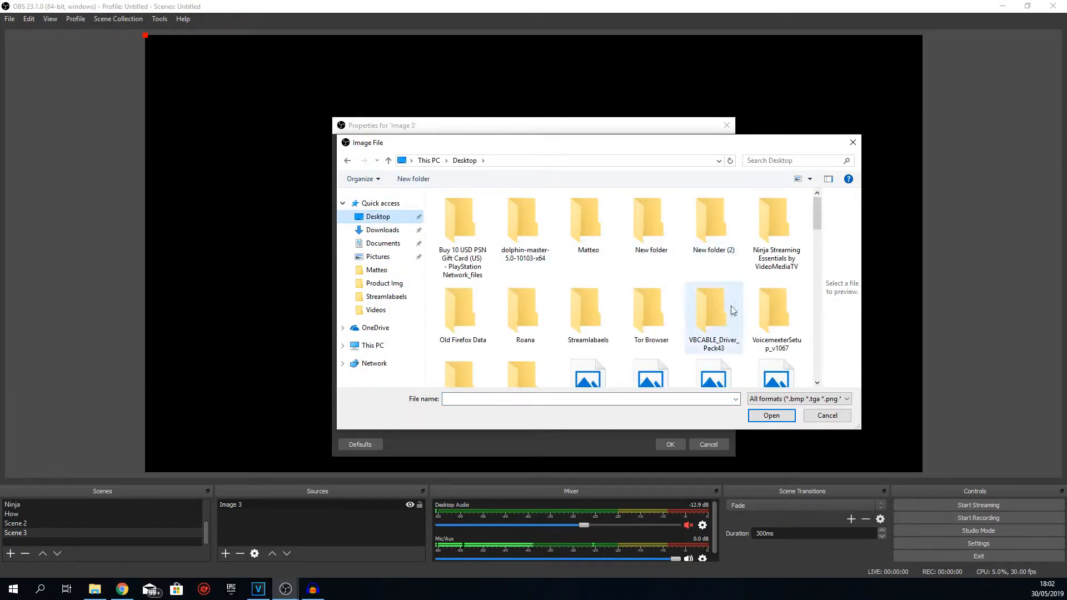
pyautogui.scroll(-1, 468, 355)
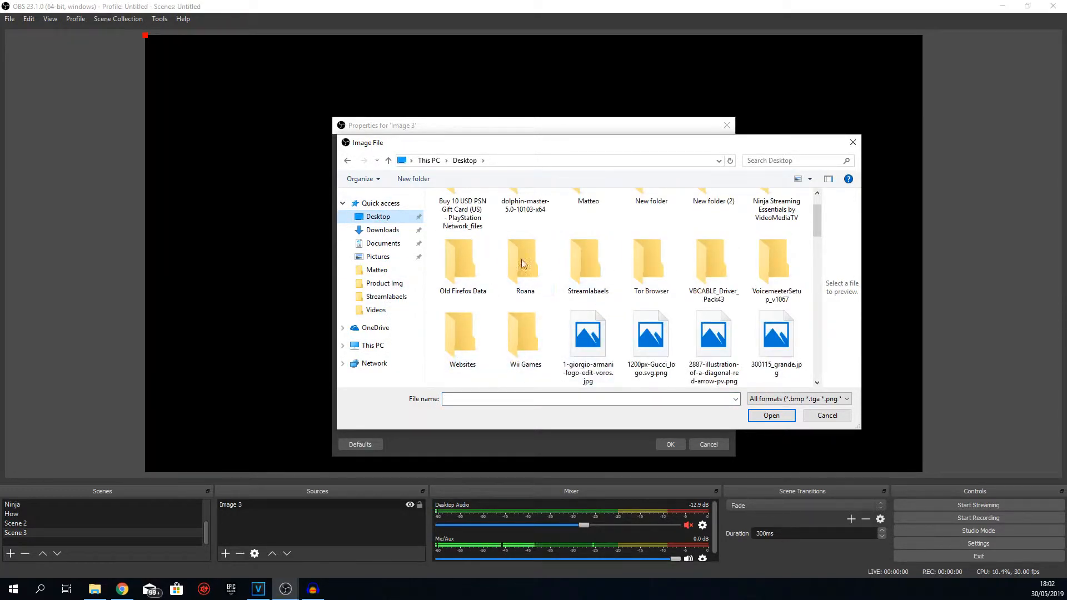
pyautogui.scroll(1, 722, 222)
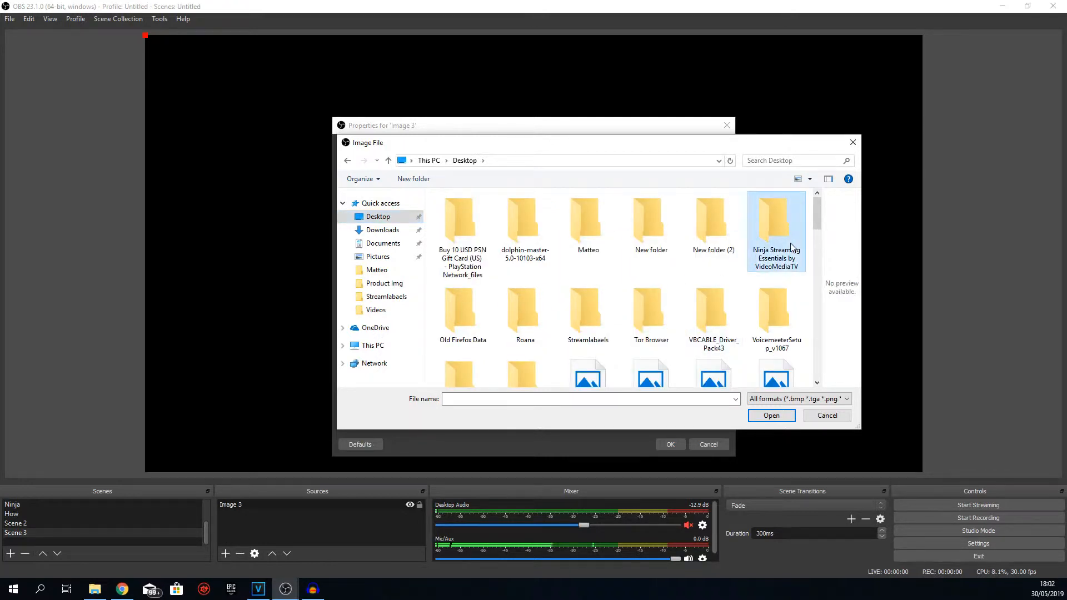
pyautogui.doubleClick(789, 236)
pyautogui.doubleClick(482, 234)
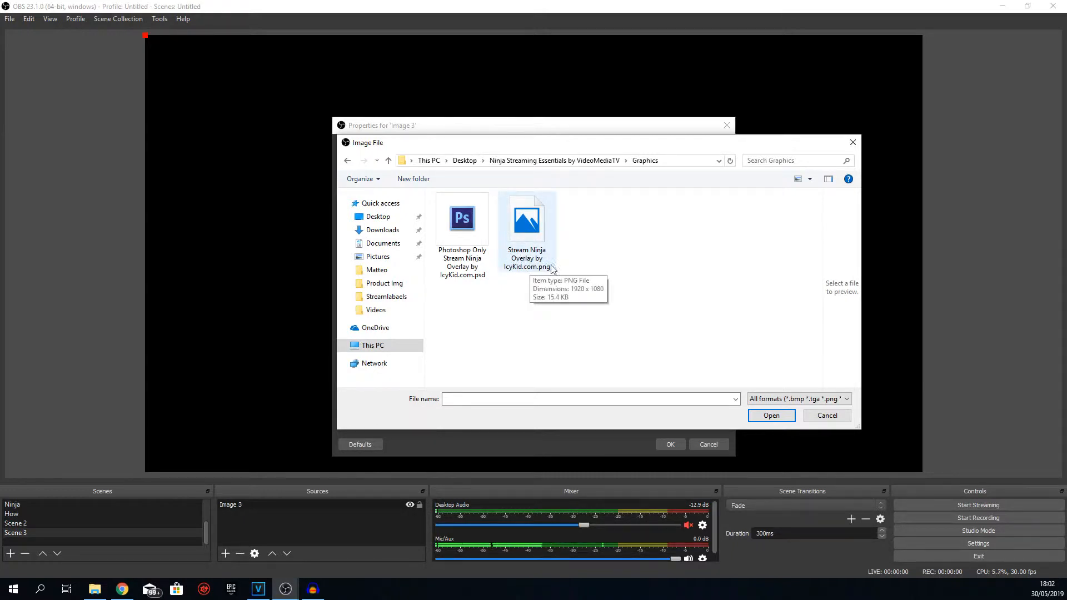
pyautogui.doubleClick(537, 245)
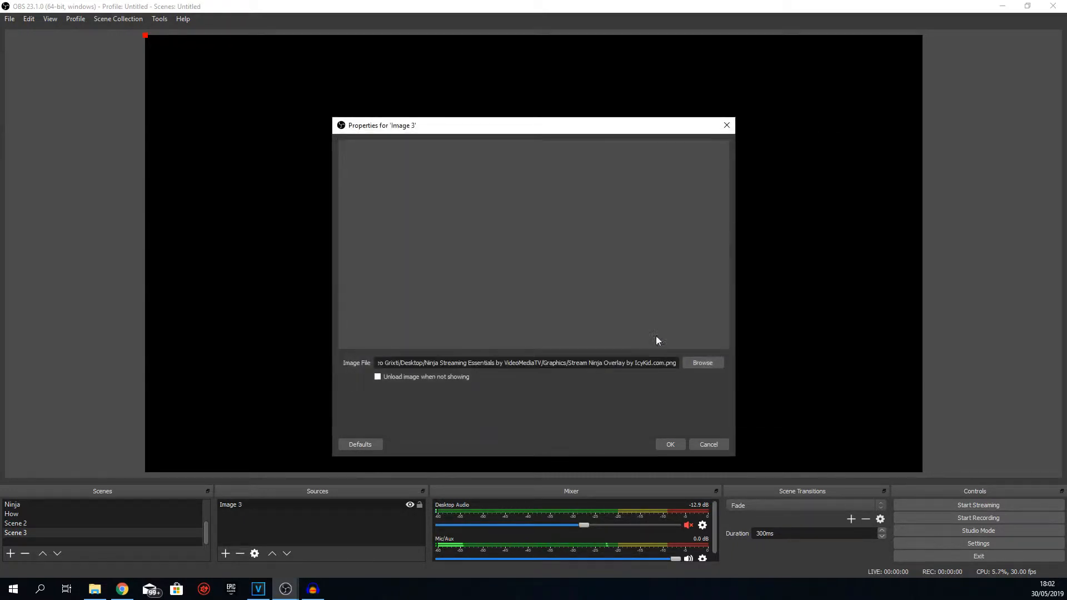
pyautogui.click(669, 444)
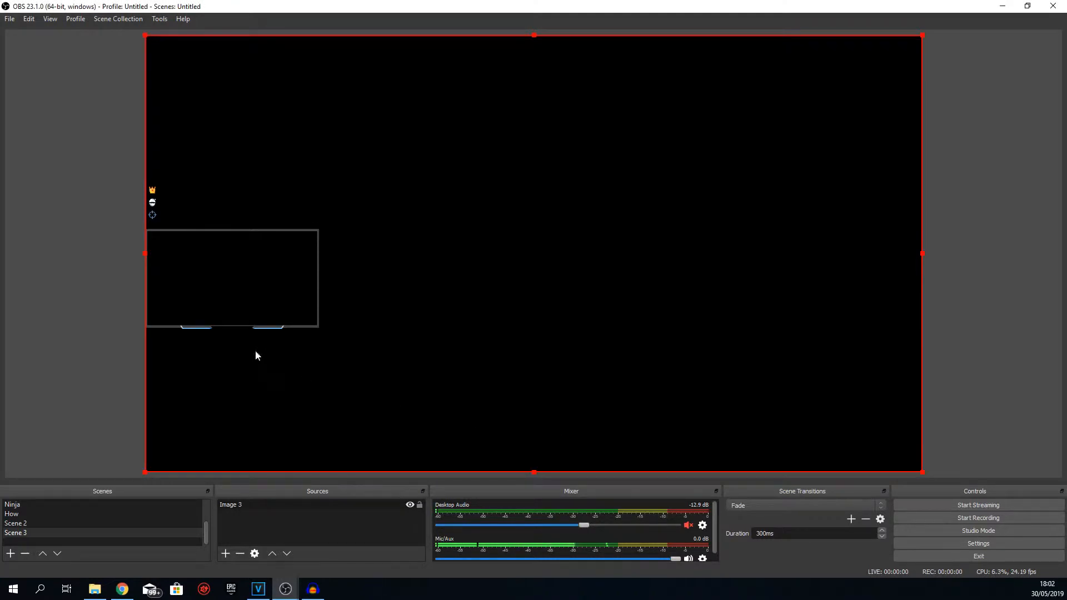
# Add a new GDI+ text source to Scene 3 with the text "VIDEOMEDIATV"
pyautogui.click(225, 553)
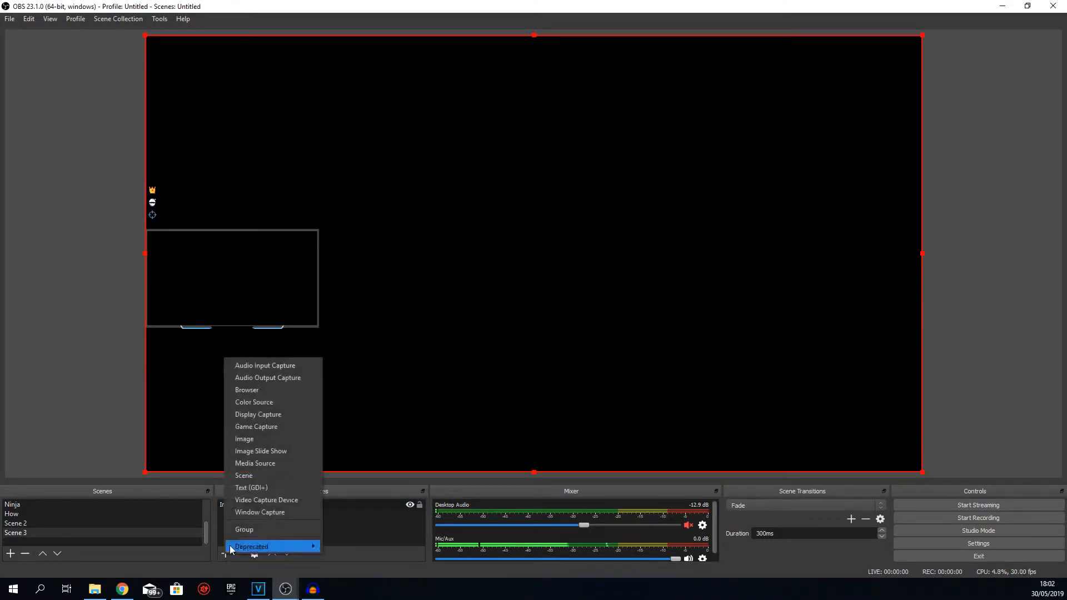
pyautogui.click(271, 489)
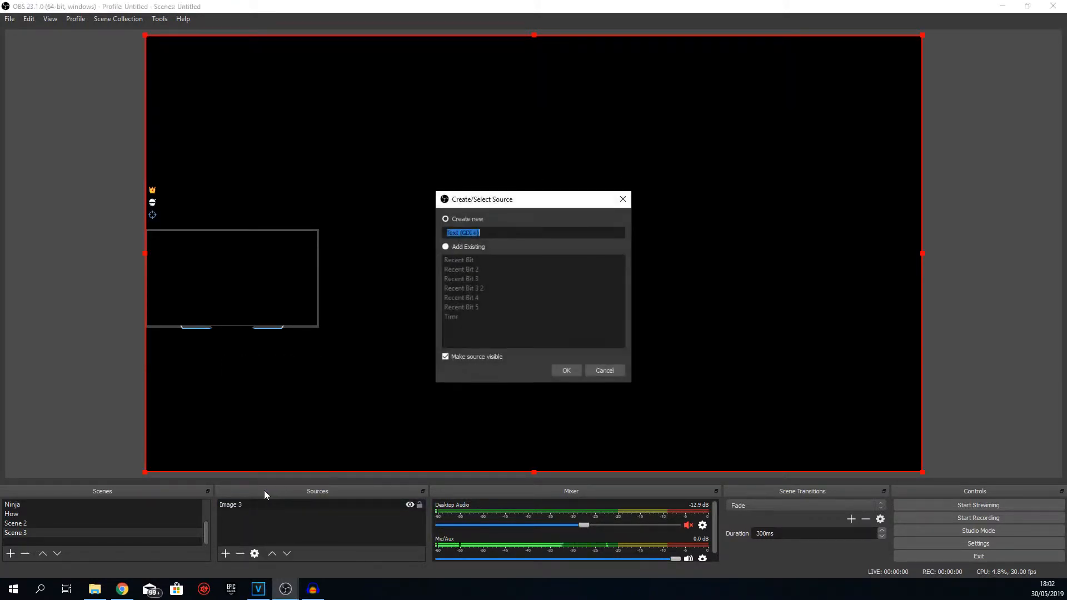
pyautogui.click(568, 373)
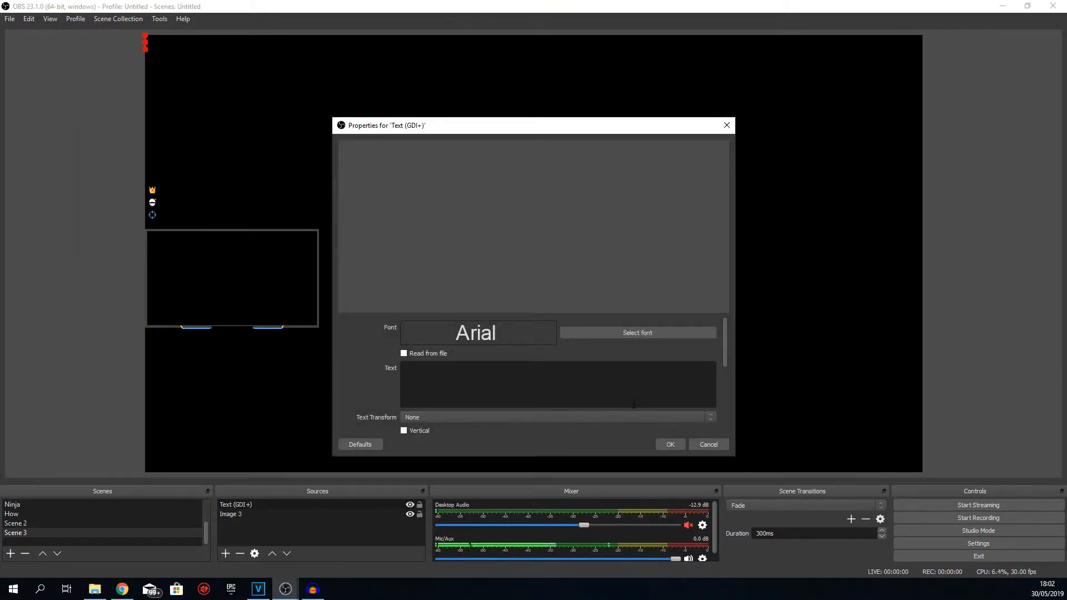
pyautogui.write('VIDEOMEDIA')
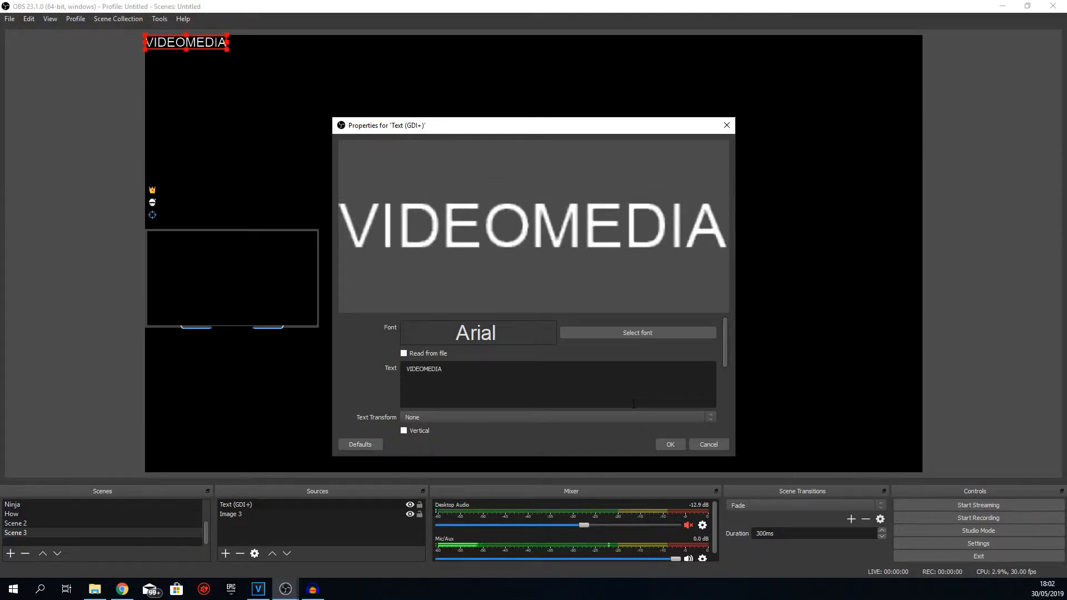
pyautogui.write('TV')
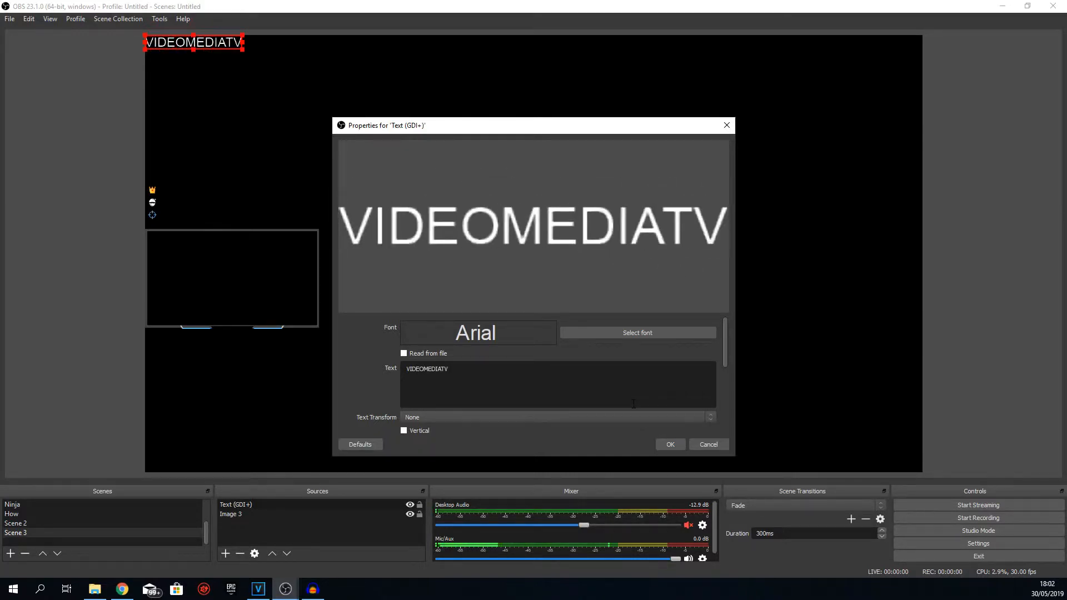
# Set the channel name text's font to Ninja Turtles in the Regular style
pyautogui.click(599, 333)
pyautogui.scroll(-4, 449, 242)
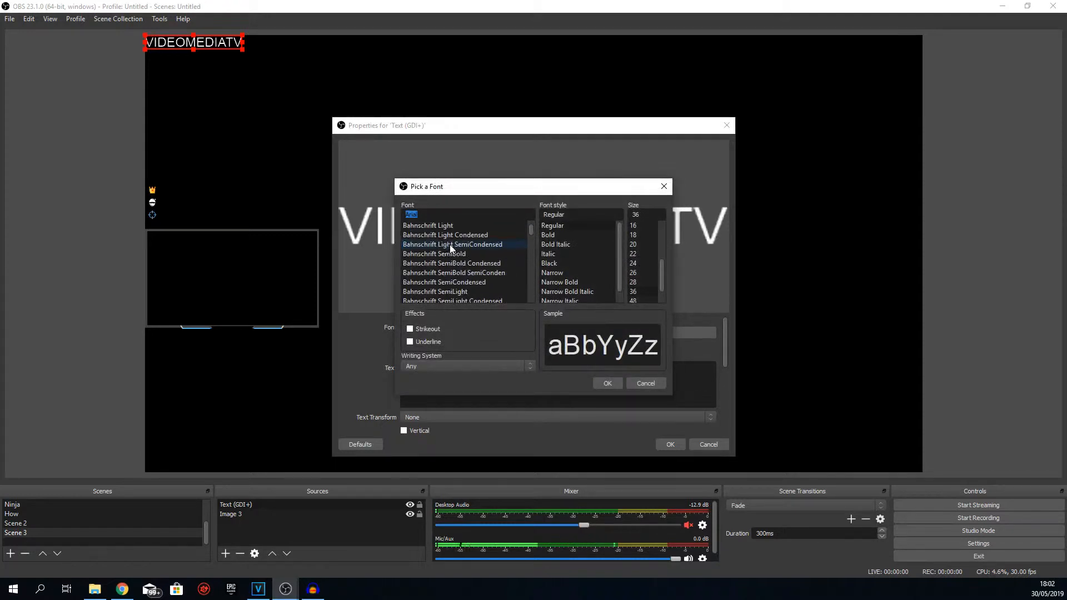
pyautogui.press('n')
pyautogui.press('Down')
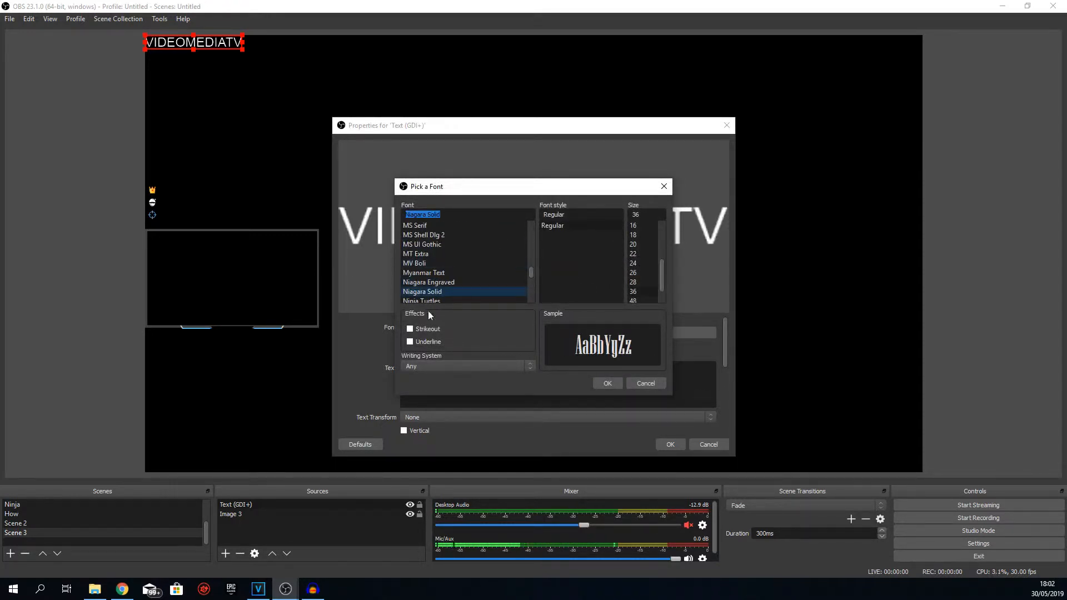
pyautogui.press('Down')
pyautogui.click(574, 224)
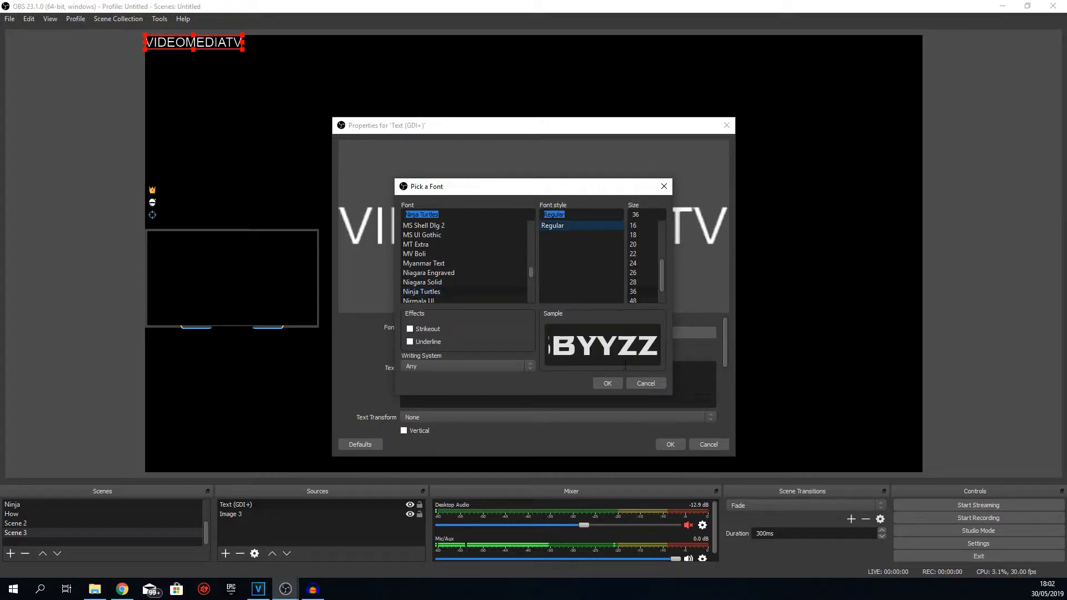
pyautogui.click(607, 383)
# Place the channel name on the nameplate at the bottom edge of the webcam frame and accept the text properties
pyautogui.moveTo(218, 42); pyautogui.dragTo(239, 323)
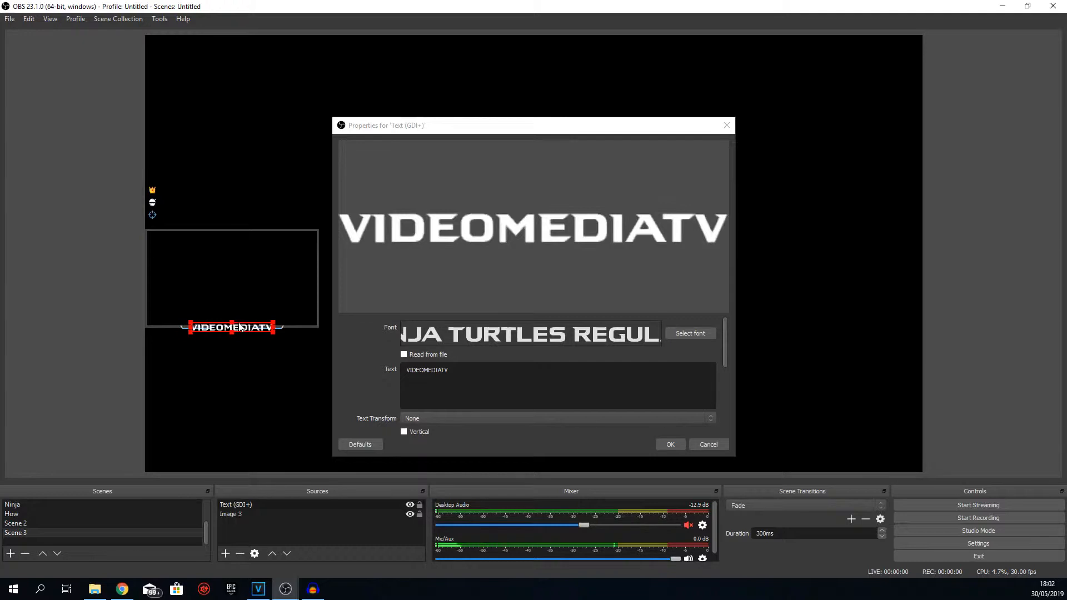
pyautogui.click(658, 444)
pyautogui.click(82, 361)
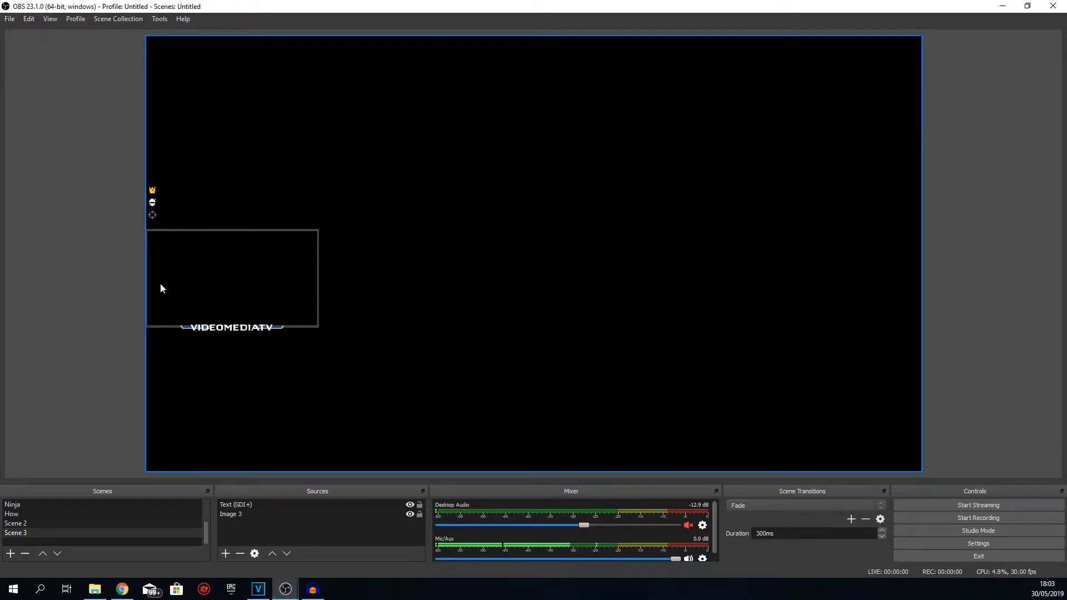
pyautogui.click(226, 554)
pyautogui.click(261, 504)
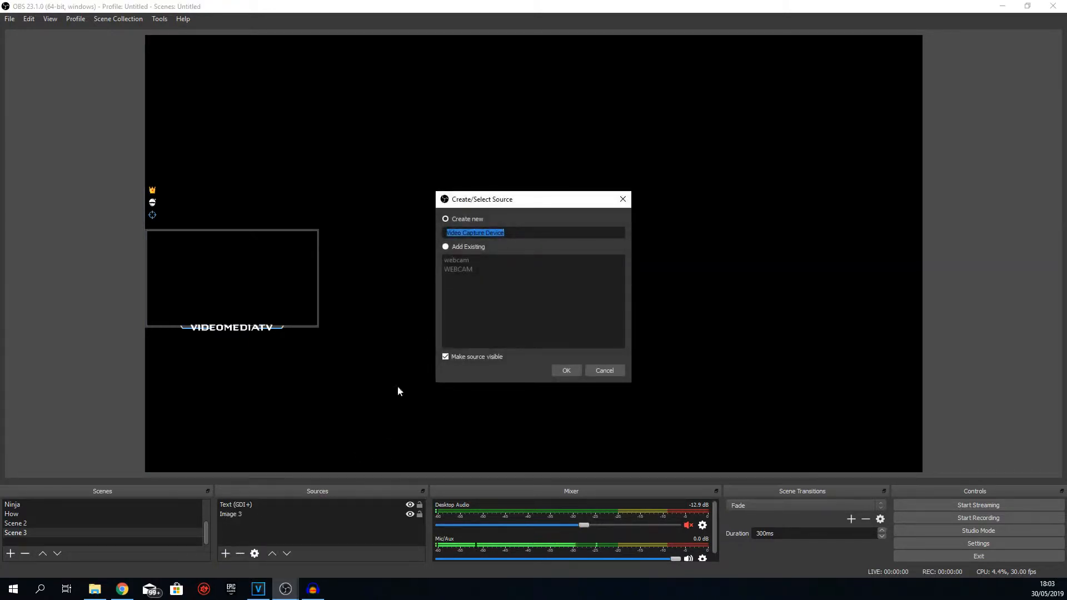
pyautogui.click(570, 372)
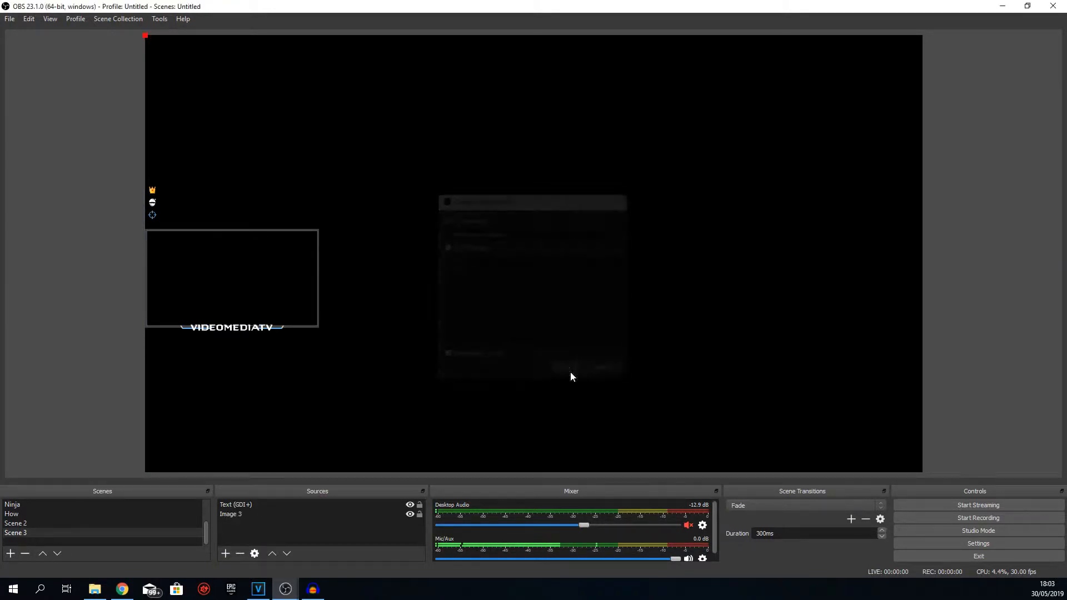
pyautogui.click(467, 273)
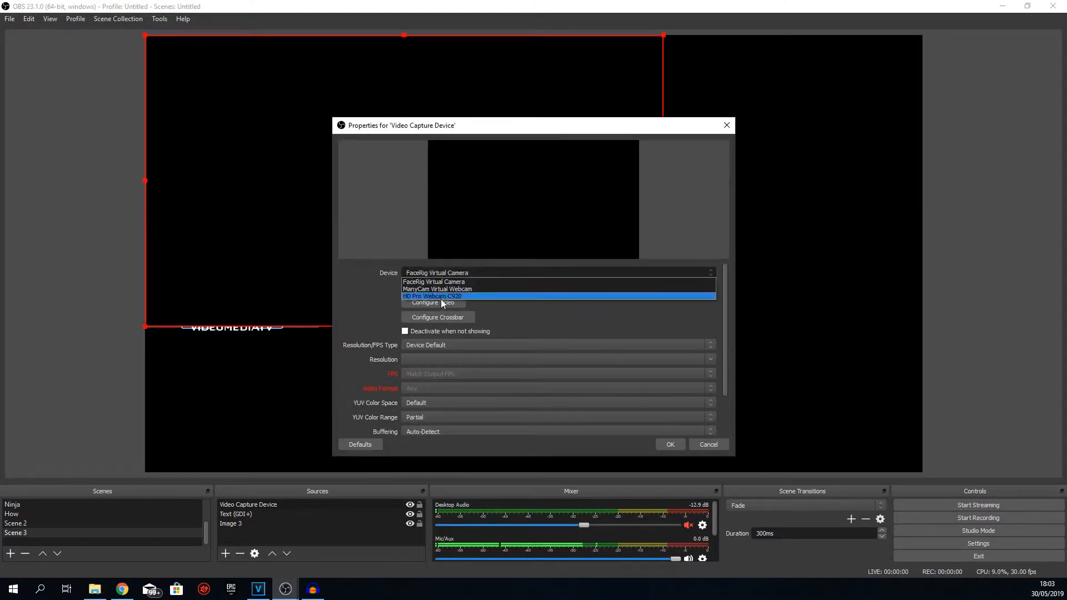
pyautogui.click(712, 448)
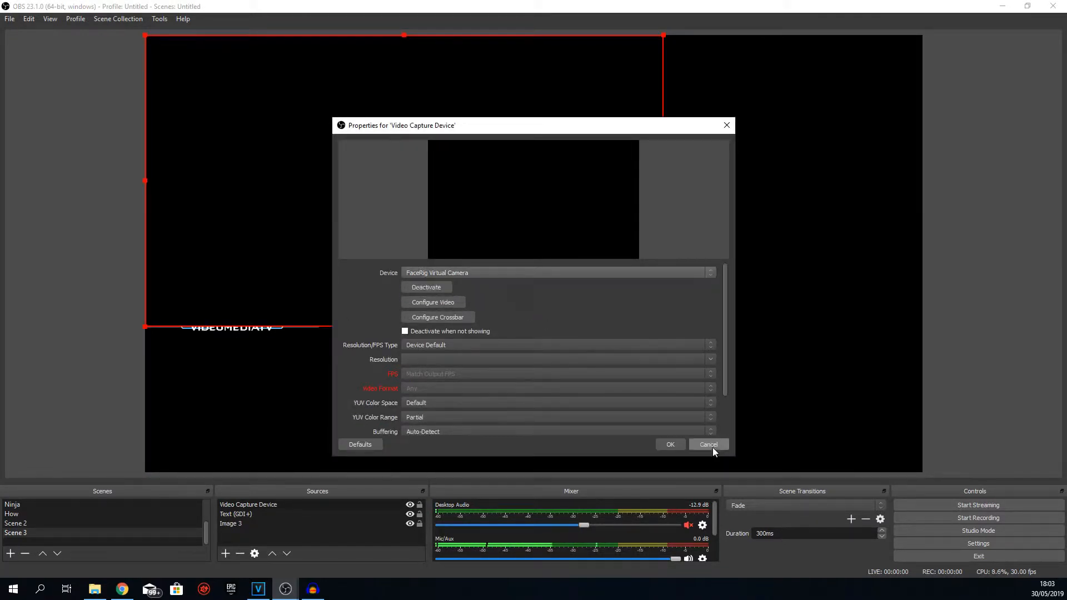
pyautogui.click(712, 448)
pyautogui.press('Delete')
pyautogui.press('Return')
# Add the existing WEBCAM video capture source to Scene 3
pyautogui.click(224, 553)
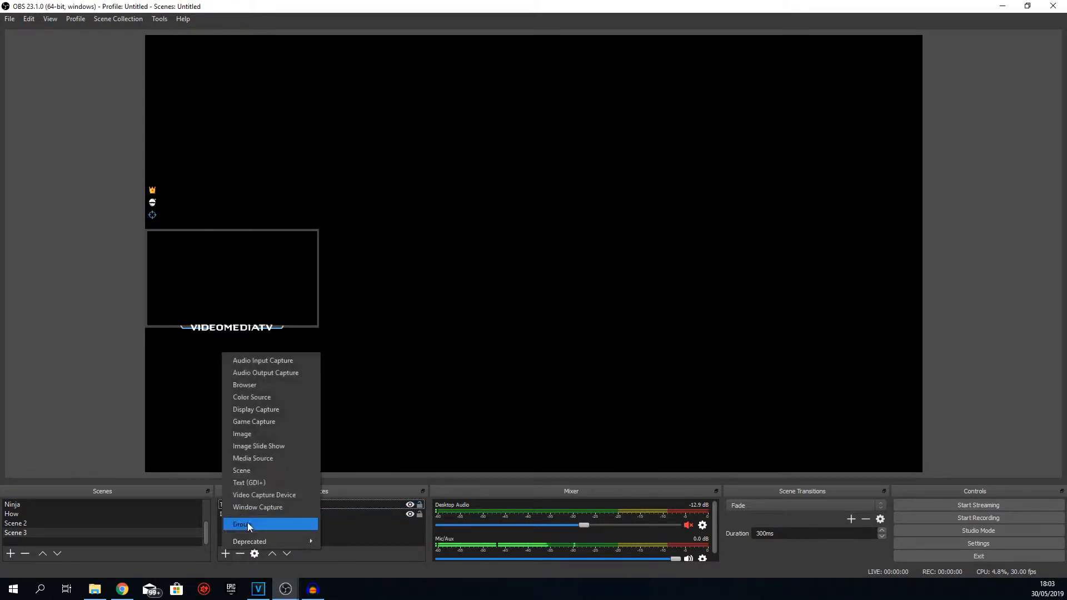
pyautogui.click(255, 496)
pyautogui.click(475, 248)
pyautogui.click(458, 269)
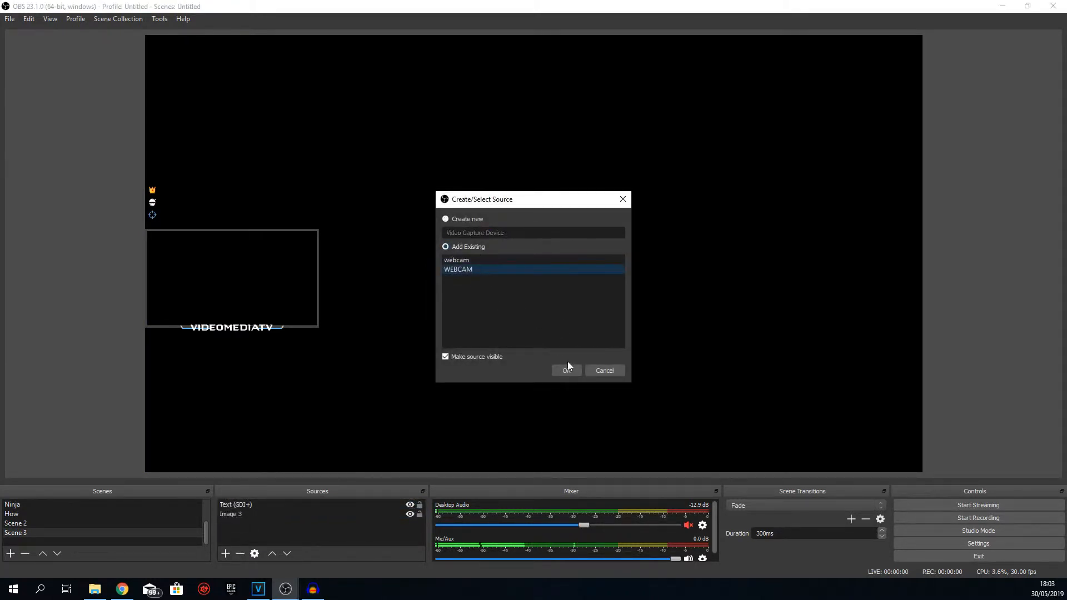
pyautogui.click(567, 370)
# Scale down the webcam feed and position it to fill the overlay's webcam frame
pyautogui.moveTo(351, 209); pyautogui.dragTo(343, 309)
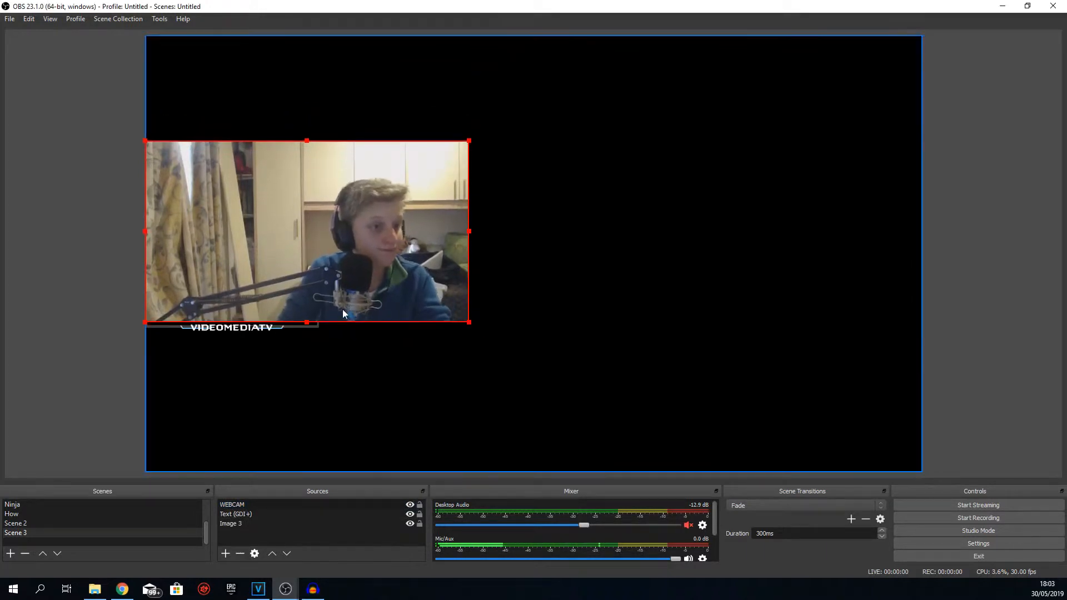
pyautogui.moveTo(469, 141); pyautogui.dragTo(313, 277)
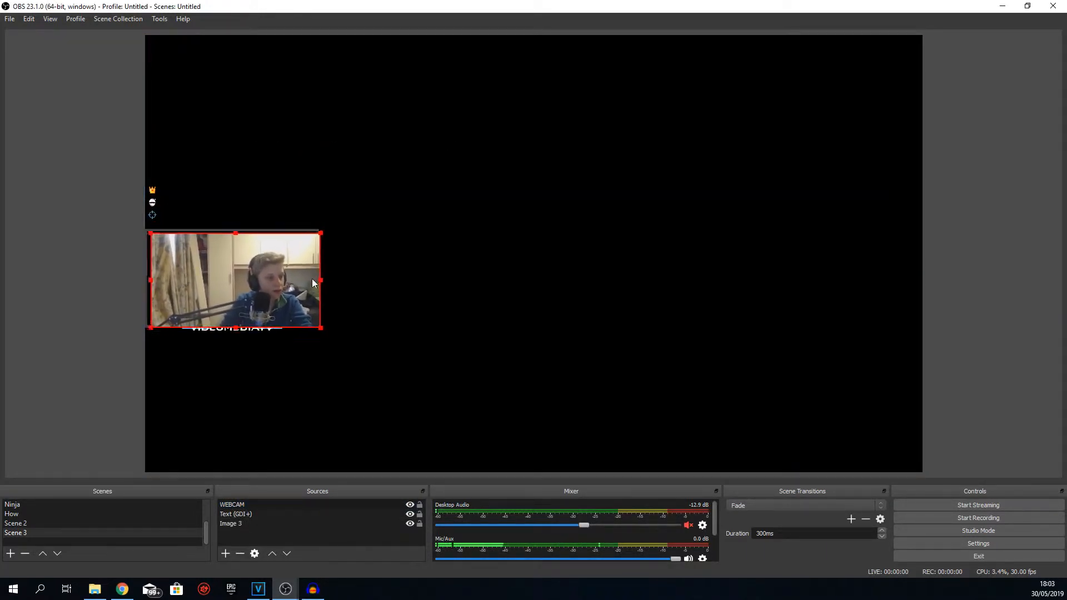
pyautogui.moveTo(315, 322); pyautogui.dragTo(296, 299)
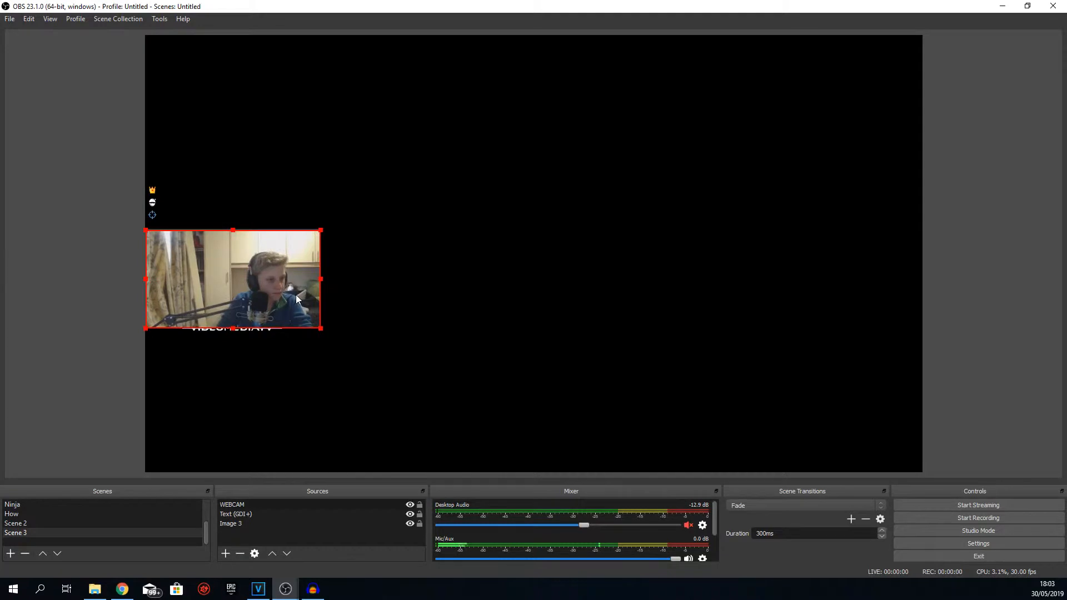
pyautogui.click(309, 361)
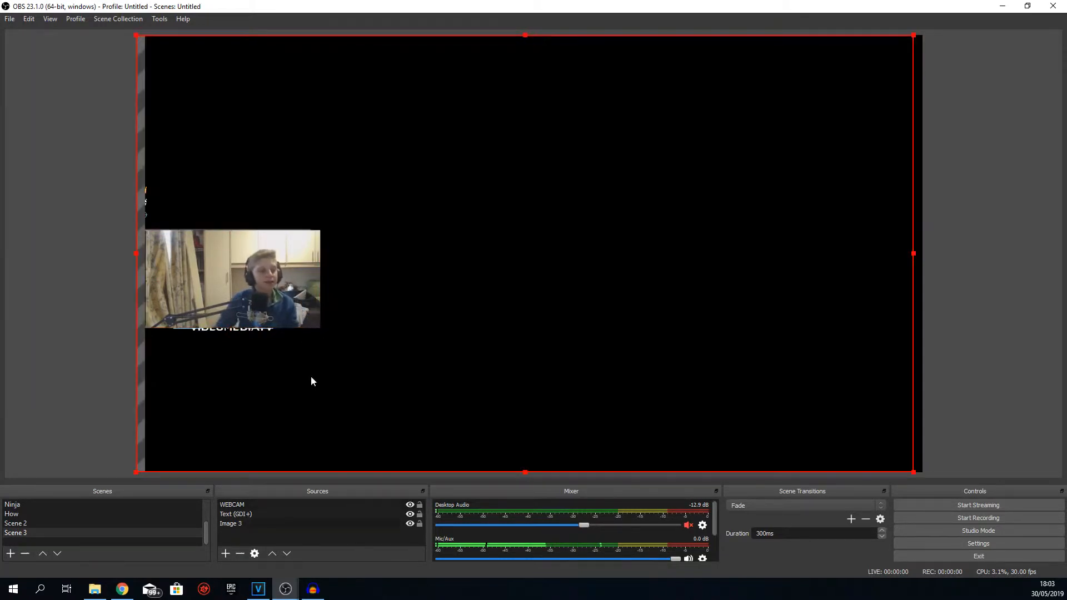
pyautogui.click(48, 406)
pyautogui.moveTo(308, 162); pyautogui.dragTo(312, 163)
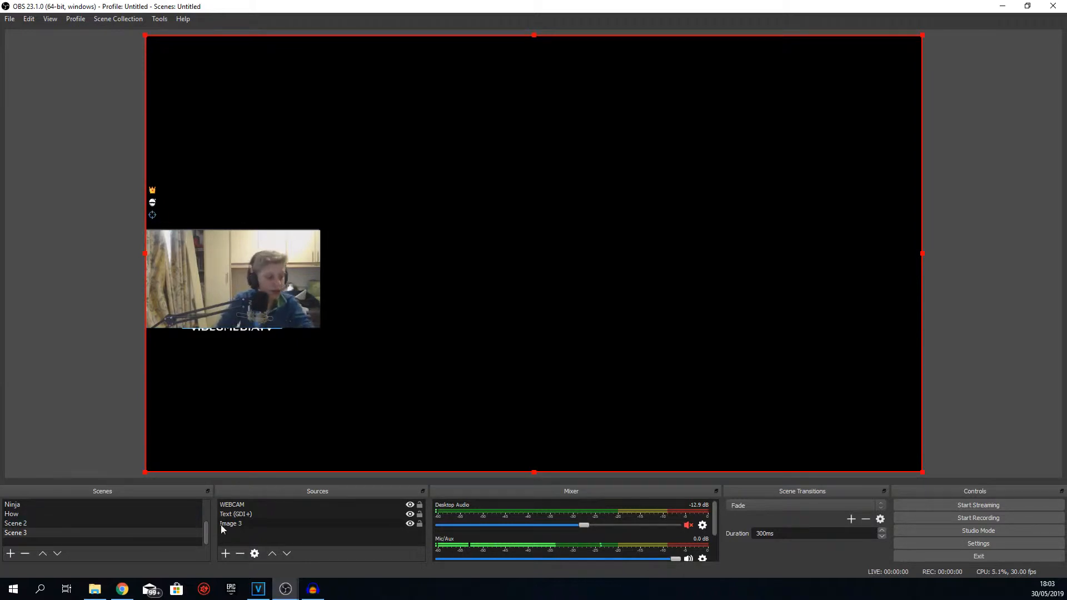
# Reorder the WEBCAM source beneath Image 3 so the overlay frame and channel name sit in front of it
pyautogui.click(234, 506)
pyautogui.moveTo(233, 506); pyautogui.dragTo(232, 528)
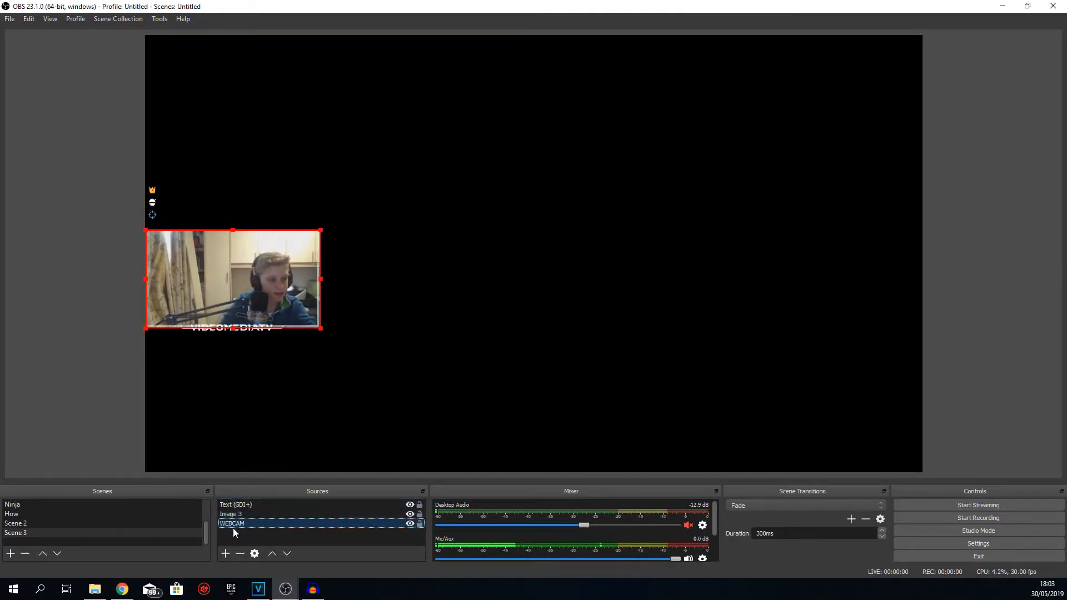
pyautogui.click(13, 460)
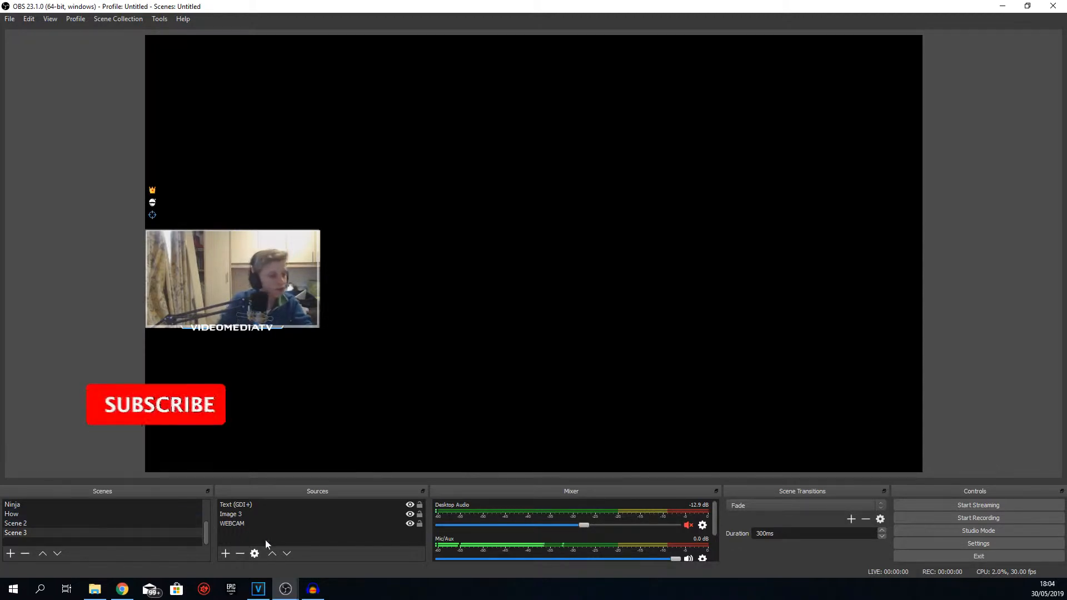
# Add a new game capture source named Game Capture 2 to Scene 3
pyautogui.click(223, 553)
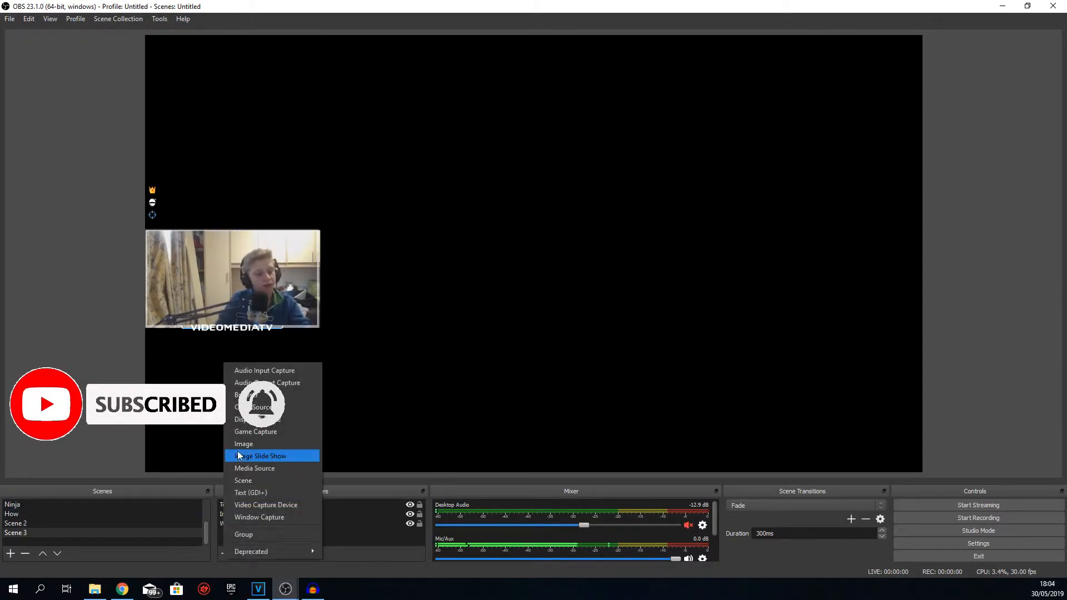
pyautogui.click(251, 434)
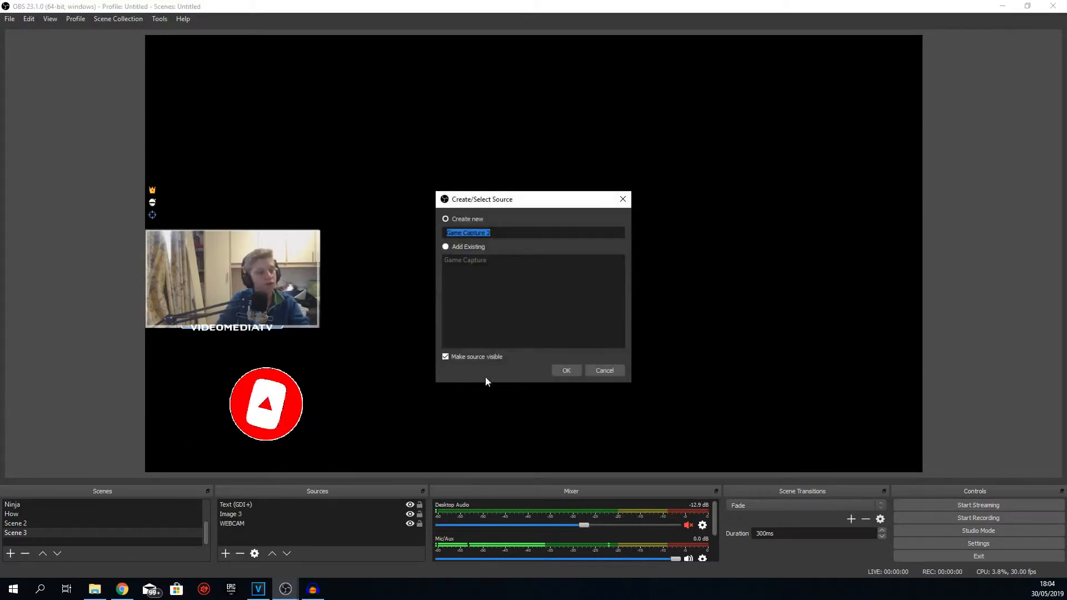
pyautogui.click(566, 368)
# Try the Capture specific window mode, look through the available windows and discard the property changes
pyautogui.click(457, 342)
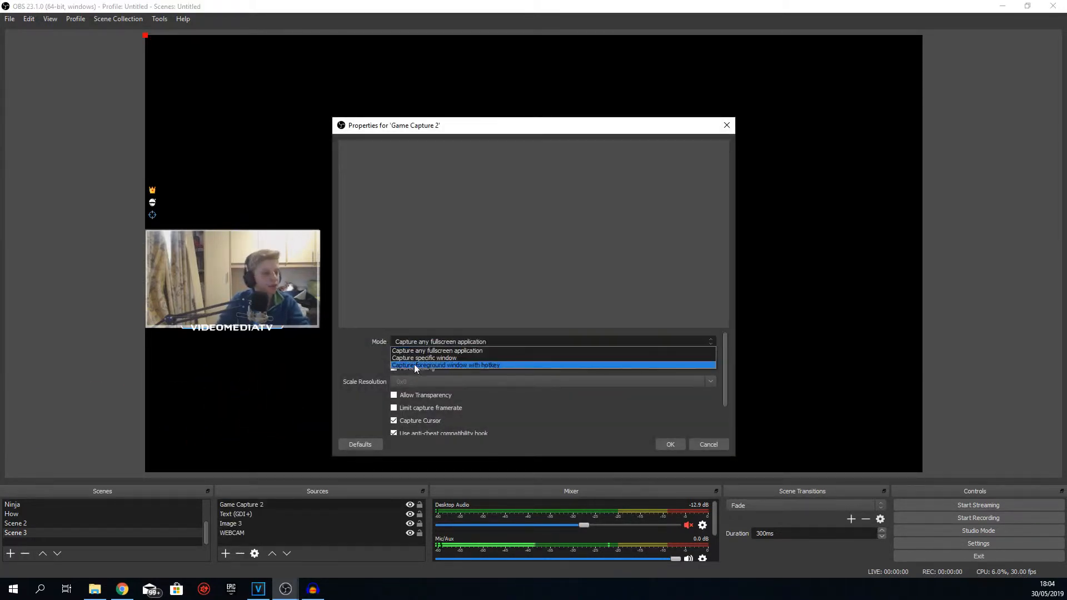
pyautogui.click(445, 357)
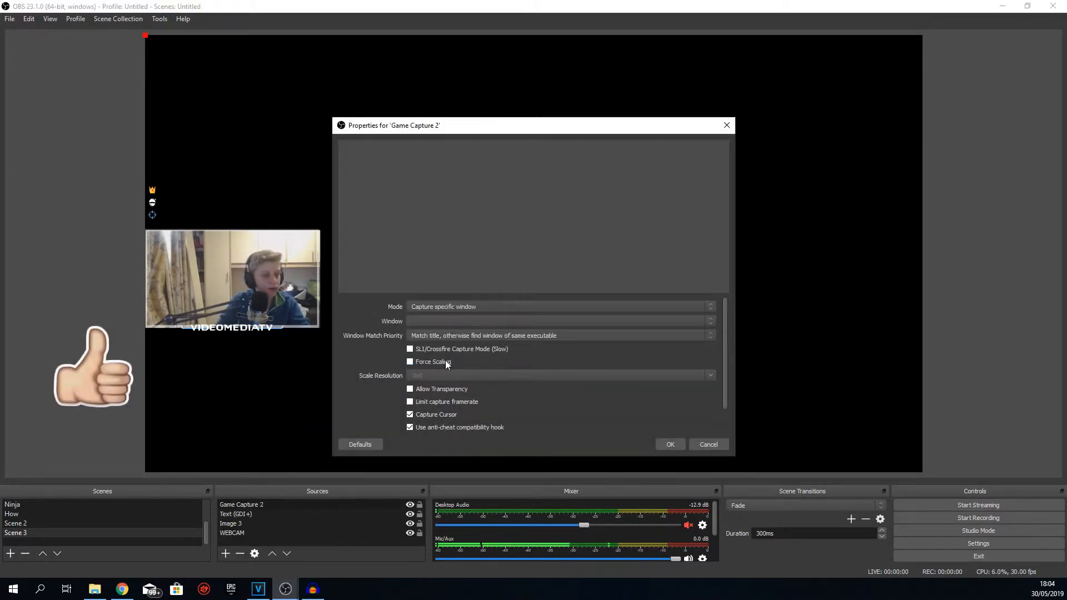
pyautogui.click(440, 320)
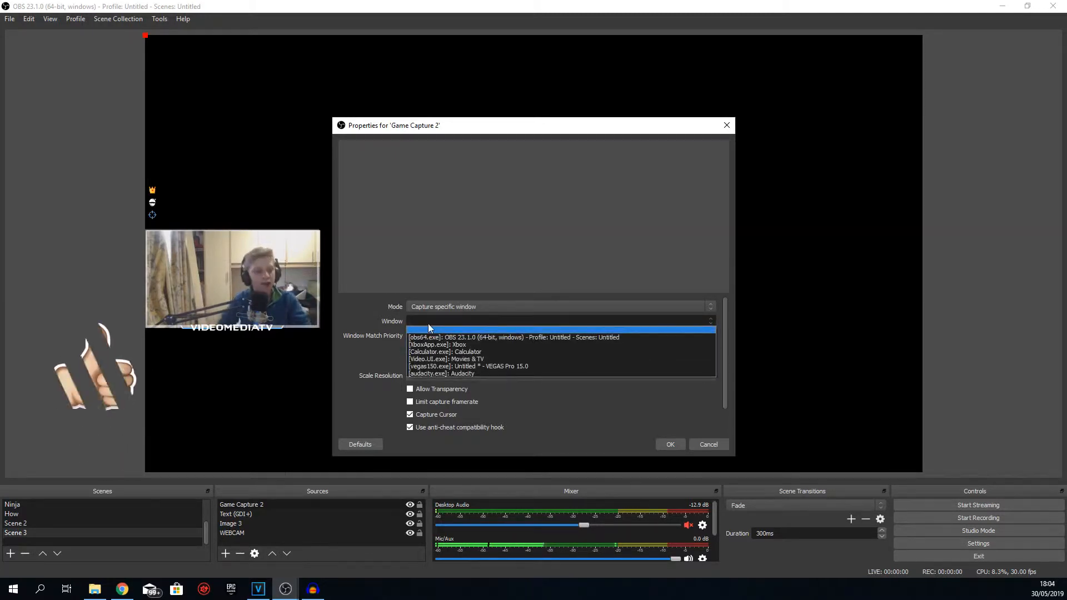
pyautogui.click(719, 444)
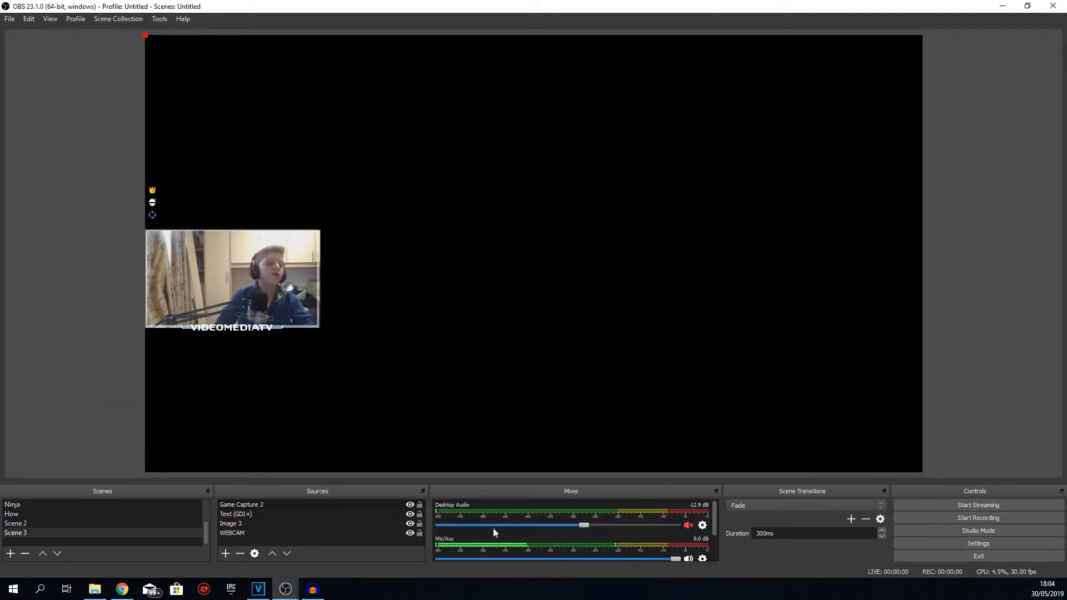
# Try a new window capture of the Graphics folder window on the canvas, and delete that source again
pyautogui.click(225, 554)
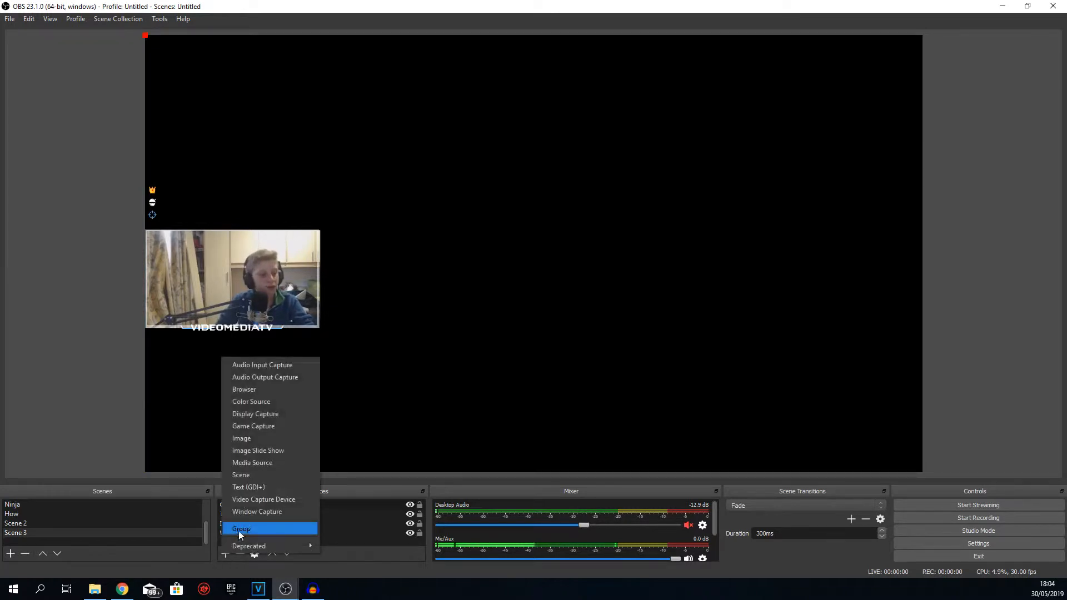
pyautogui.click(262, 512)
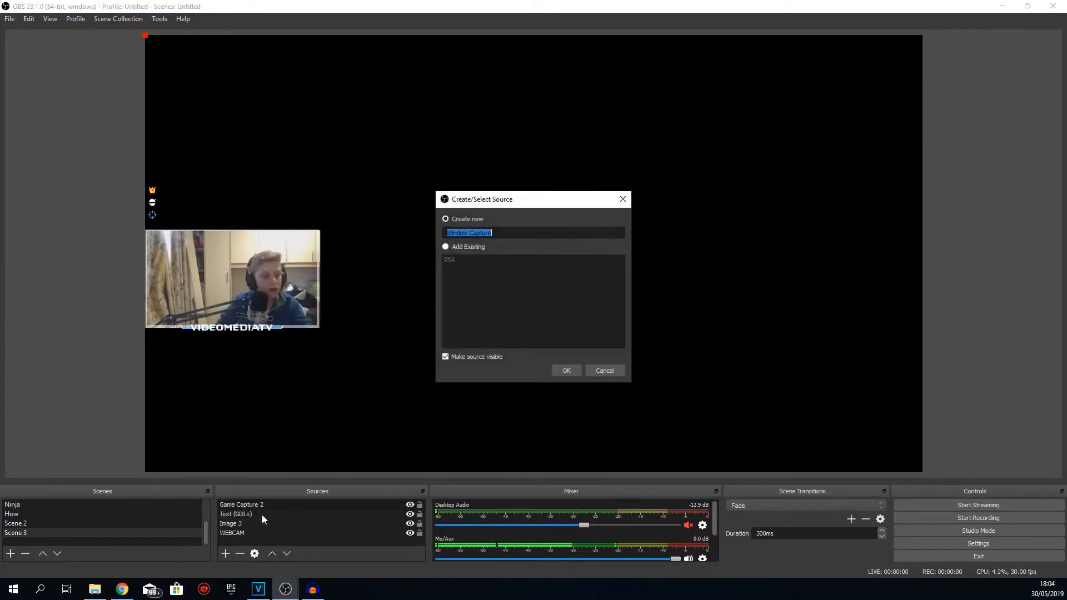
pyautogui.click(569, 373)
pyautogui.click(525, 362)
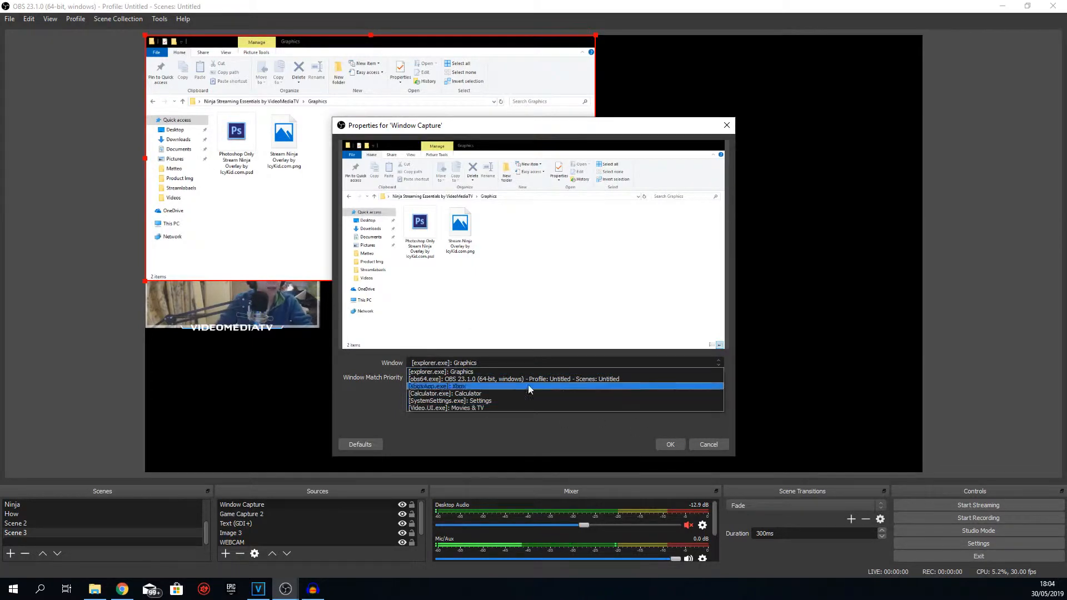
pyautogui.click(470, 371)
pyautogui.click(661, 444)
pyautogui.moveTo(366, 178); pyautogui.dragTo(590, 320)
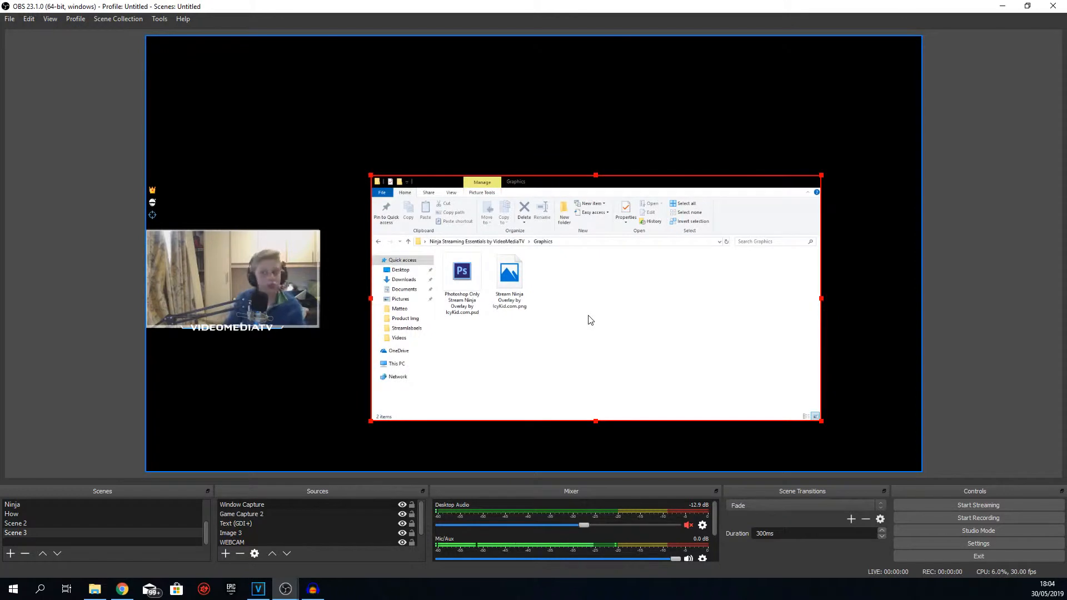
pyautogui.press('Delete')
pyautogui.click(588, 314)
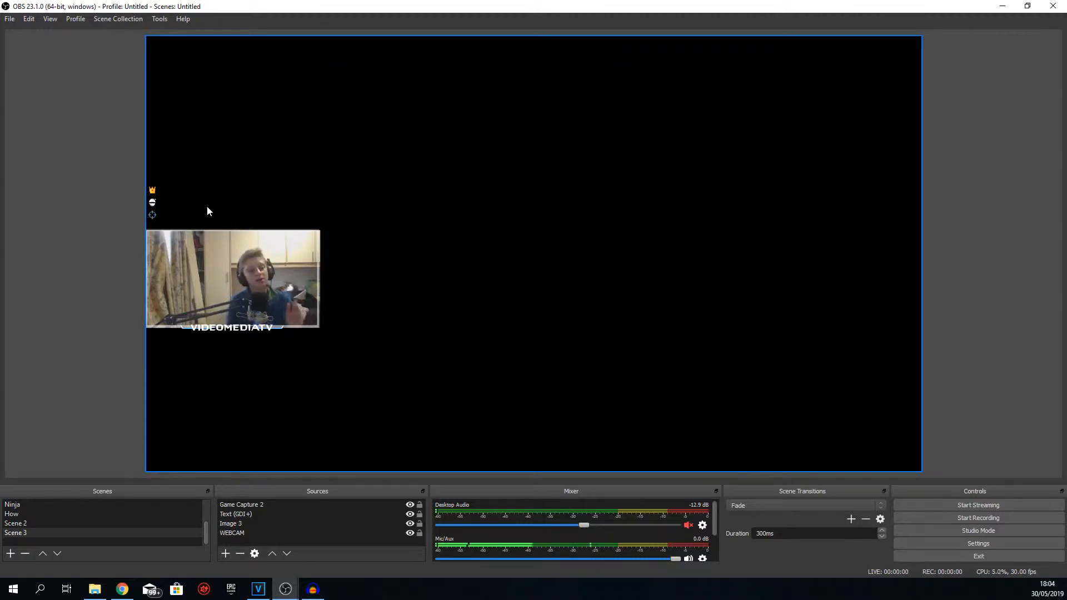
# Switch to the How scene to examine the reference Ninja stream layout
pyautogui.click(52, 513)
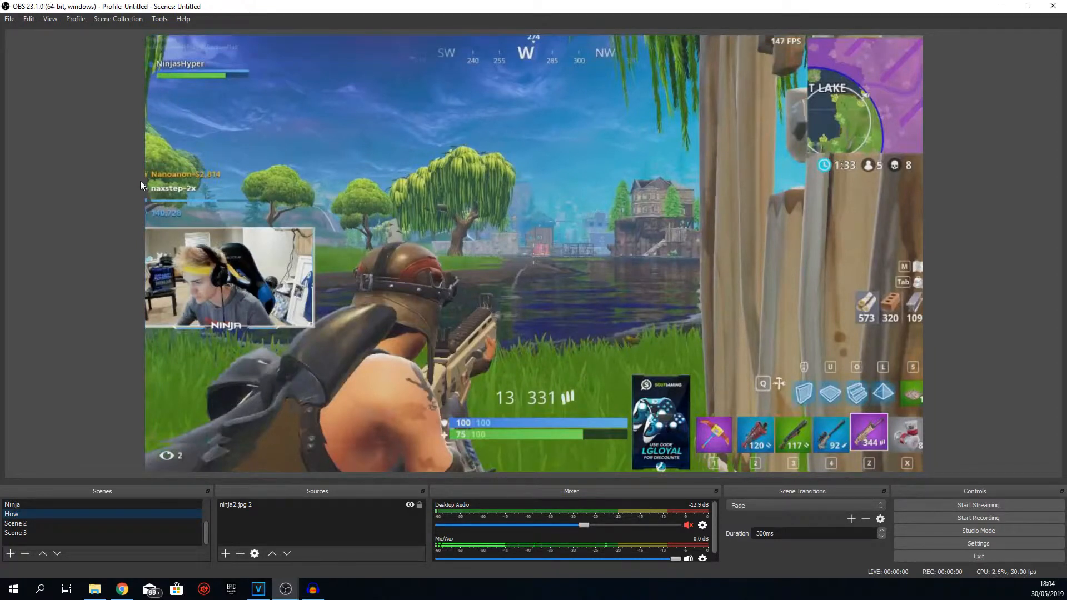
# Open the Apps folder of Ninja Streaming Essentials by VideoMediaTV and run streamlabels+setup.exe
pyautogui.click(102, 593)
pyautogui.moveTo(578, 185); pyautogui.dragTo(524, 160)
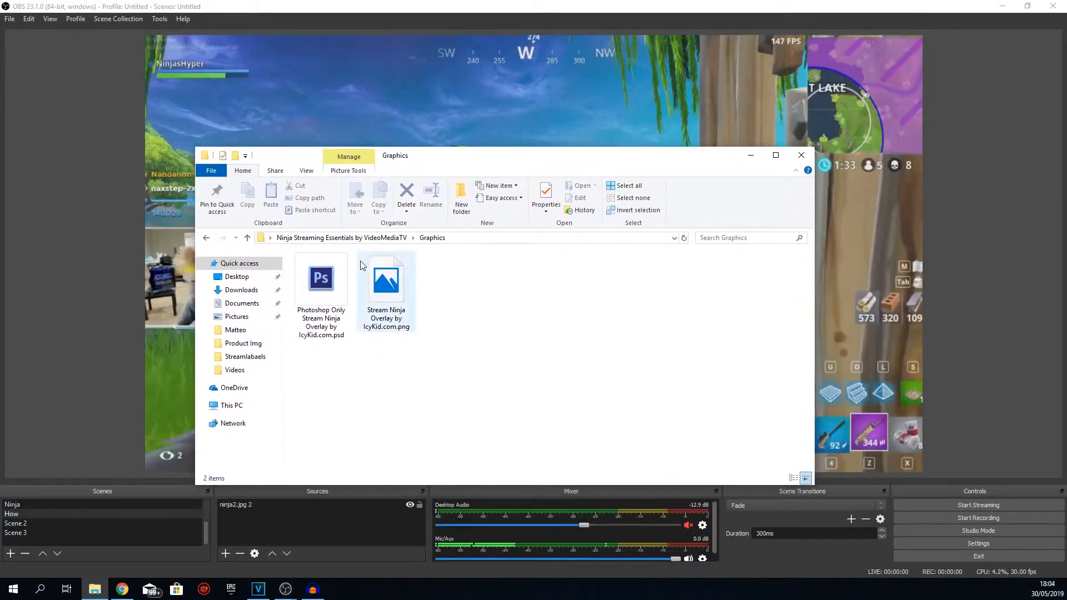
pyautogui.click(362, 237)
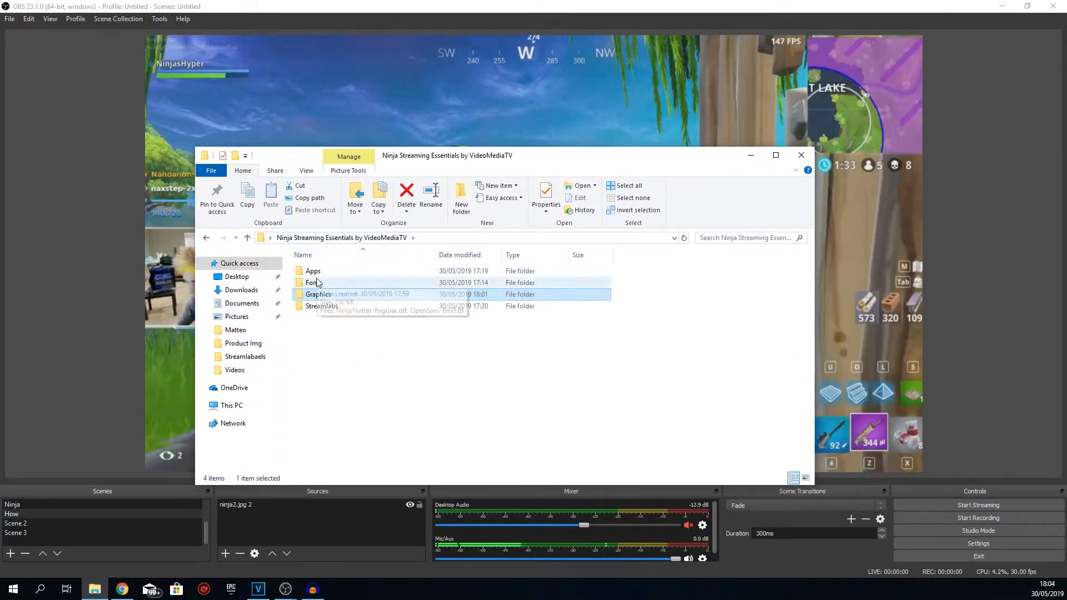
pyautogui.doubleClick(314, 273)
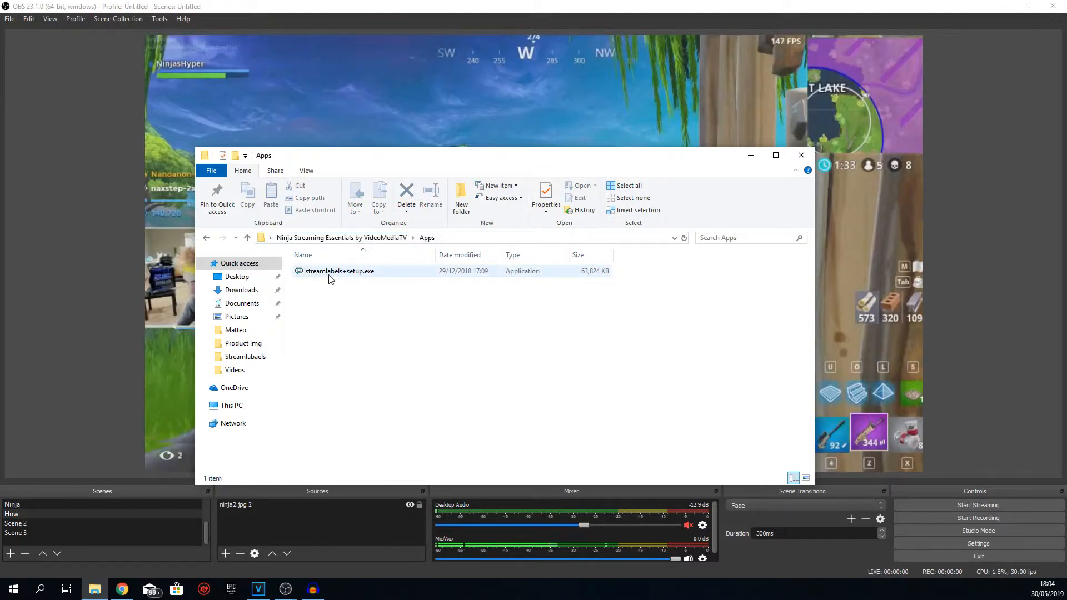
pyautogui.doubleClick(328, 272)
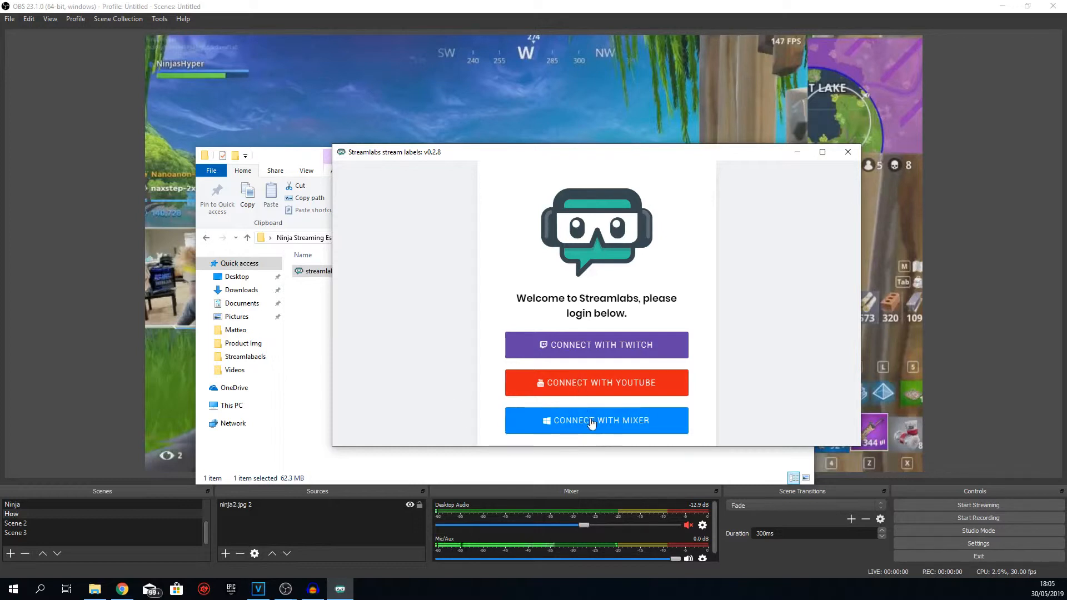
# Close the Streamlabs stream labels login window and the Ninja Streaming Essentials folder window
pyautogui.click(846, 153)
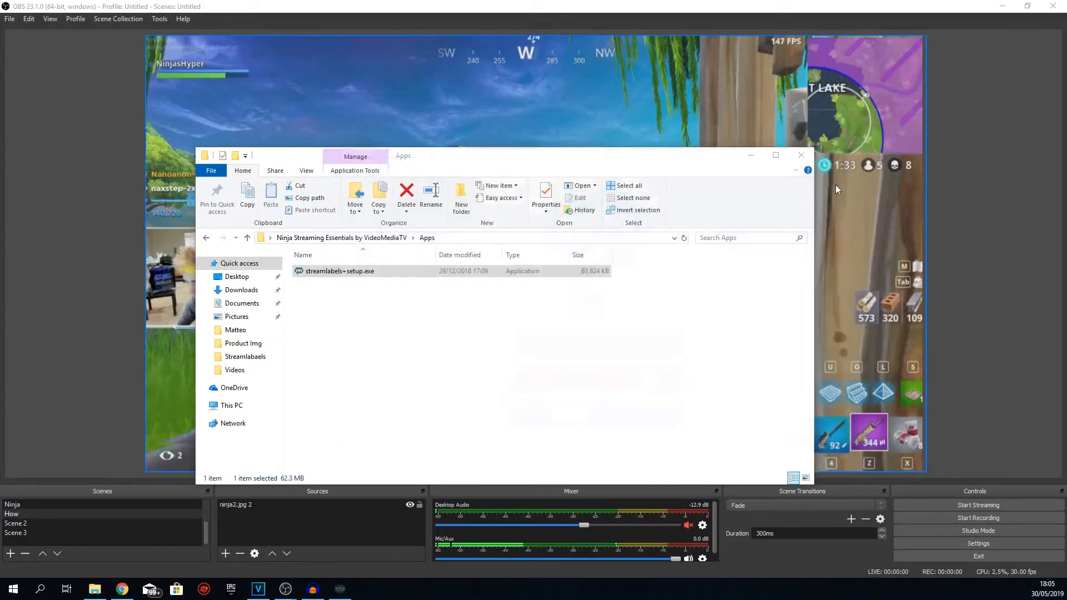
pyautogui.click(607, 369)
pyautogui.click(357, 239)
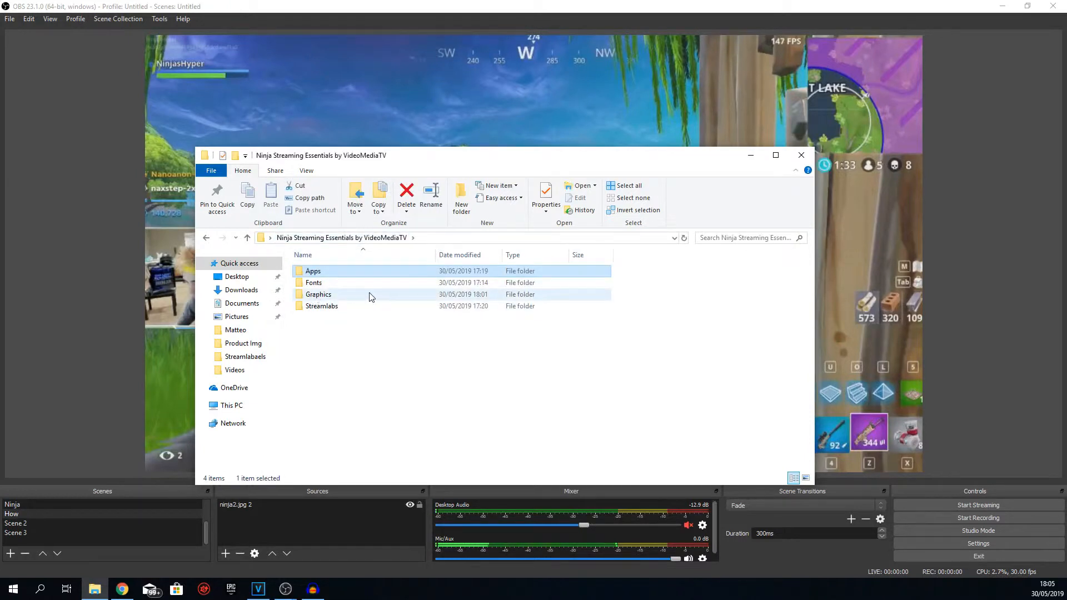
pyautogui.click(801, 157)
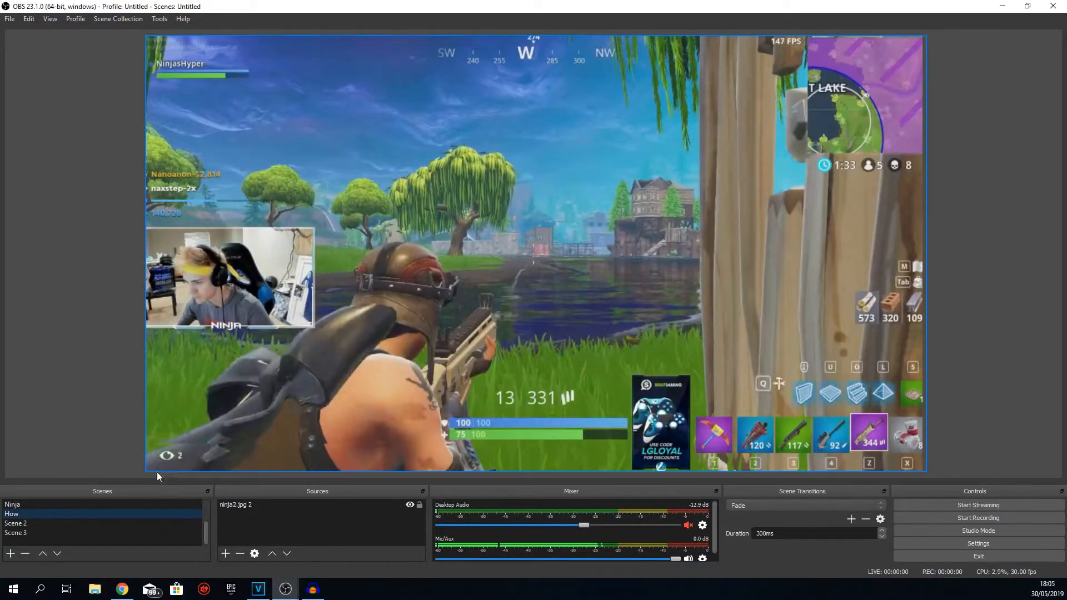
# View Scene 3 and compare its icon rows with the label text in the How scene's reference layout
pyautogui.click(53, 532)
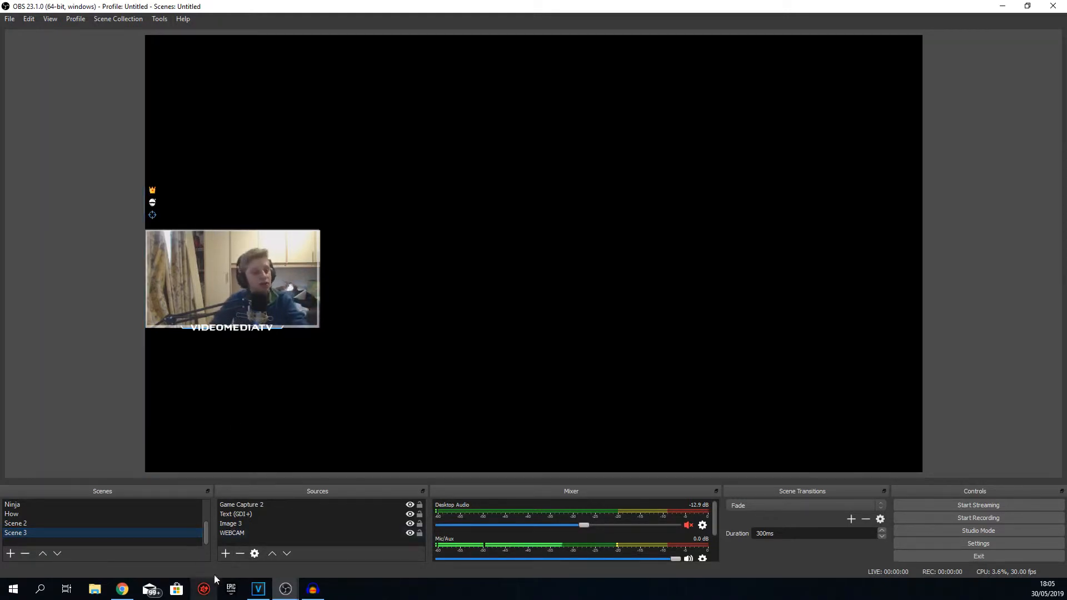
pyautogui.click(224, 554)
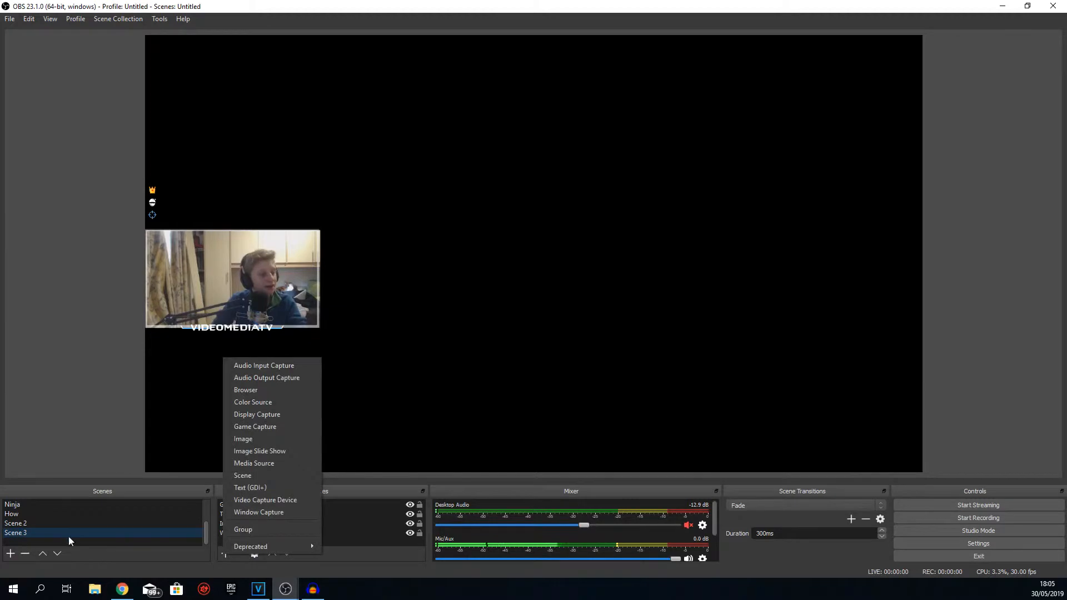
pyautogui.click(65, 516)
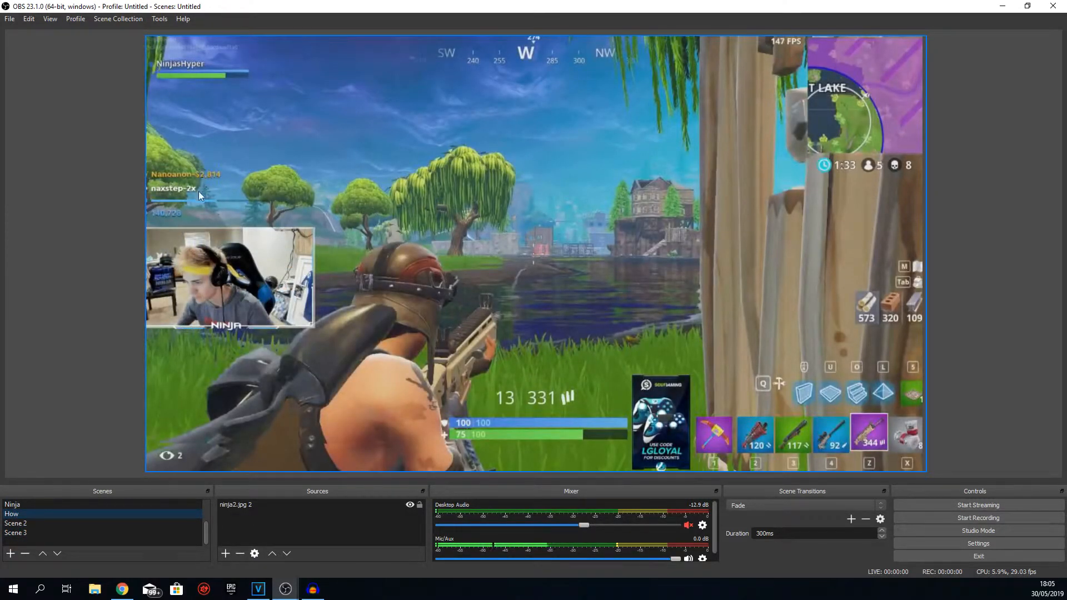
# Return to Scene 3 and create a new visible Text (GDI+) source
pyautogui.click(26, 534)
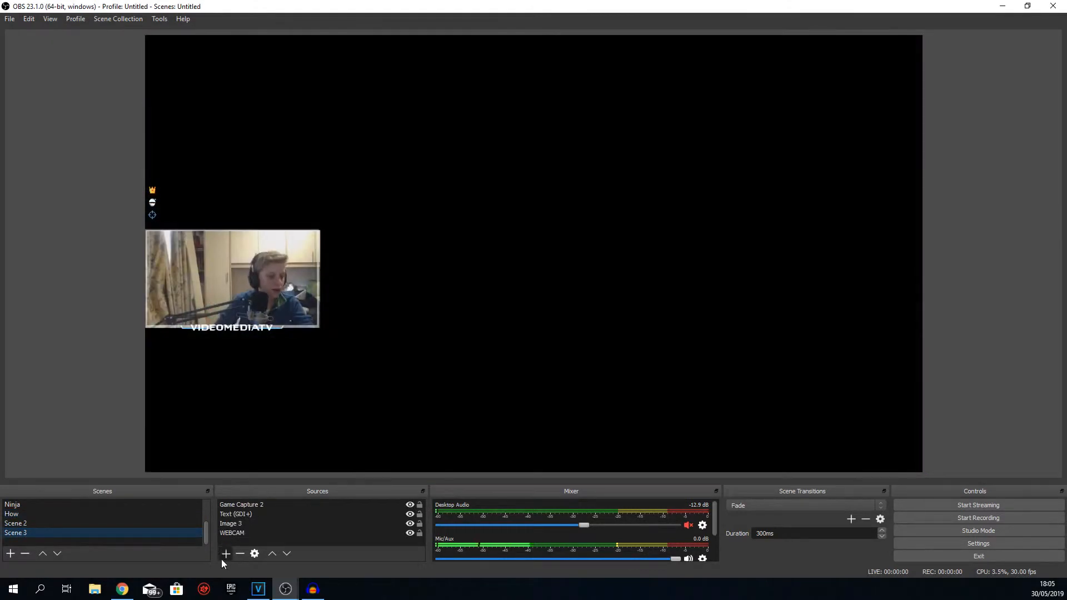
pyautogui.click(225, 554)
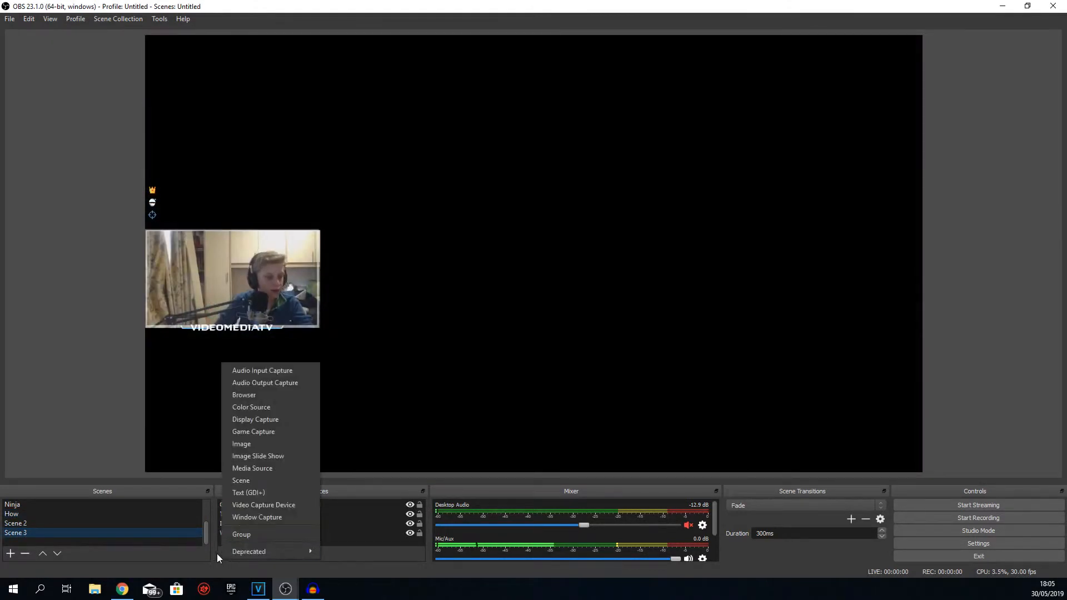
pyautogui.click(272, 493)
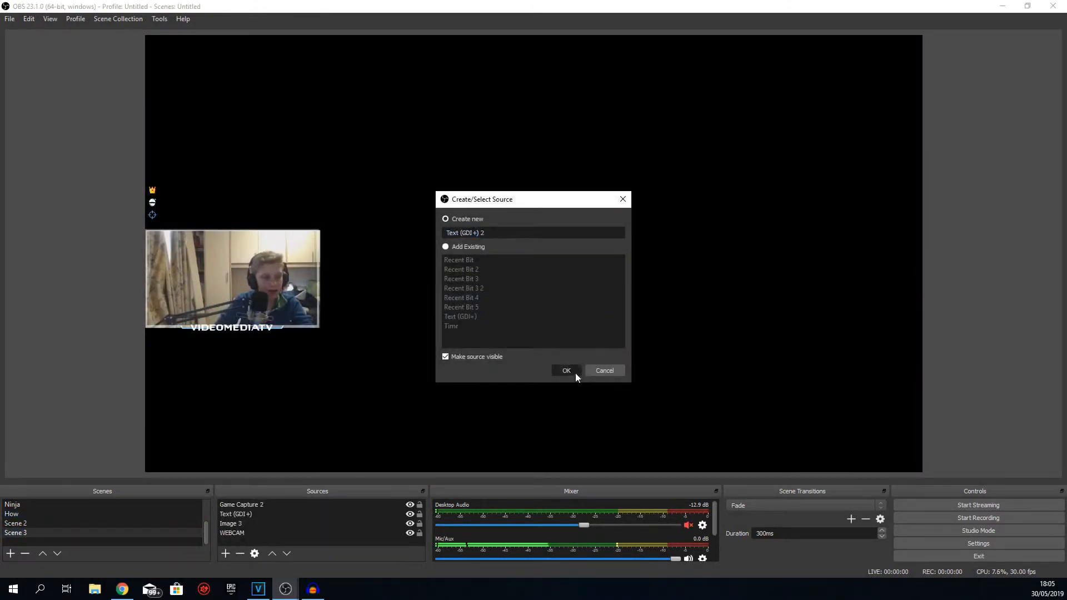
pyautogui.click(575, 371)
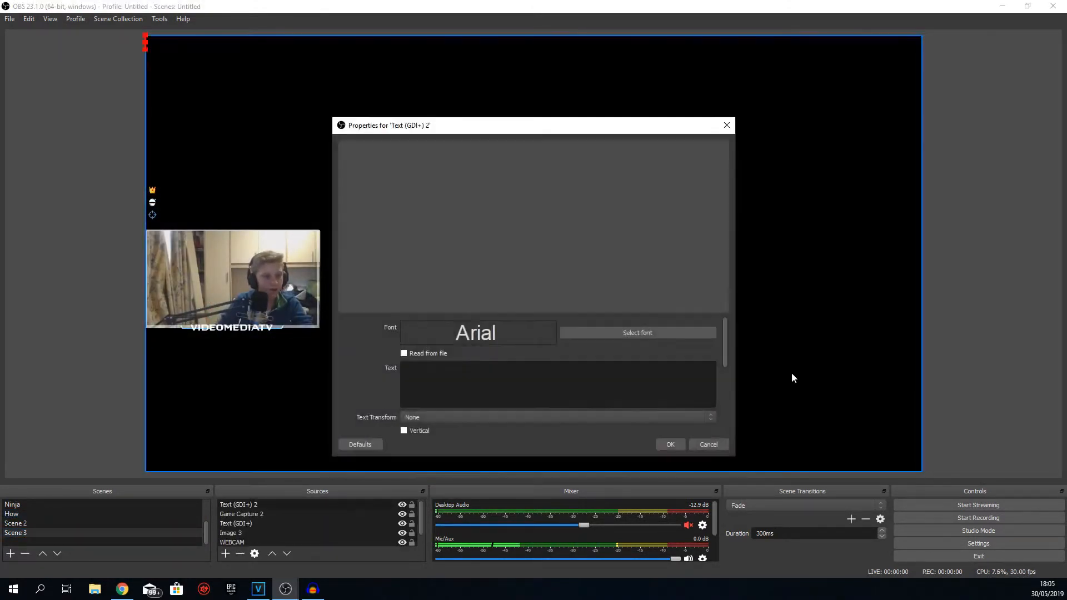
# Make the new text source read from all_time_top_donator.txt in the Streamlabaels folder on the Desktop
pyautogui.click(404, 355)
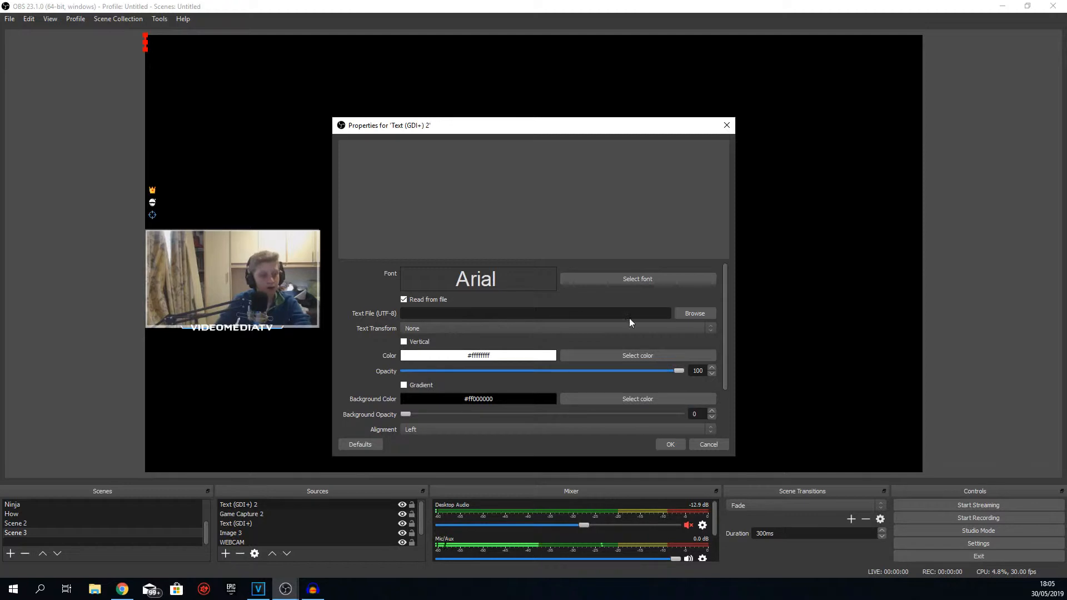
pyautogui.click(693, 312)
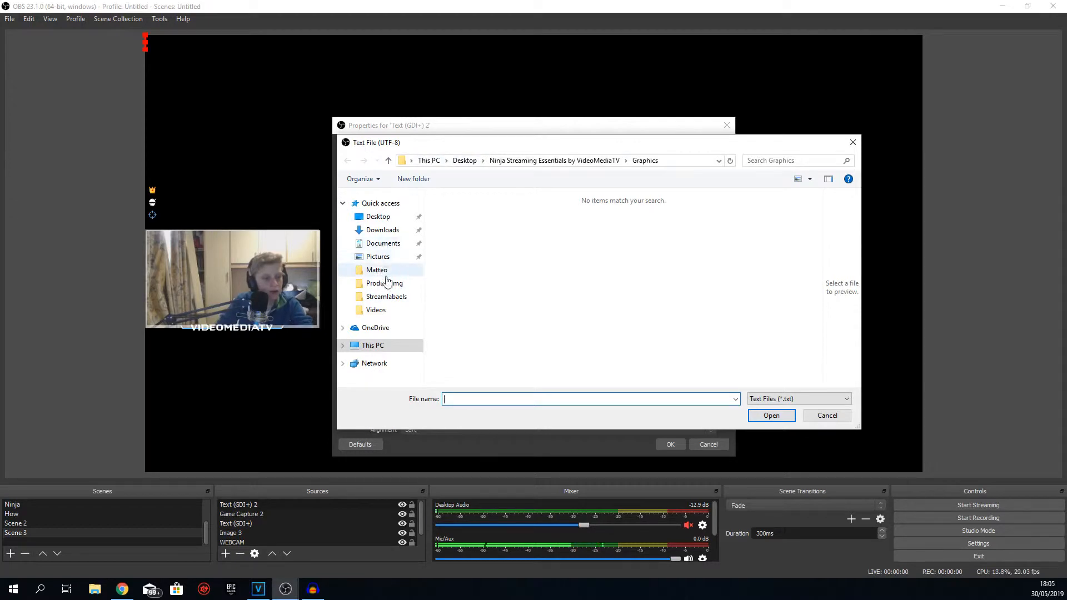
pyautogui.click(379, 216)
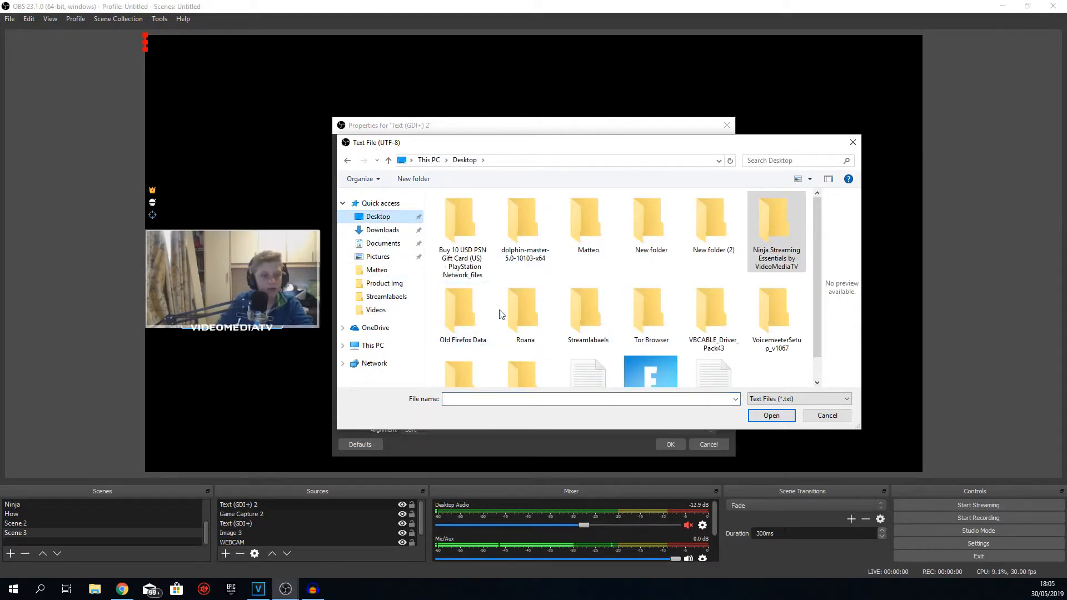
pyautogui.doubleClick(589, 318)
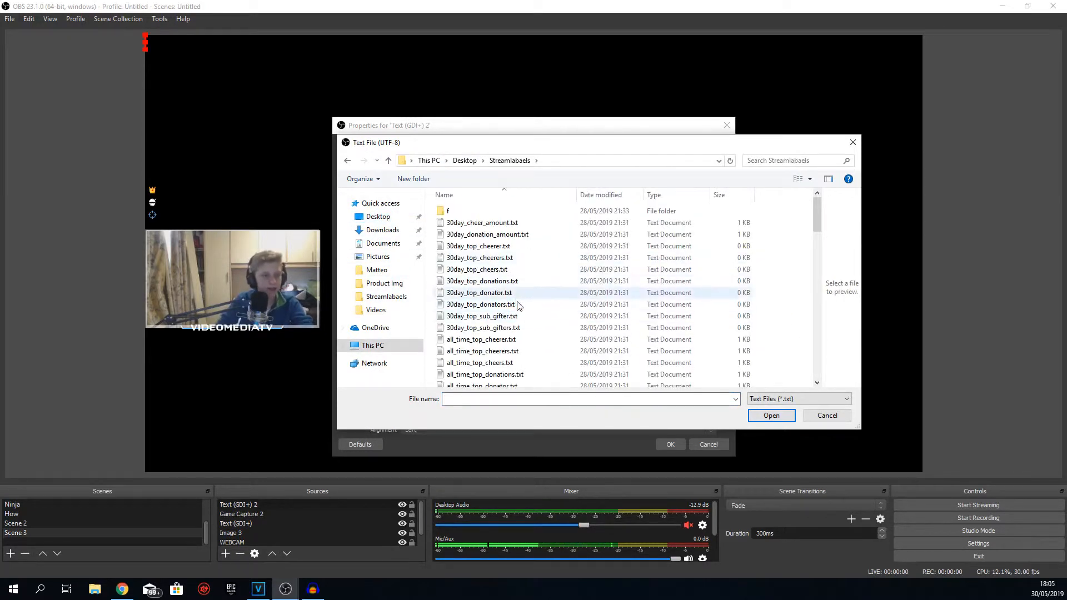
pyautogui.scroll(-6, 547, 314)
pyautogui.scroll(8, 549, 311)
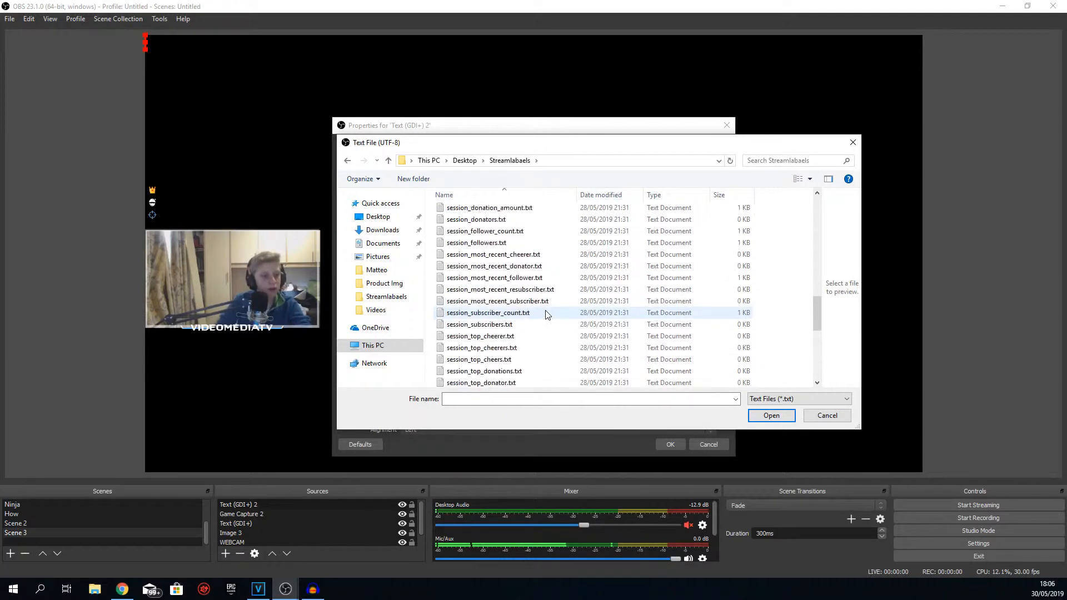
pyautogui.scroll(-9, 551, 307)
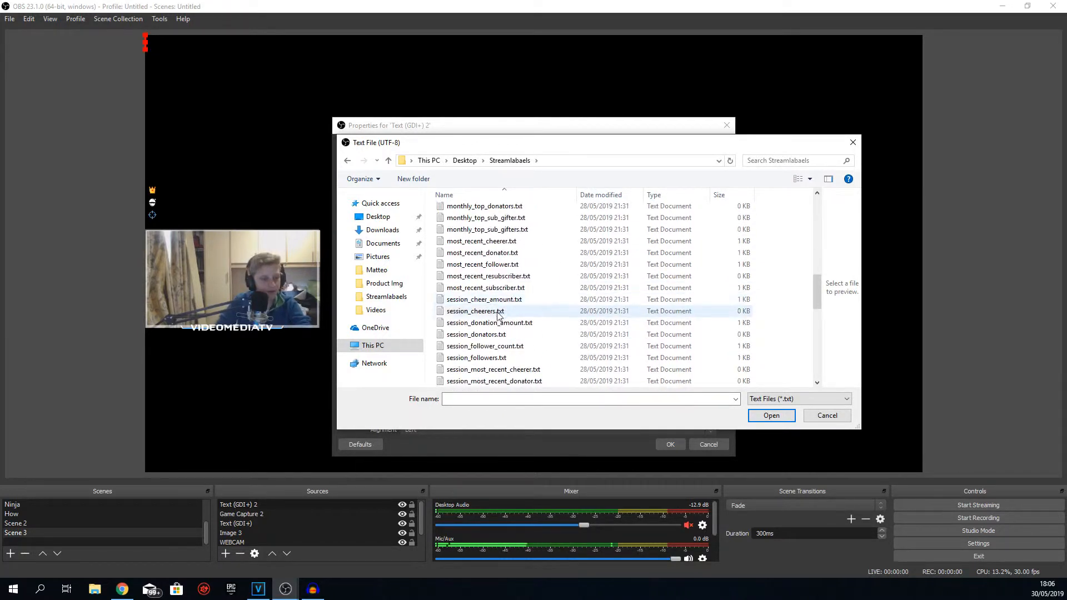
pyautogui.scroll(-4, 491, 345)
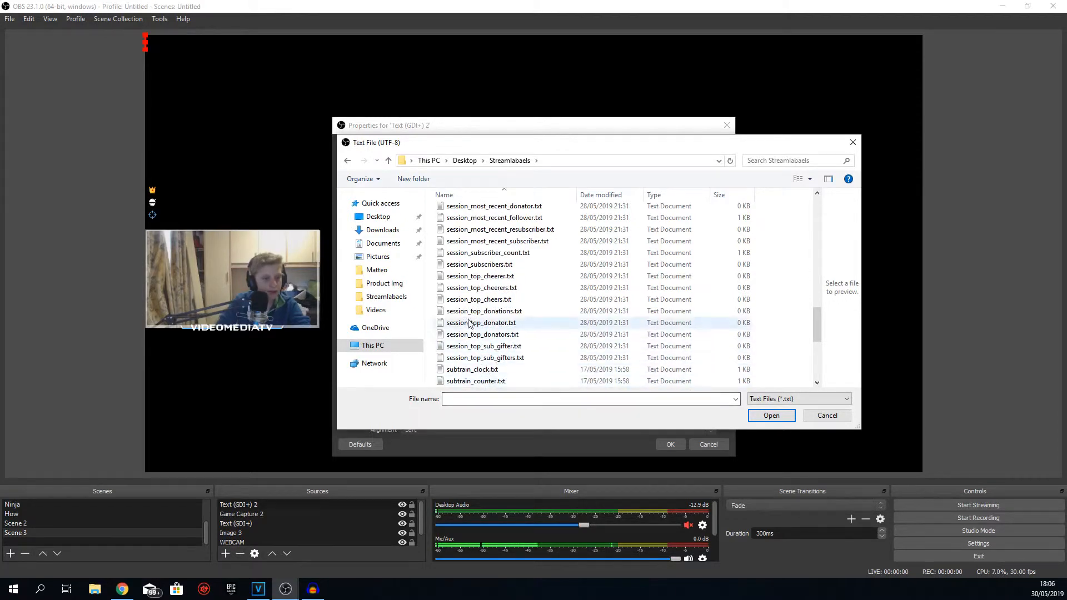
pyautogui.scroll(-4, 469, 321)
pyautogui.scroll(-2, 470, 320)
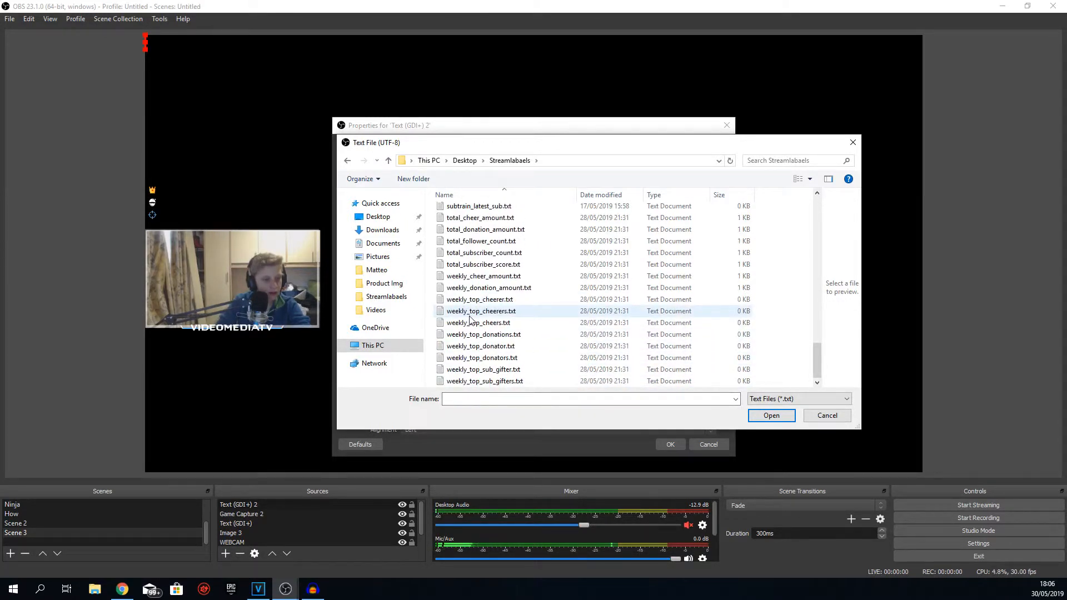
pyautogui.scroll(3, 469, 319)
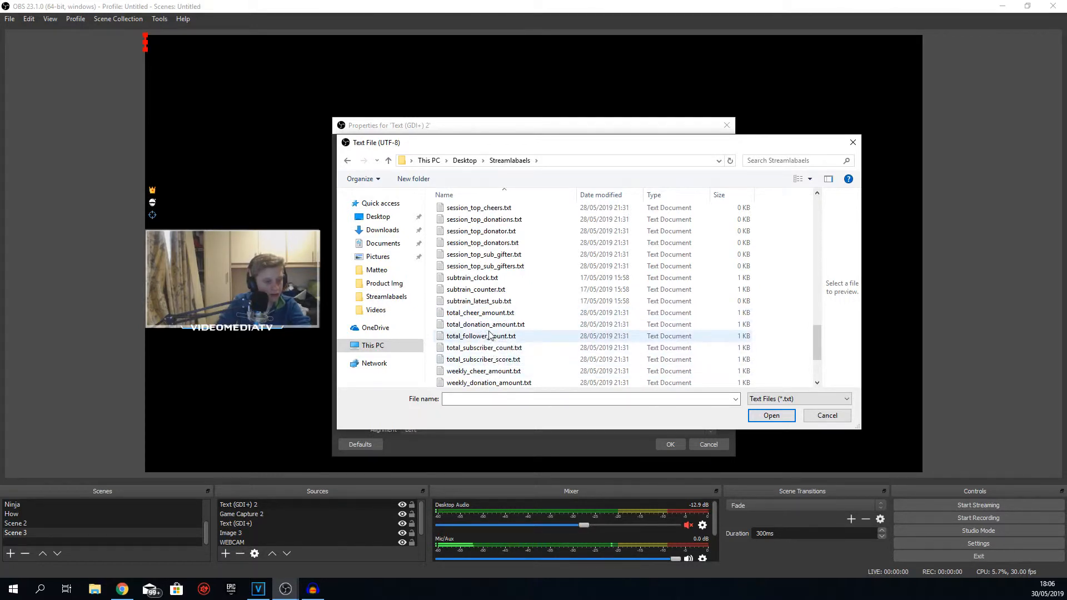
pyautogui.scroll(10, 489, 335)
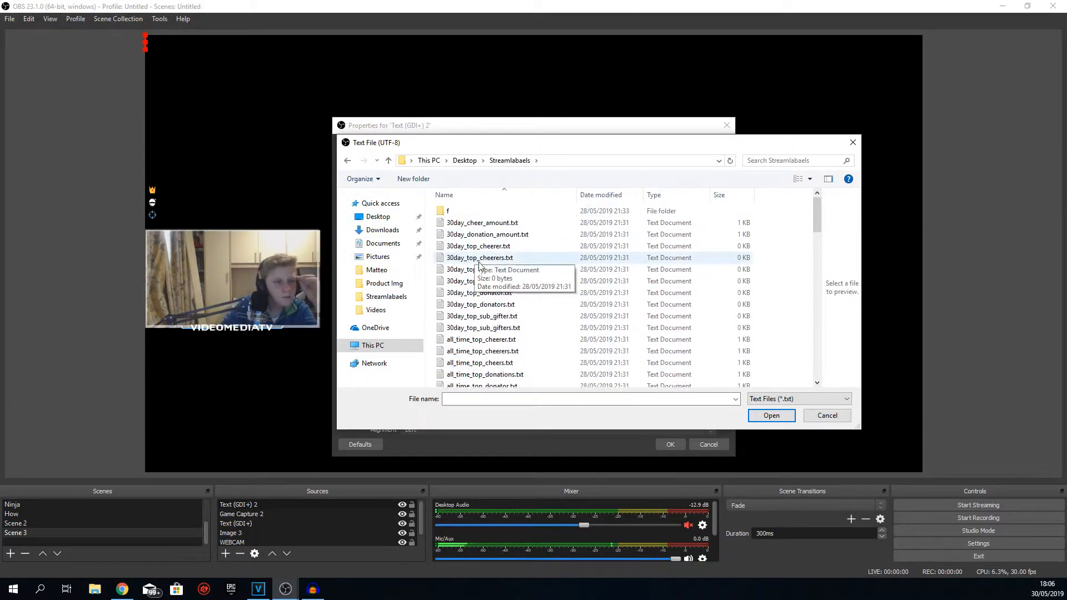
pyautogui.scroll(-2, 482, 316)
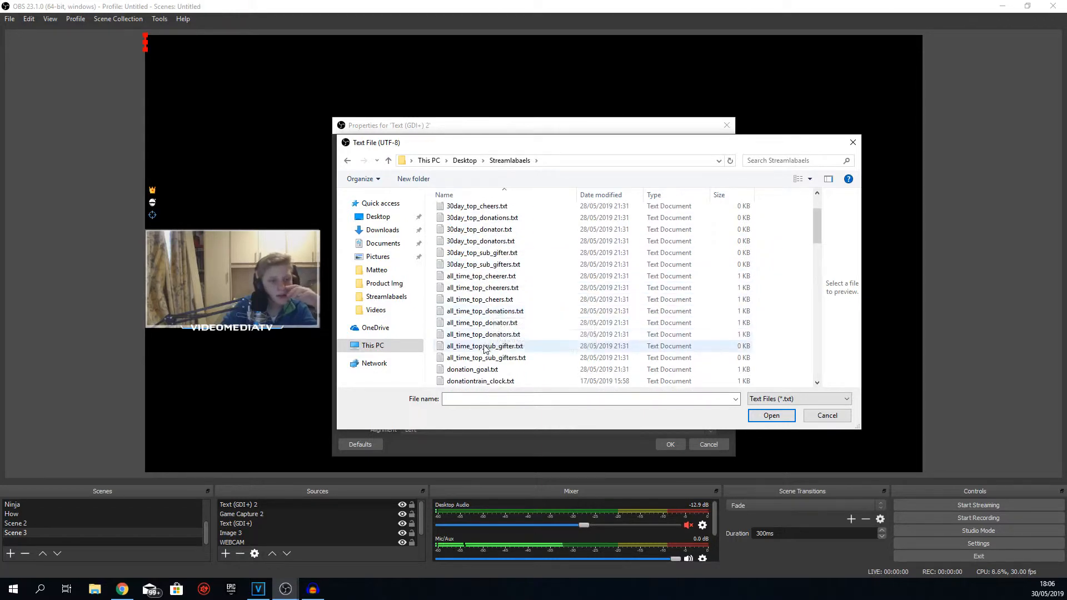
pyautogui.doubleClick(481, 322)
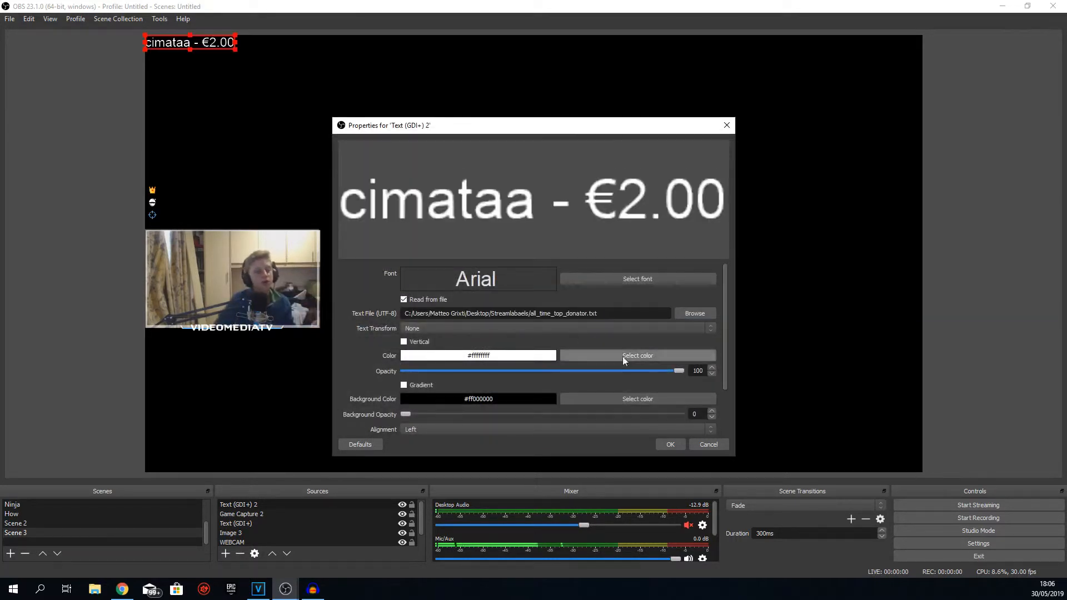
# Set the donator label's font to Open Sans Bold and place it, scaled down, beside the crown icon
pyautogui.click(626, 278)
pyautogui.write('op')
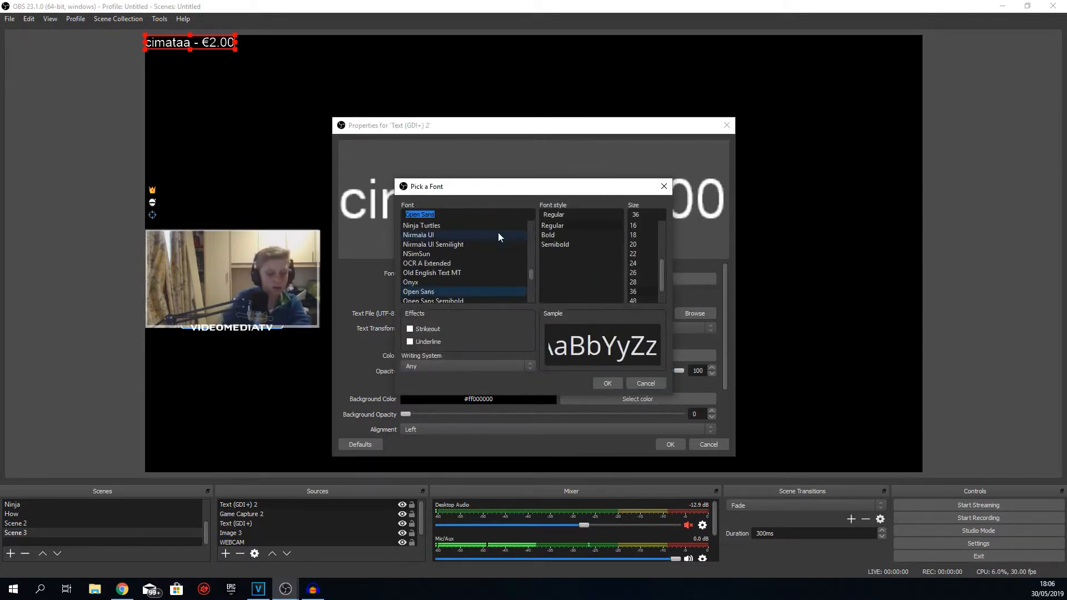
pyautogui.click(477, 216)
pyautogui.click(598, 234)
pyautogui.click(608, 384)
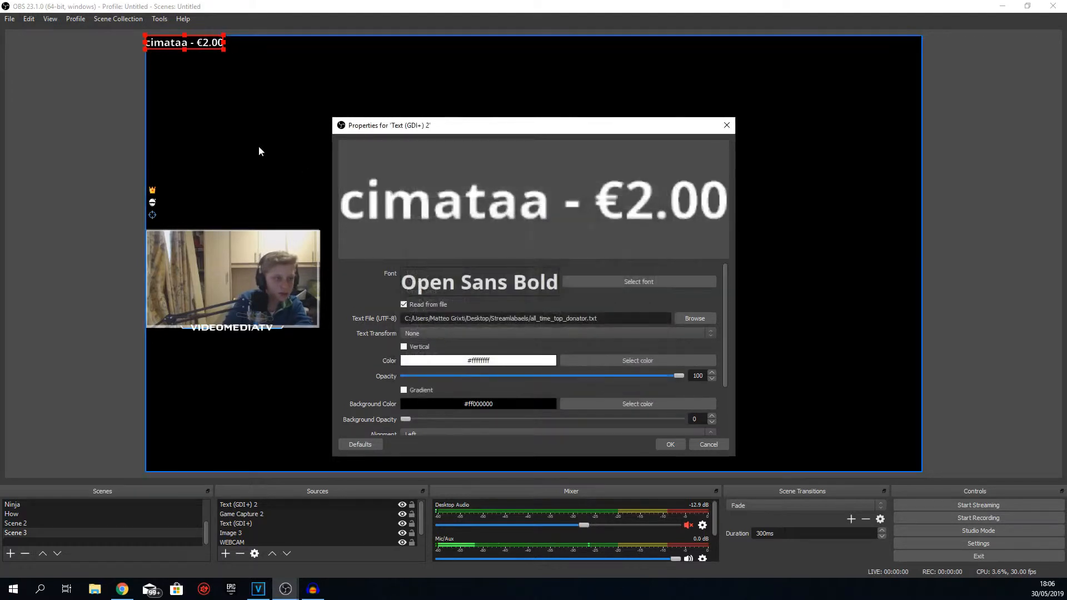
pyautogui.moveTo(195, 50); pyautogui.dragTo(208, 190)
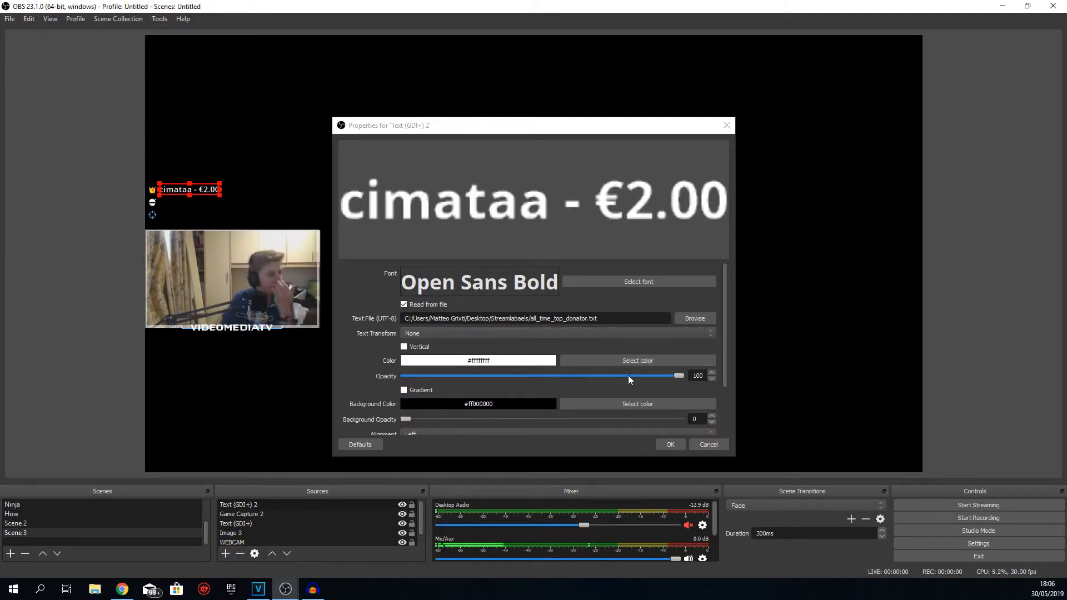
# Set the donator label's colour to #f5cc3d by sampling the crown icon, and accept the text properties
pyautogui.click(643, 365)
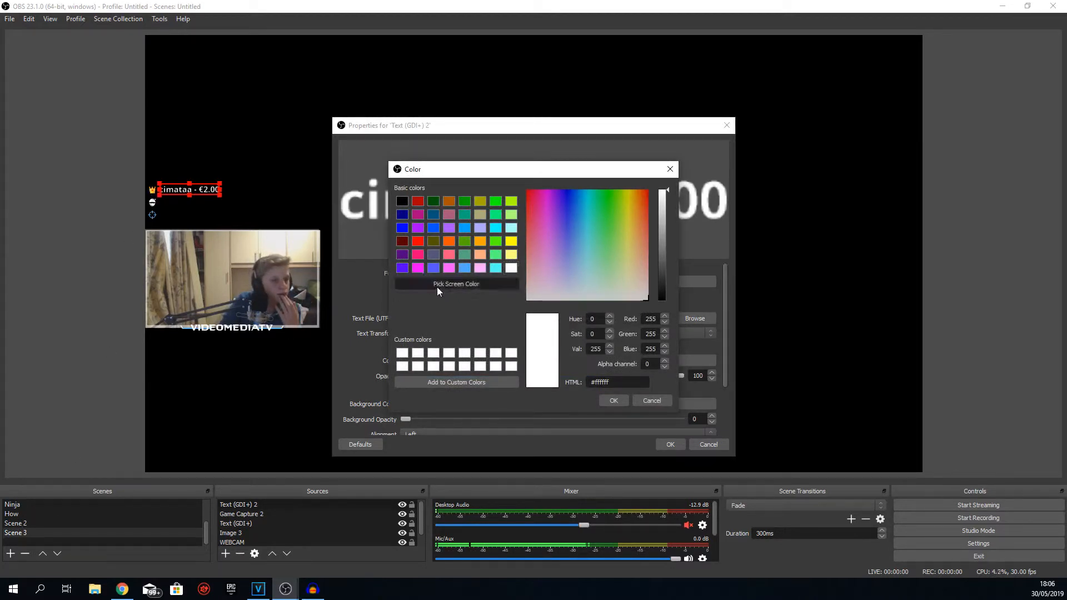
pyautogui.click(456, 284)
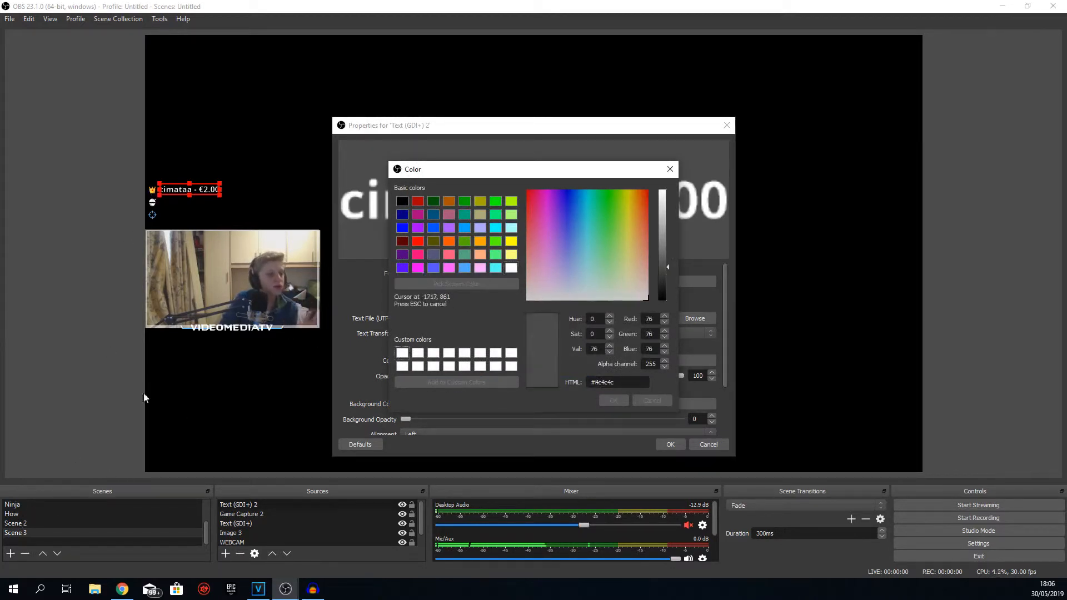
pyautogui.click(153, 190)
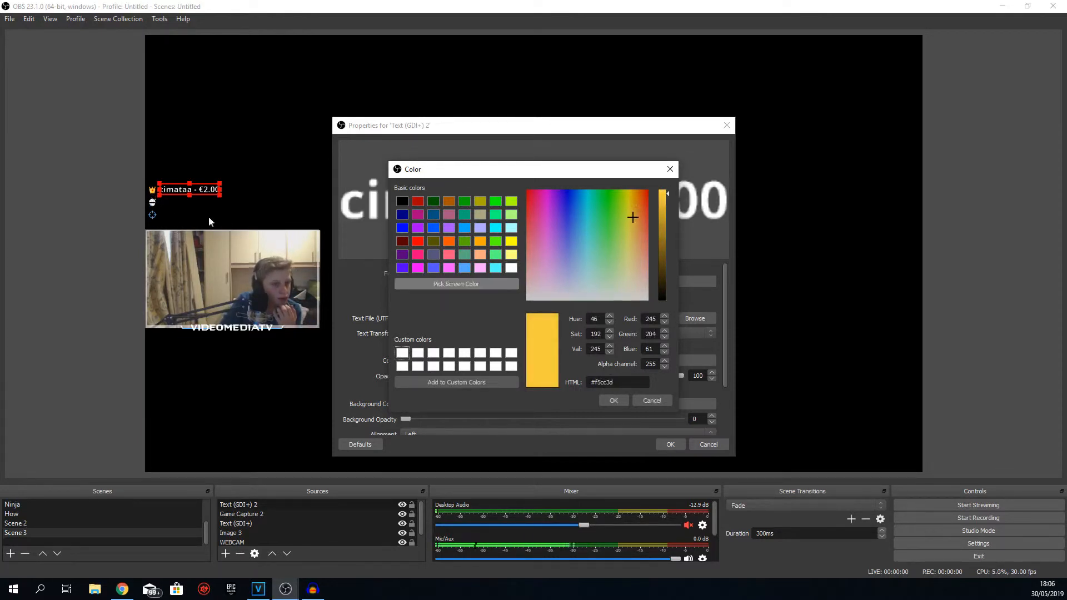
pyautogui.click(612, 400)
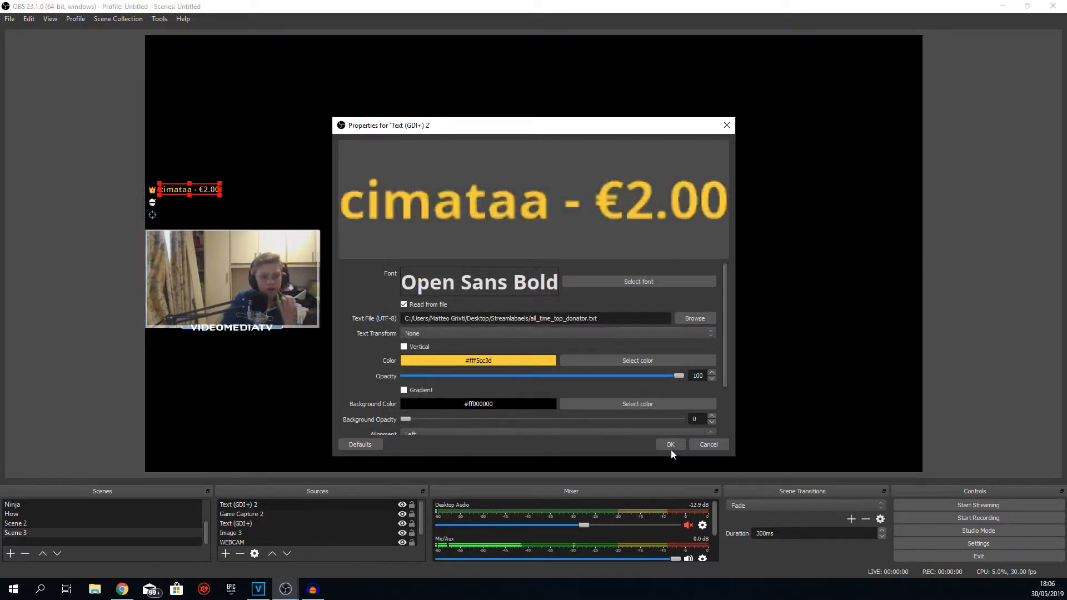
pyautogui.click(671, 445)
pyautogui.click(105, 206)
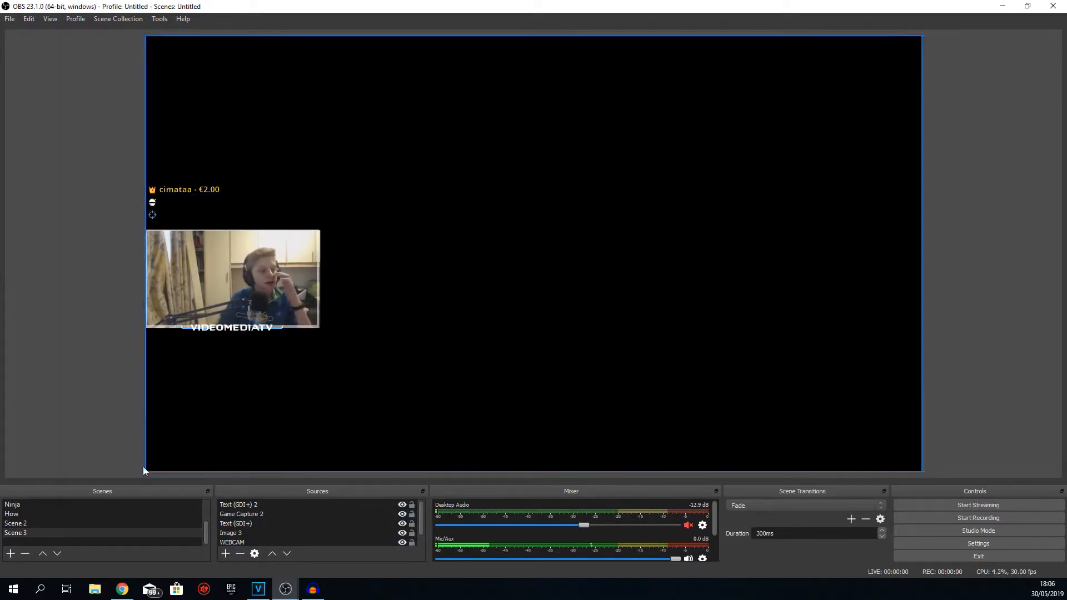
# Switch to the How scene to examine the white label below the top donator line
pyautogui.click(15, 514)
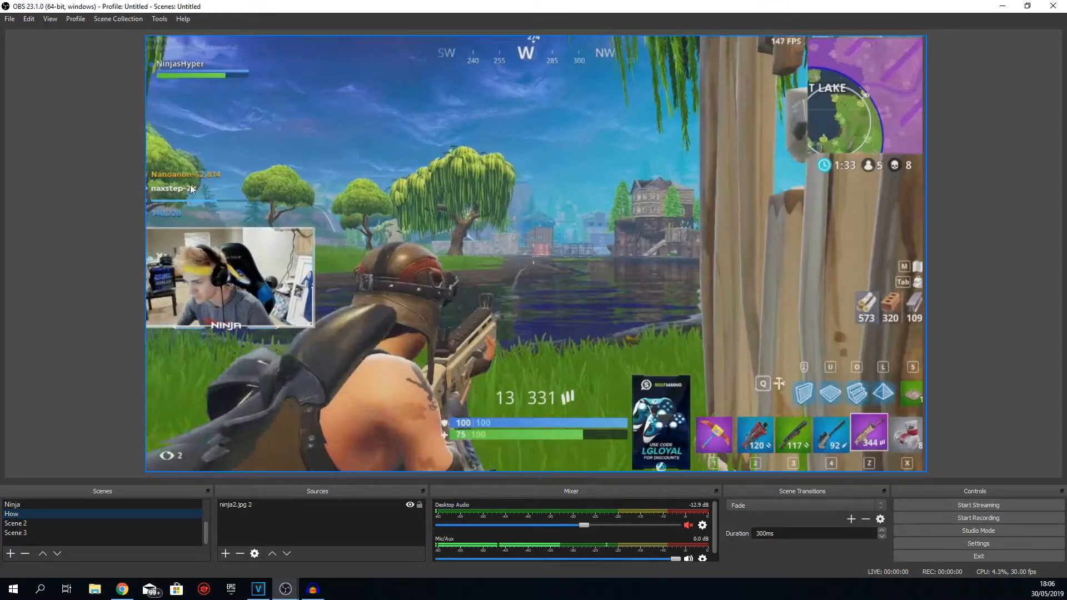
# Return to Scene 3 and add a new Text (GDI+) source under its default name
pyautogui.click(188, 201)
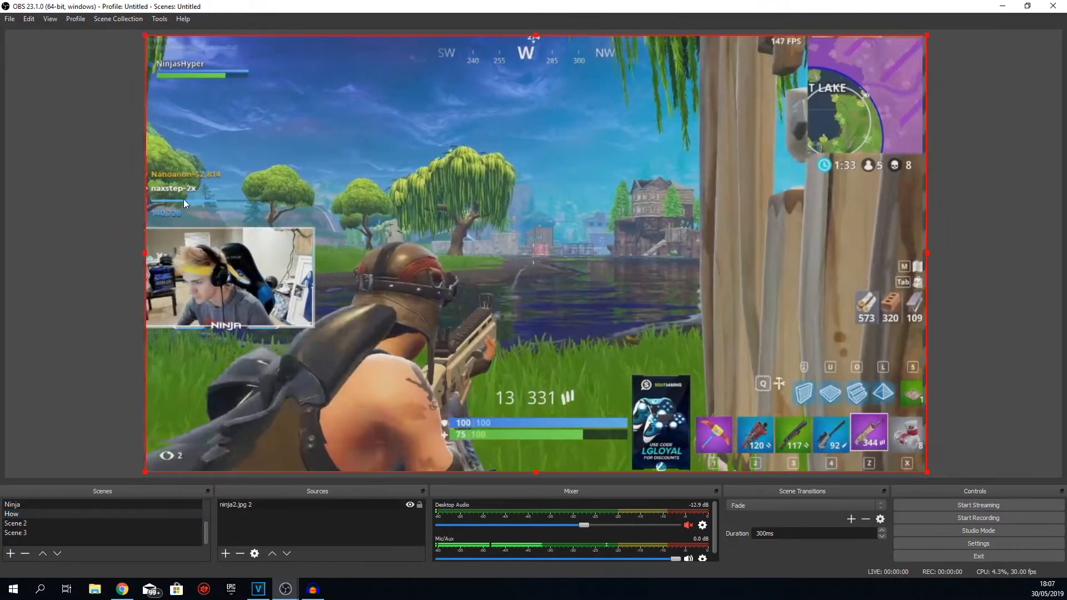
pyautogui.click(59, 532)
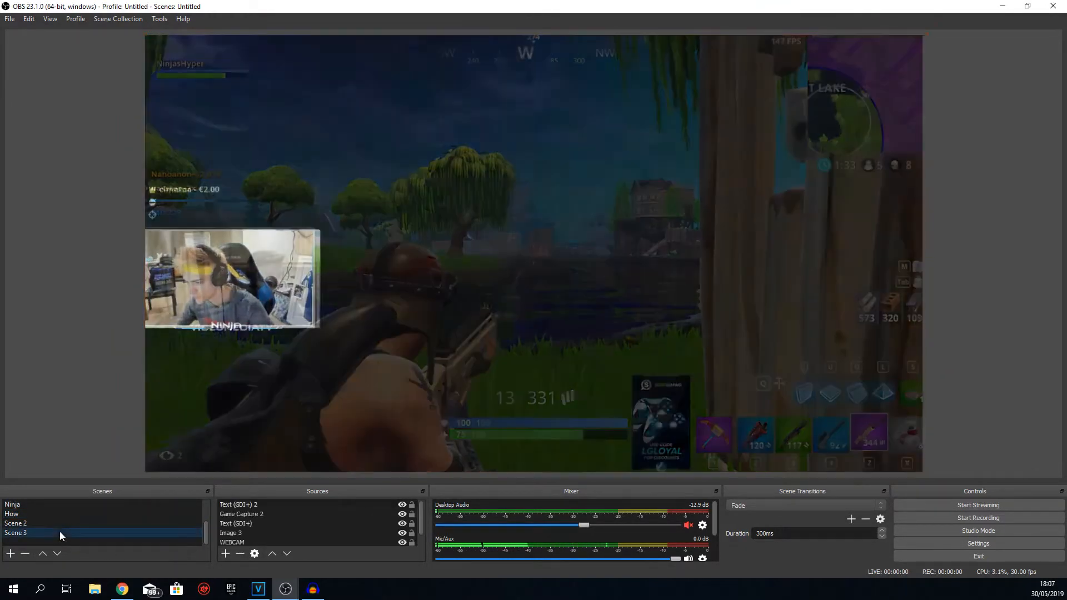
pyautogui.click(222, 557)
pyautogui.click(261, 490)
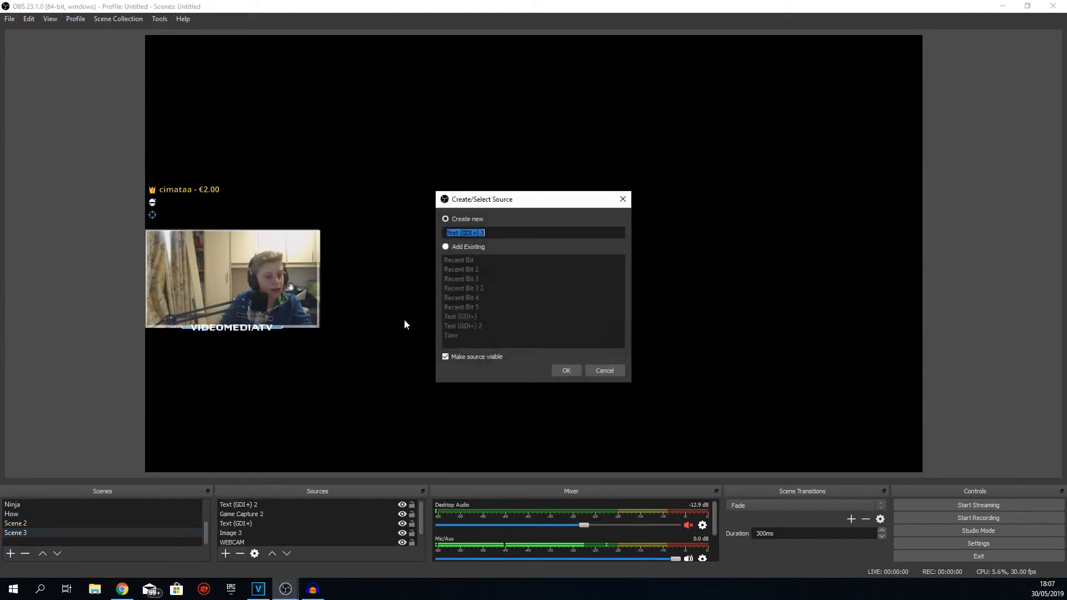
pyautogui.click(568, 370)
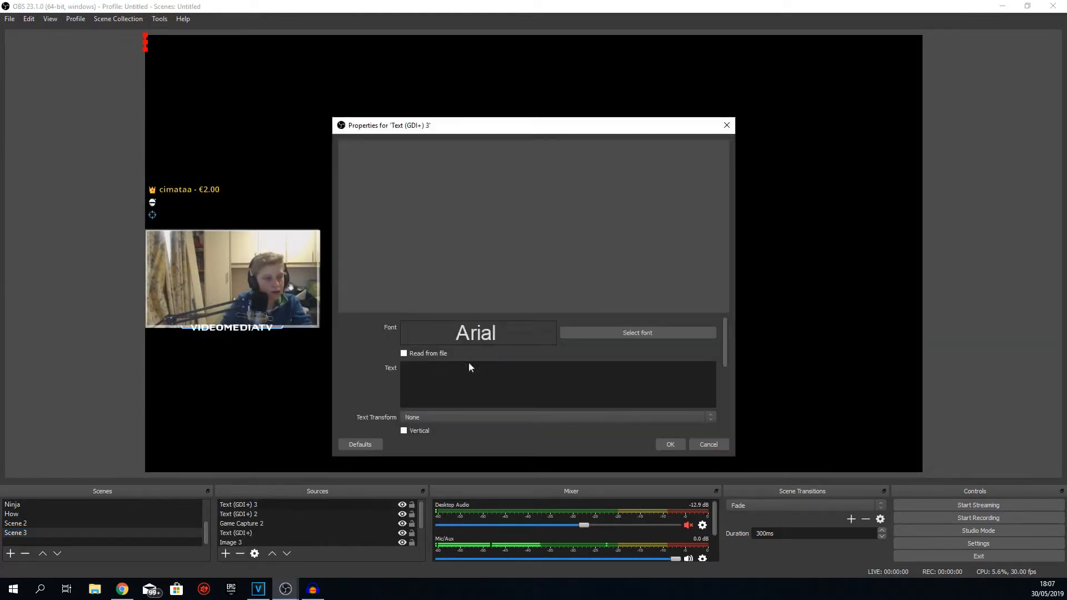
# Make the new text source read from most_recent_cheerer.txt in the Streamlabaels folder
pyautogui.click(423, 353)
pyautogui.click(692, 312)
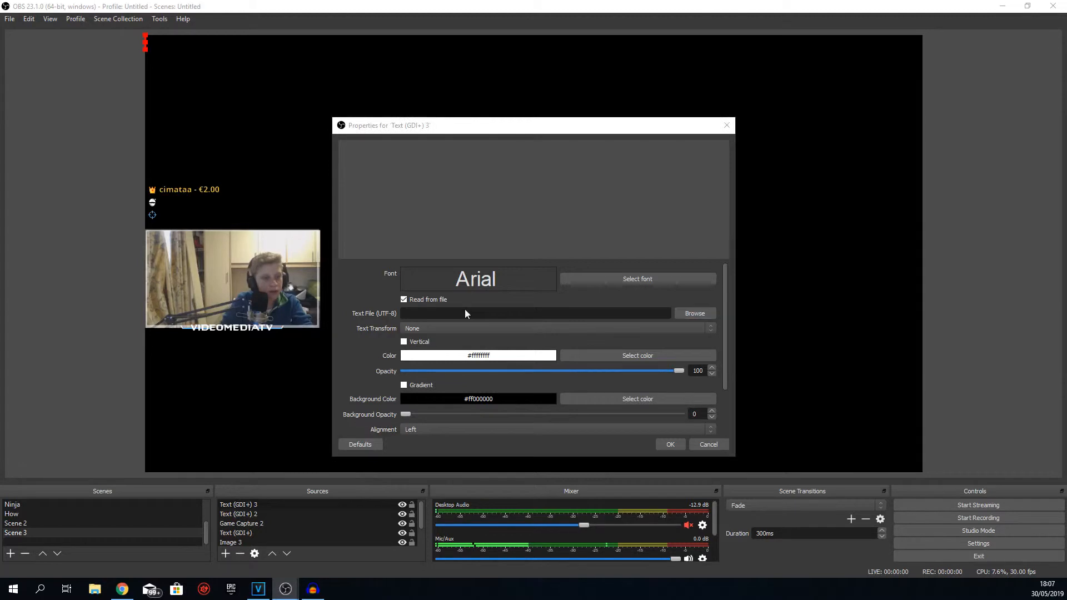
pyautogui.scroll(-8, 517, 278)
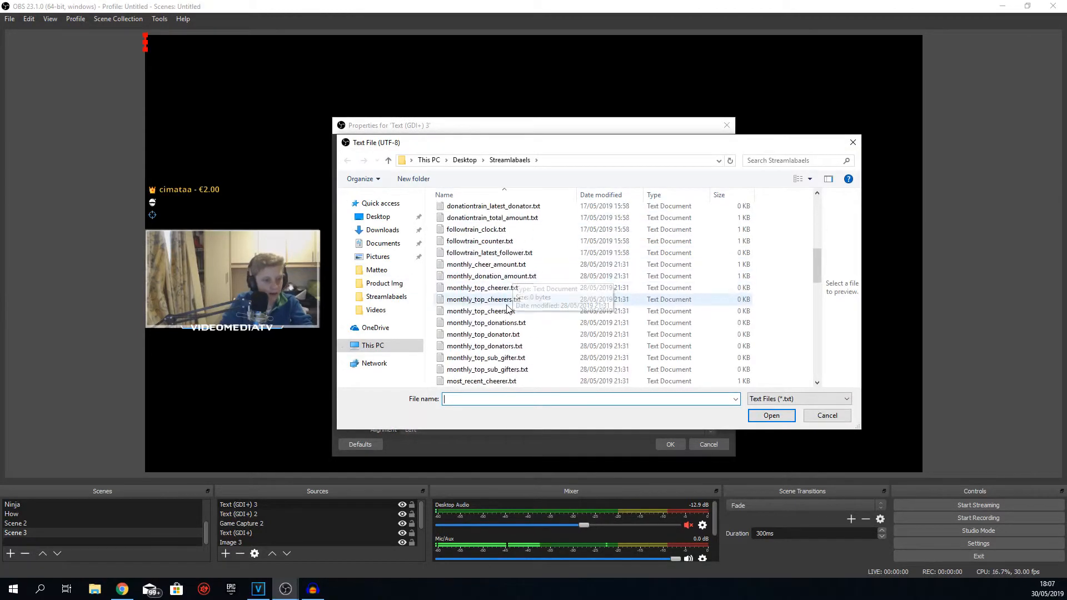
pyautogui.scroll(-2, 509, 359)
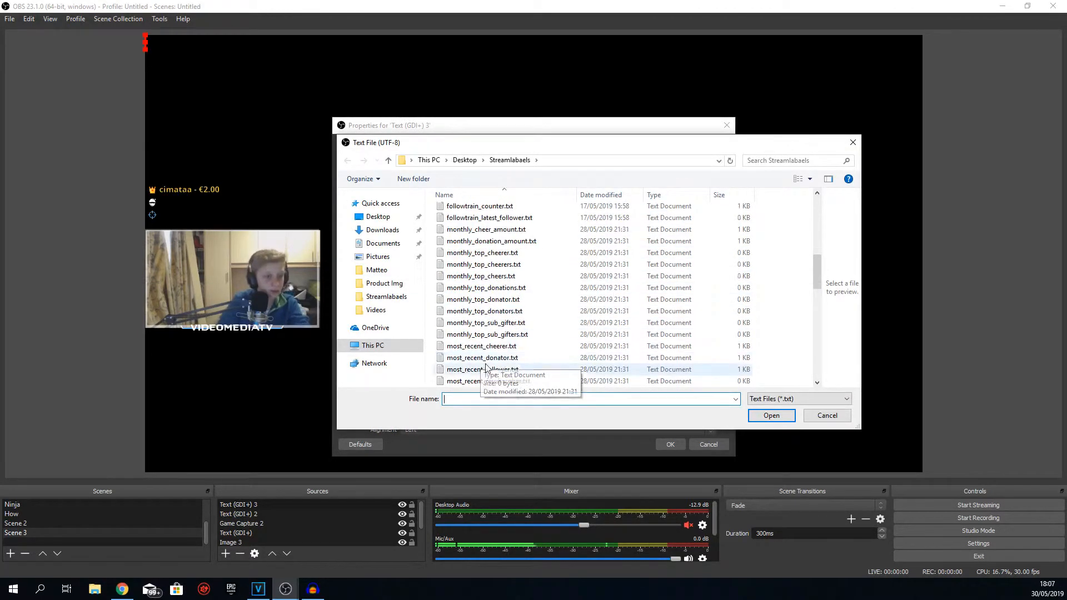
pyautogui.doubleClick(503, 311)
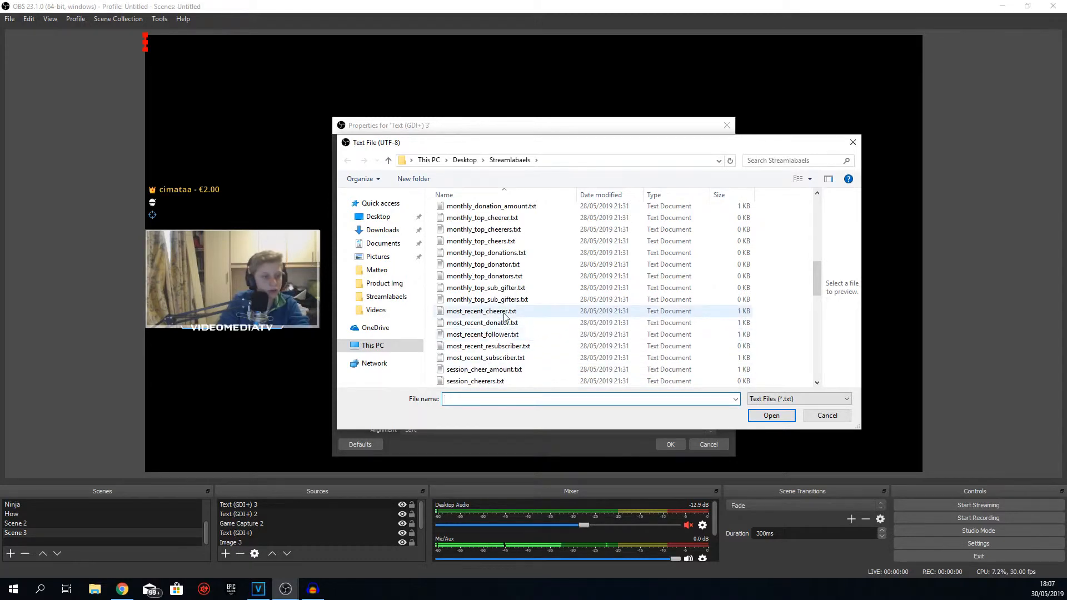
# Set the recent cheerer label's font to Open Sans Bold
pyautogui.click(669, 272)
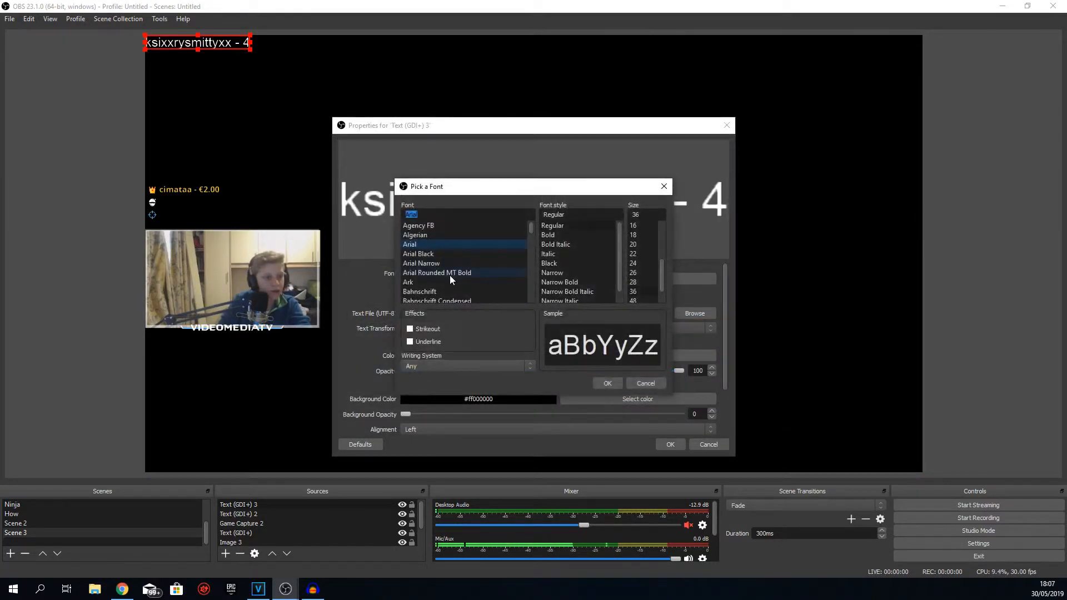
pyautogui.scroll(-3, 449, 276)
pyautogui.write('open')
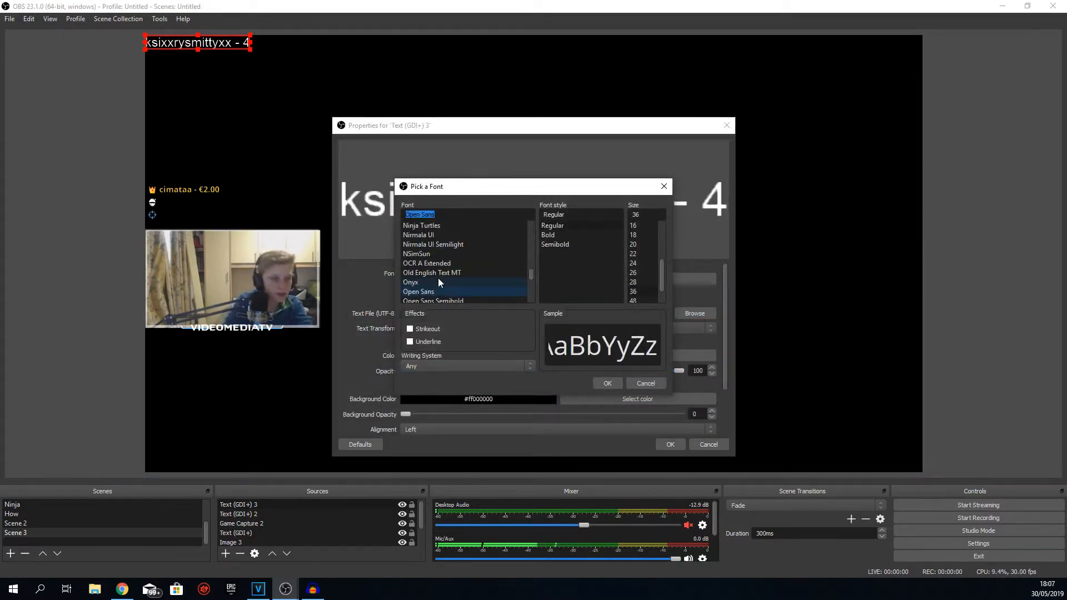
pyautogui.click(595, 235)
pyautogui.click(607, 382)
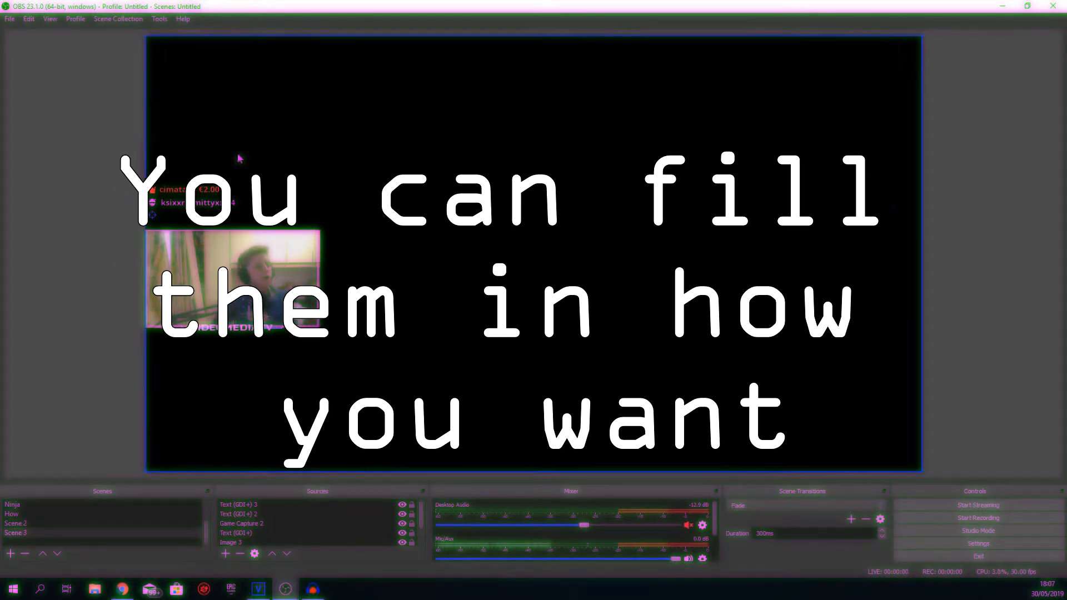
# Add another Text (GDI+) source and make it read from total_follower_count.txt in the Streamlabaels folder
pyautogui.click(225, 554)
pyautogui.click(262, 489)
pyautogui.press('Return')
pyautogui.click(403, 298)
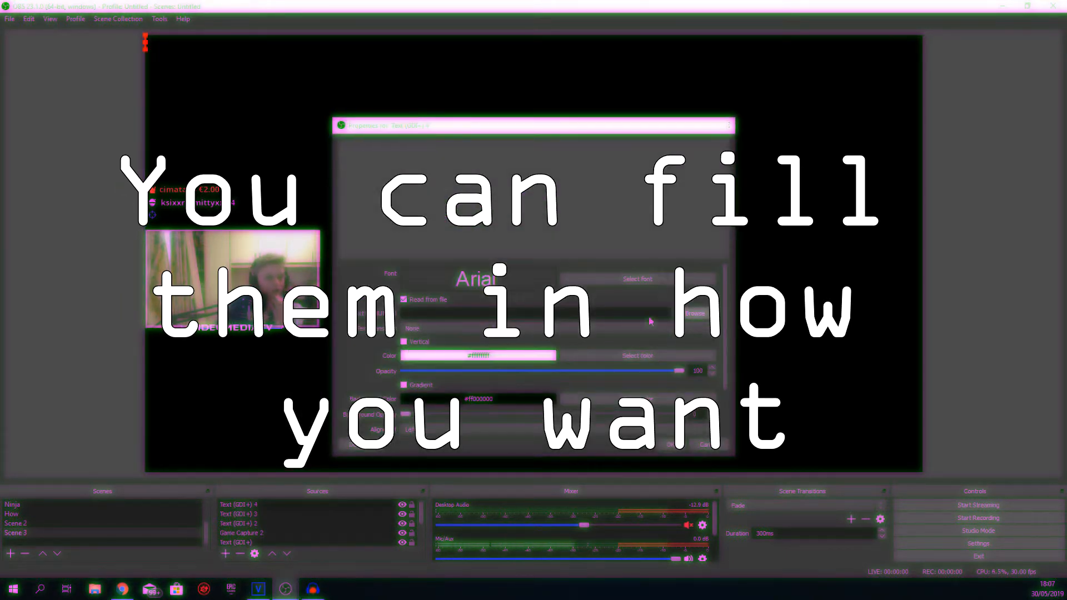
pyautogui.click(696, 315)
pyautogui.scroll(-20, 514, 333)
pyautogui.scroll(-2, 507, 347)
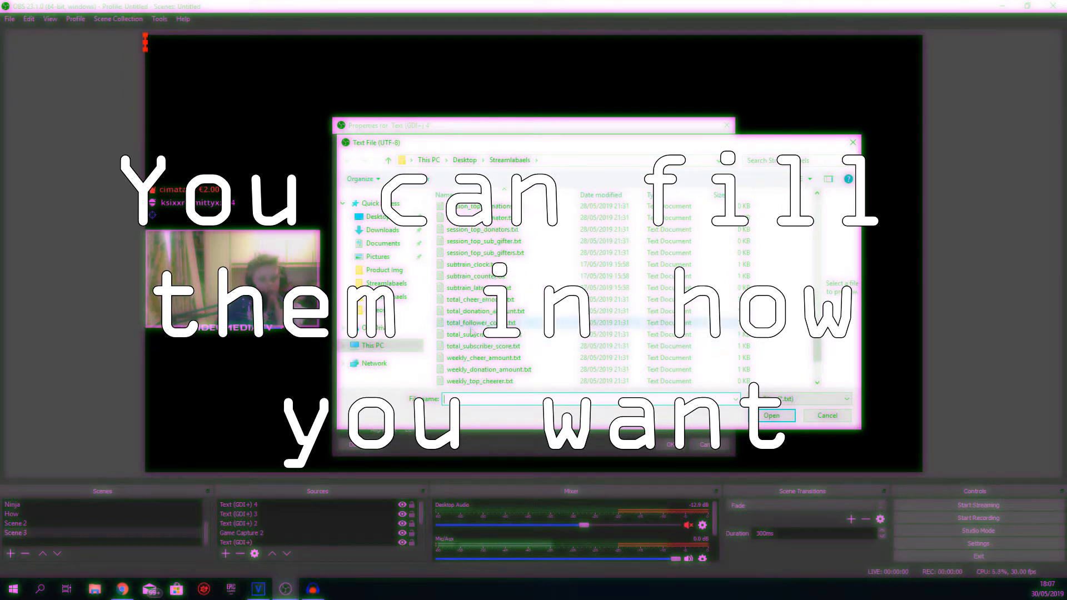
pyautogui.doubleClick(505, 322)
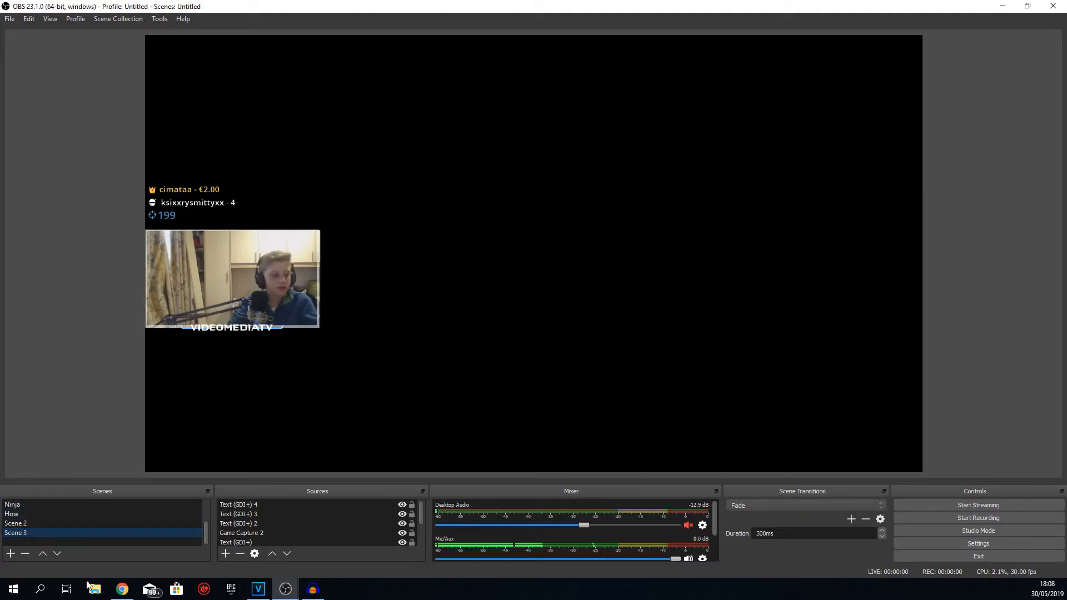
# Switch to Chrome and open the Alert Box from the Streamlabs widget gallery
pyautogui.click(123, 589)
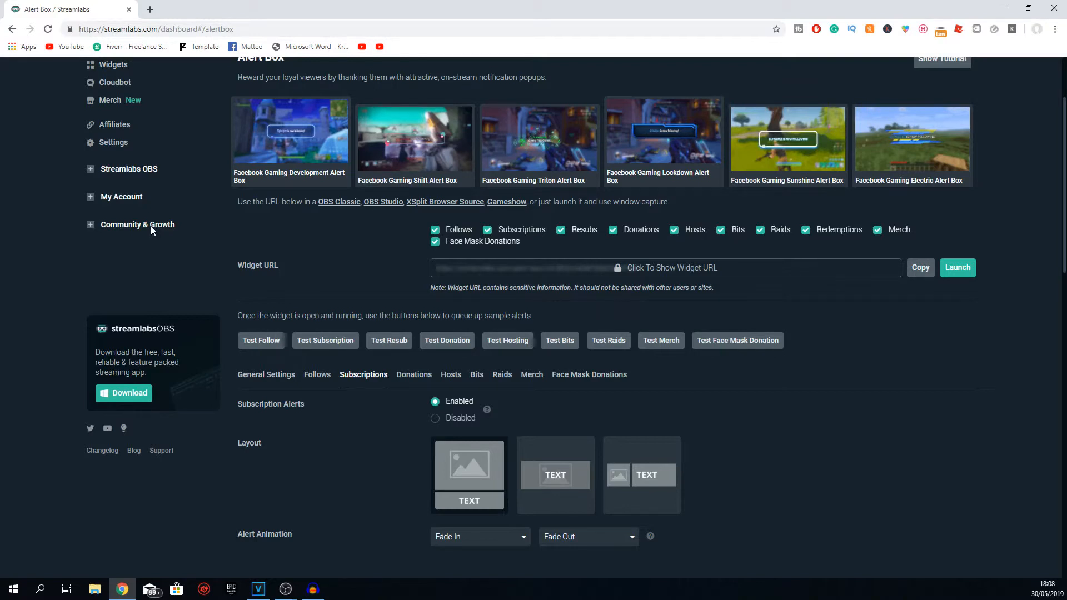
pyautogui.scroll(-5, 337, 428)
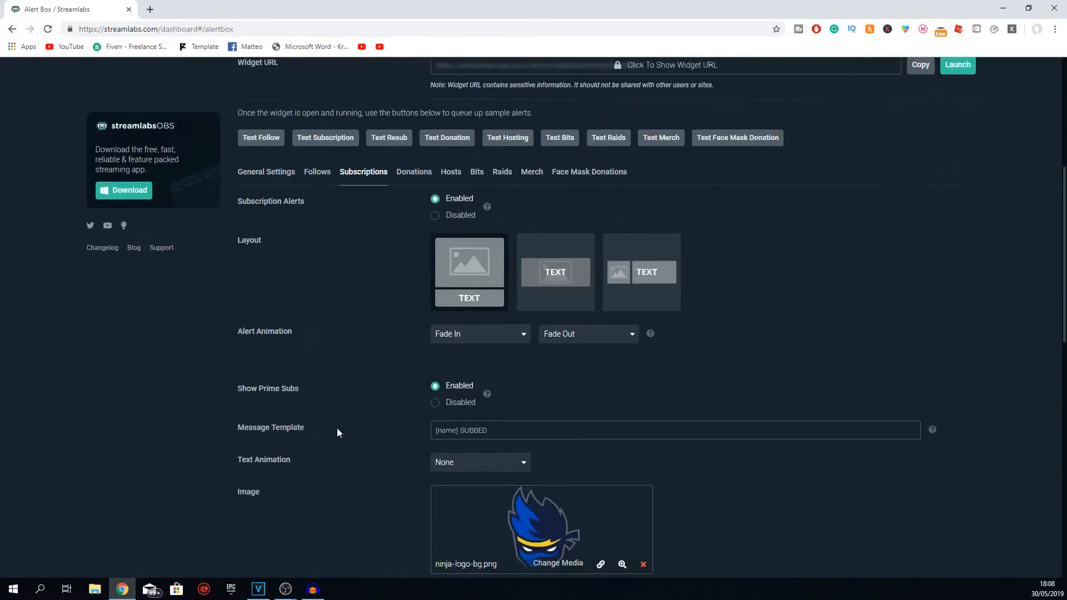
pyautogui.scroll(7, 337, 434)
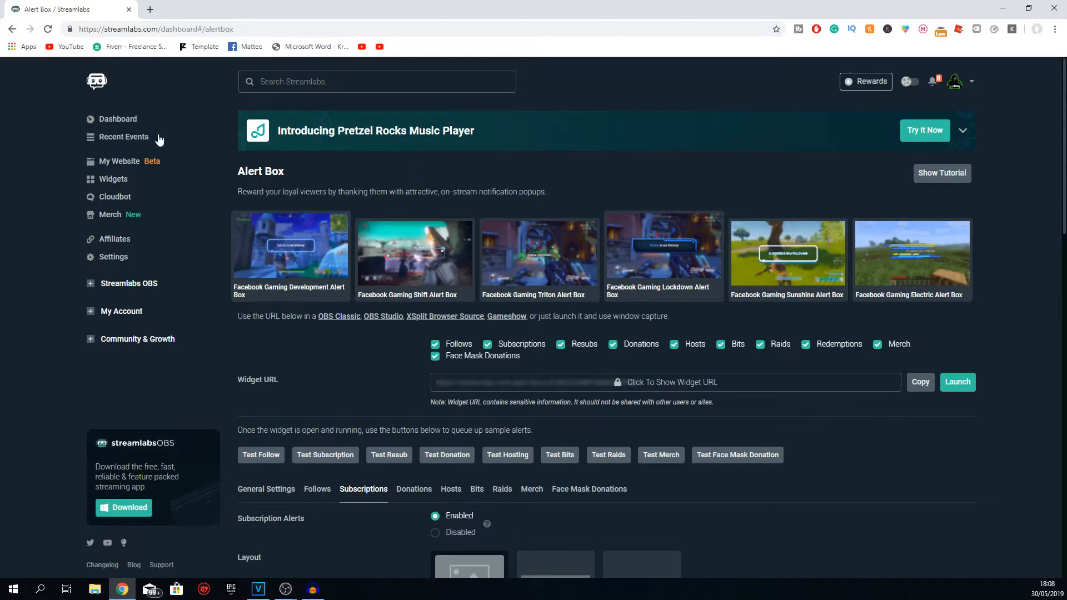
pyautogui.click(136, 179)
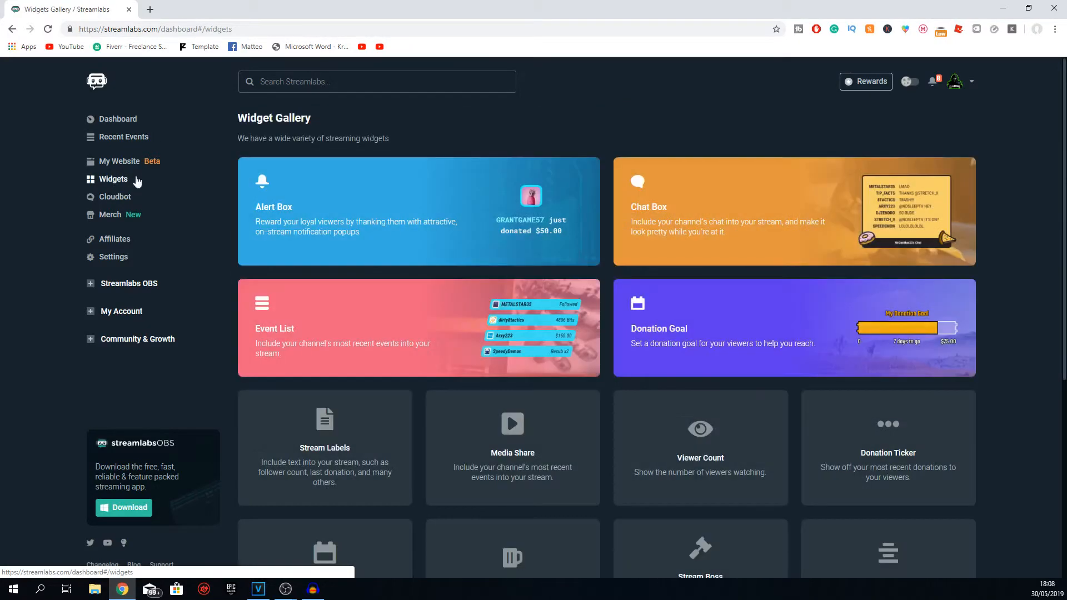
pyautogui.click(309, 208)
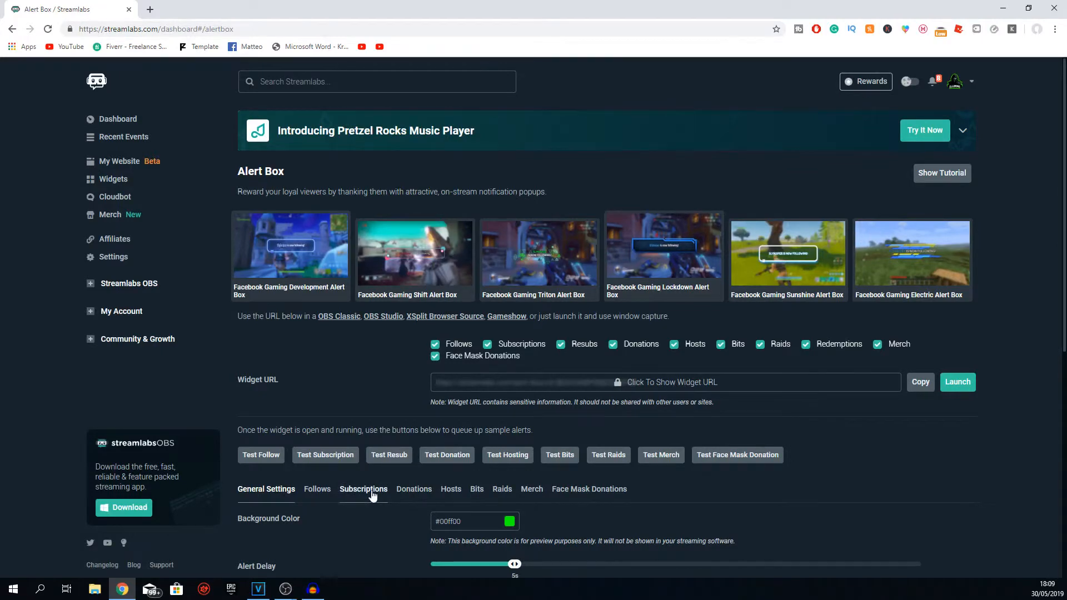
# Examine the Alert Box's subscription alert settings, including layout, animation, message template, image, sound, duration and custom HTML
pyautogui.scroll(-2, 371, 492)
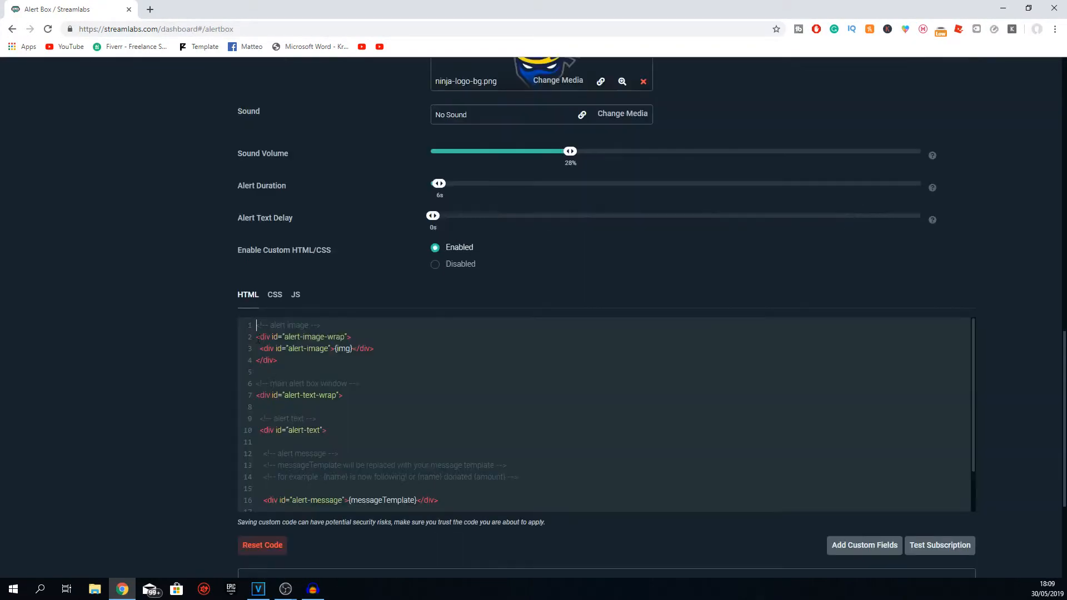
pyautogui.scroll(15, 348, 355)
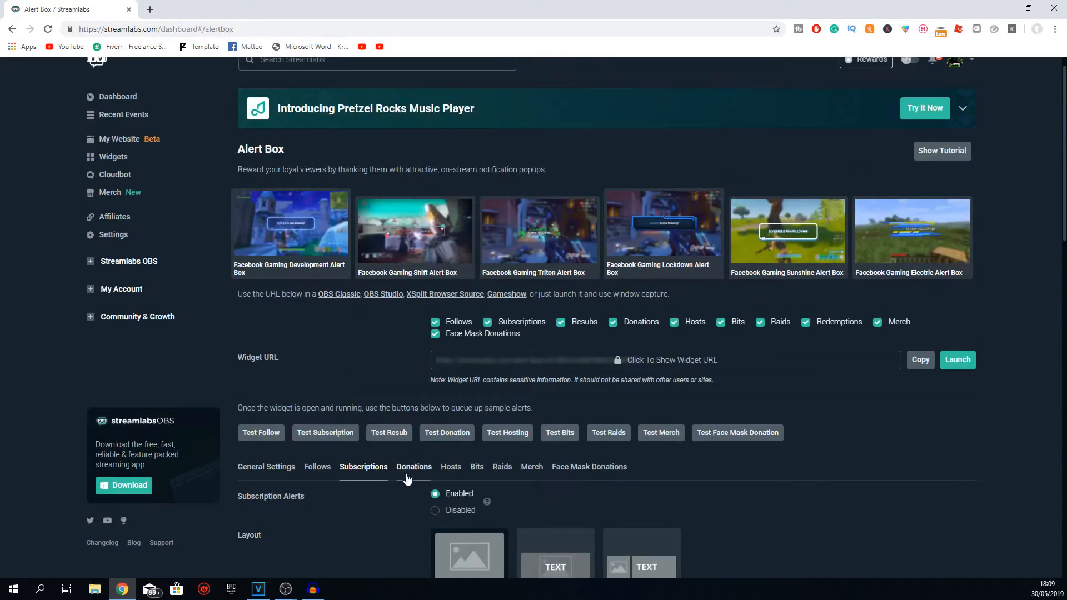
pyautogui.scroll(-10, 353, 445)
pyautogui.scroll(6, 311, 421)
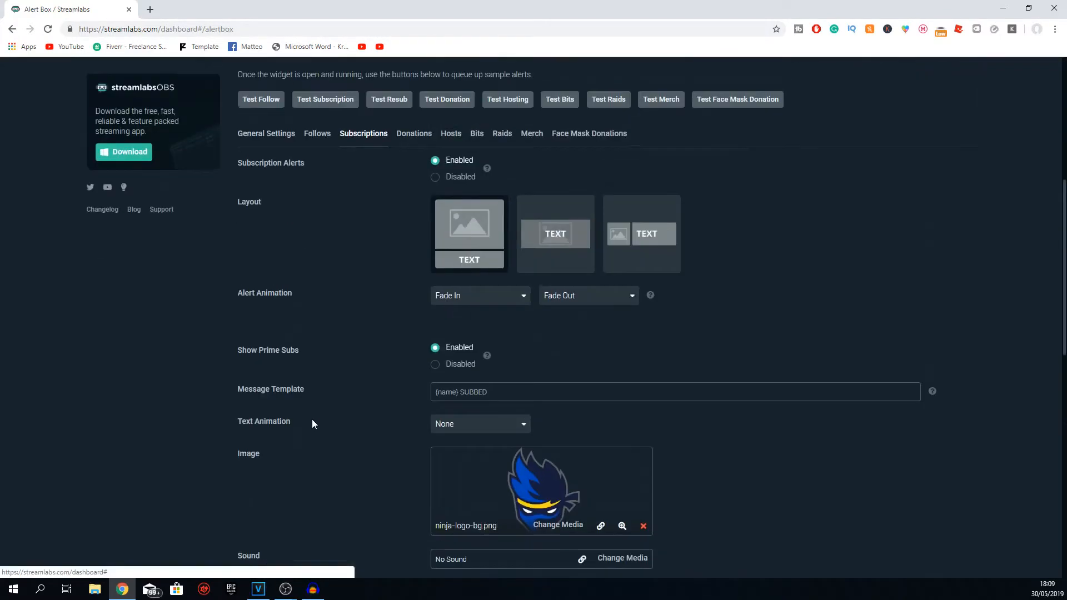
pyautogui.scroll(-4, 372, 405)
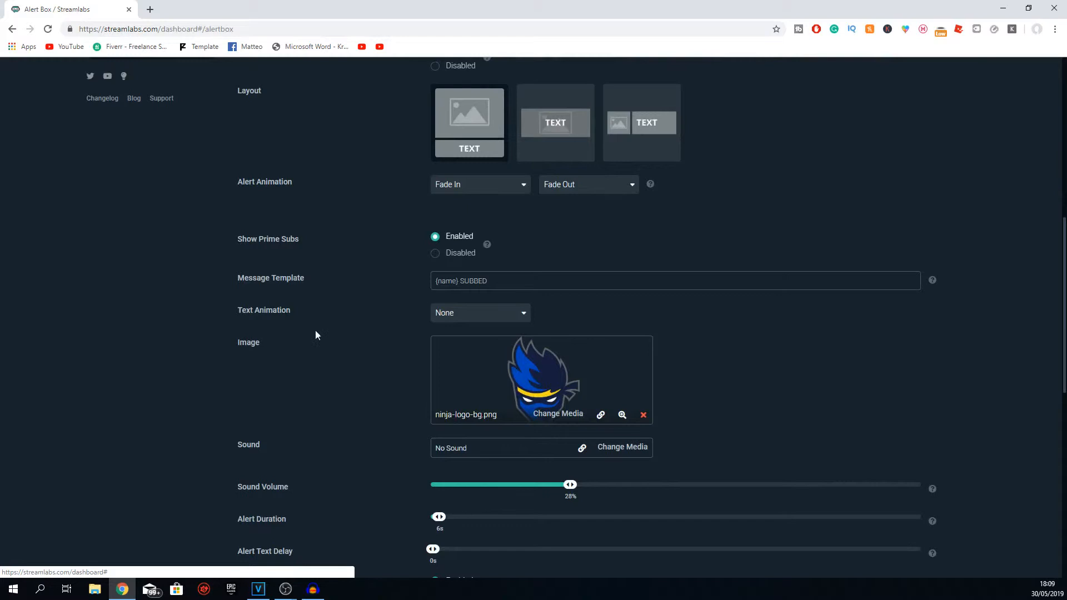
pyautogui.scroll(-3, 382, 305)
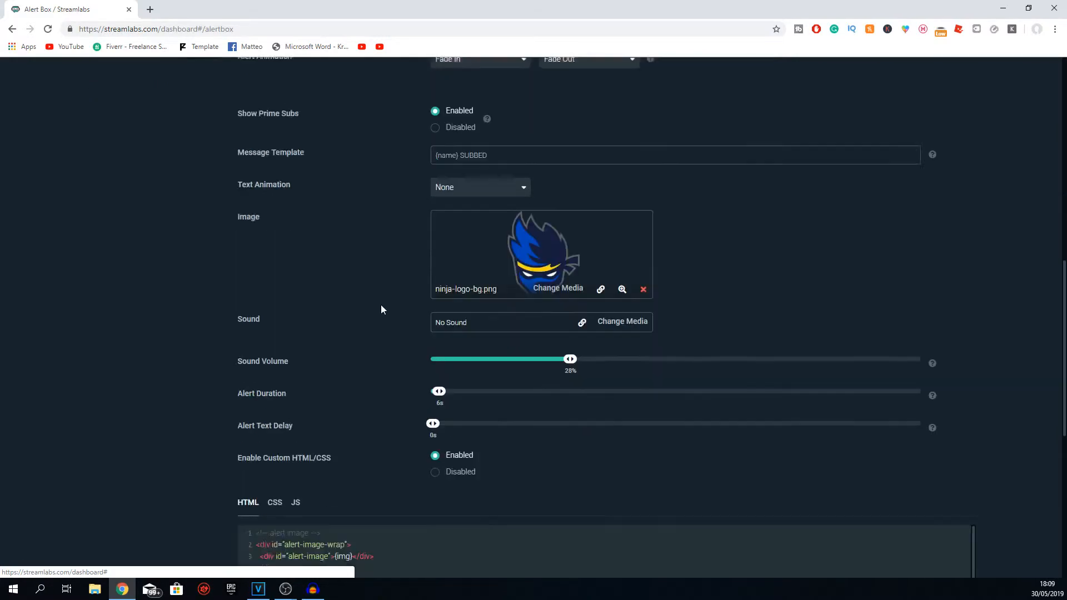
pyautogui.scroll(5, 378, 328)
pyautogui.scroll(2, 294, 358)
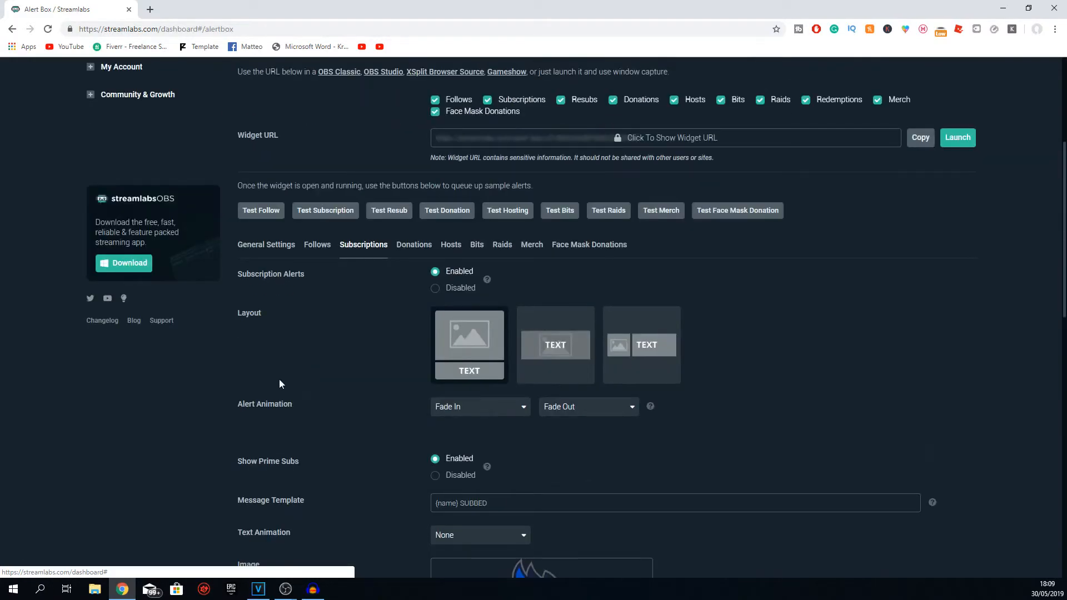
pyautogui.scroll(-3, 279, 380)
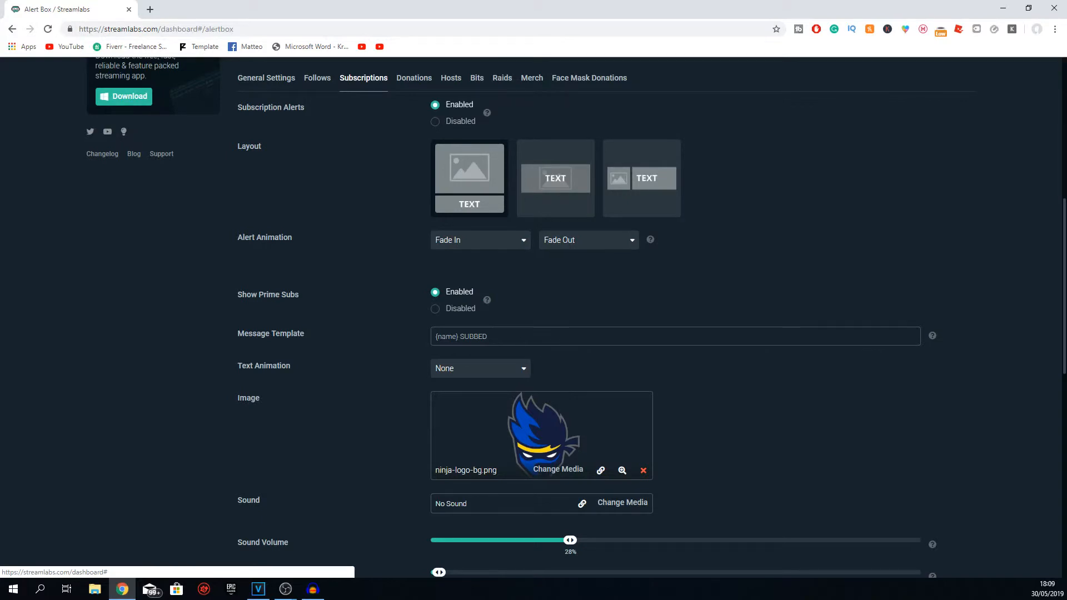
pyautogui.scroll(7, 248, 430)
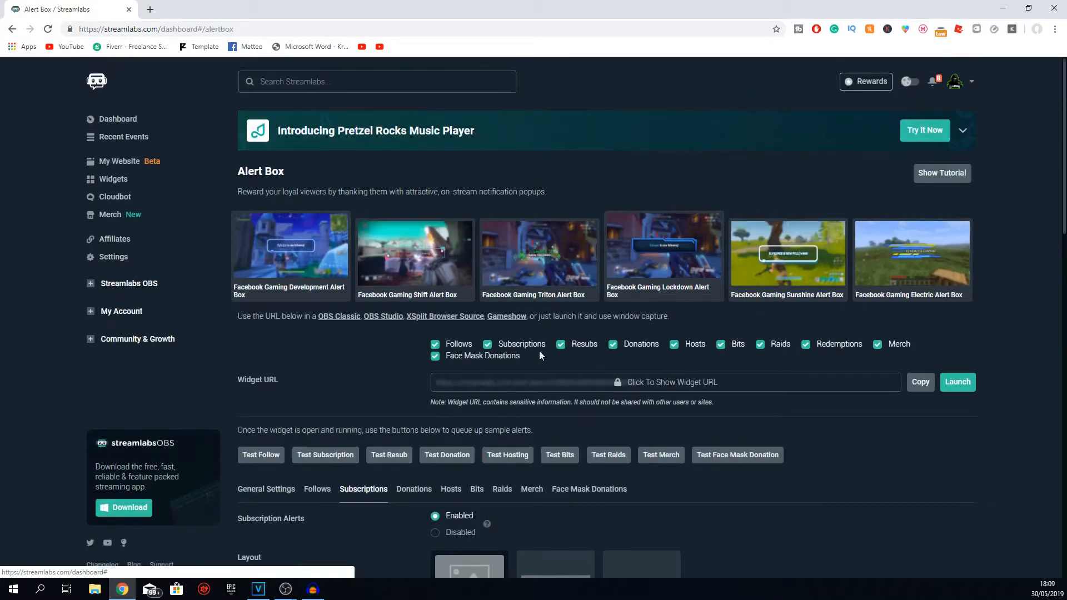
# Copy the Alert Box widget URL and switch back to the OBS window with Scene 3
pyautogui.click(916, 388)
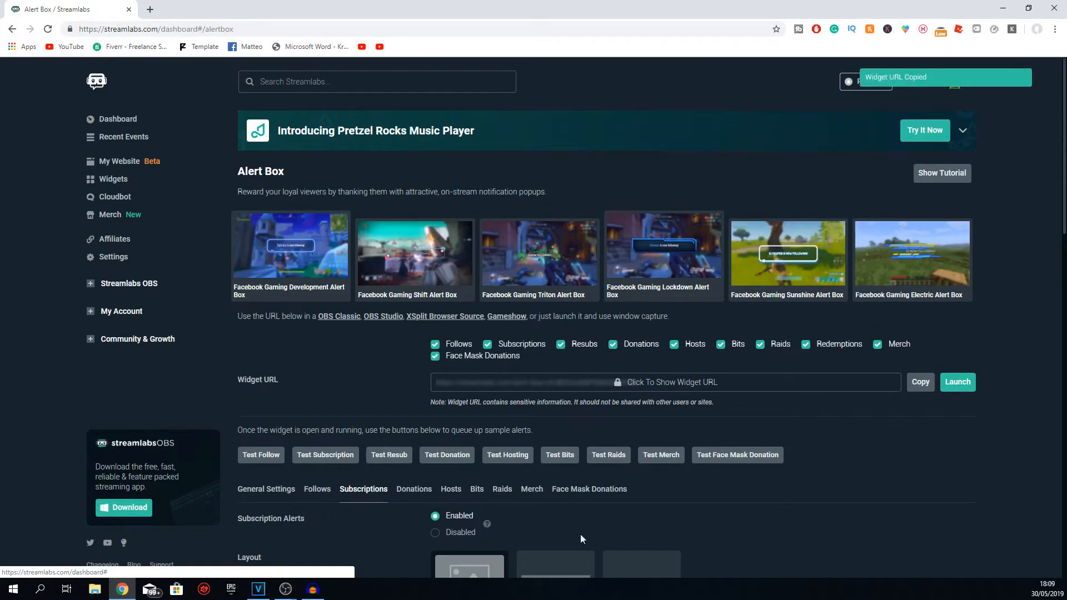
pyautogui.moveTo(285, 588)
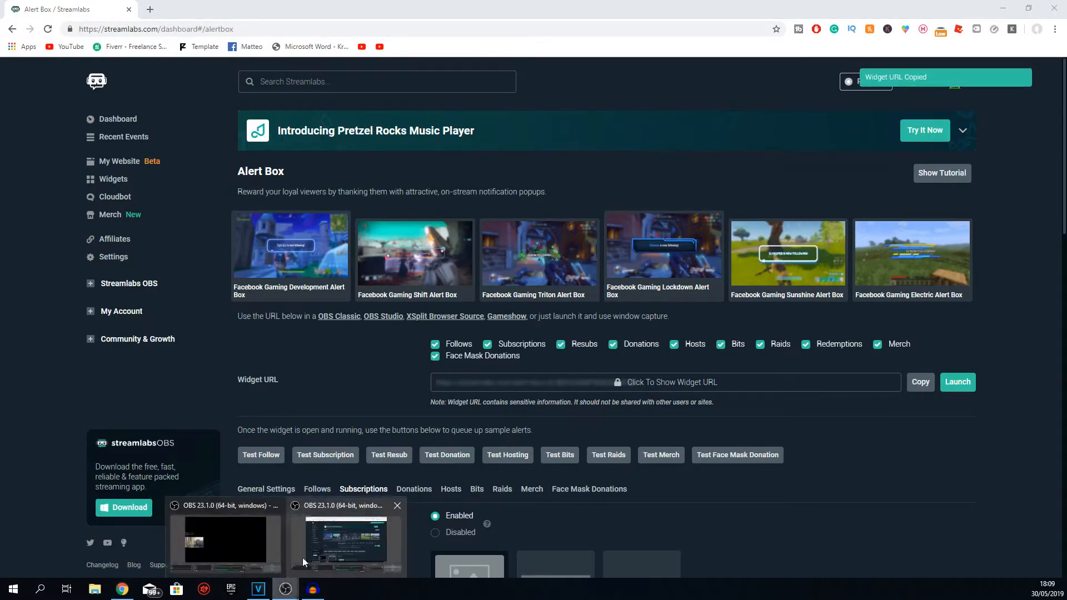
pyautogui.click(258, 537)
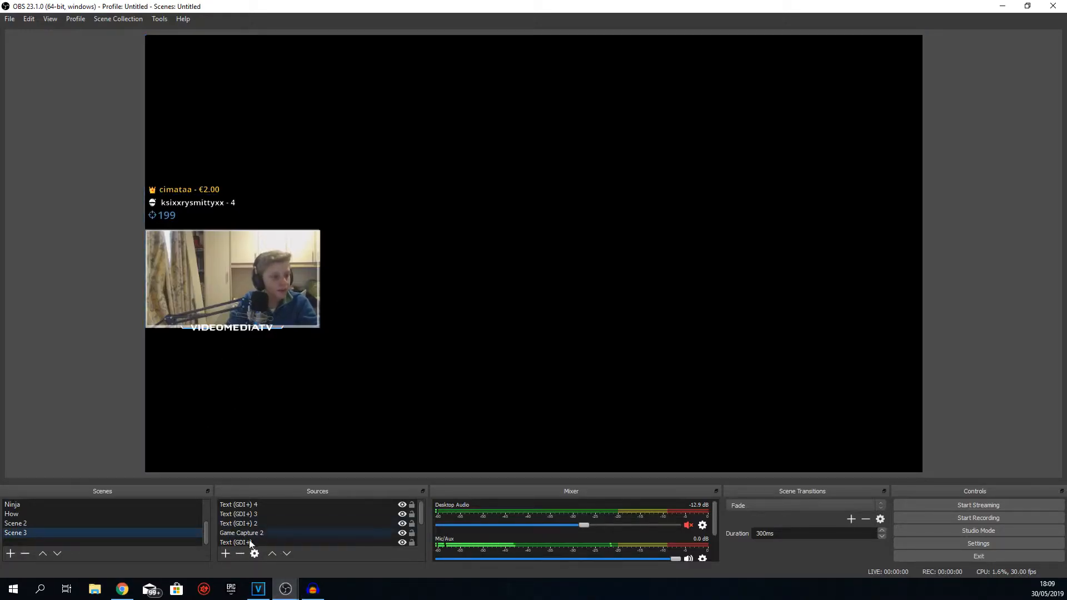
# Add a browser source to Scene 3, using the copied private Alert Box widget URL as both its name and its address
pyautogui.click(225, 553)
pyautogui.click(253, 434)
pyautogui.doubleClick(499, 285)
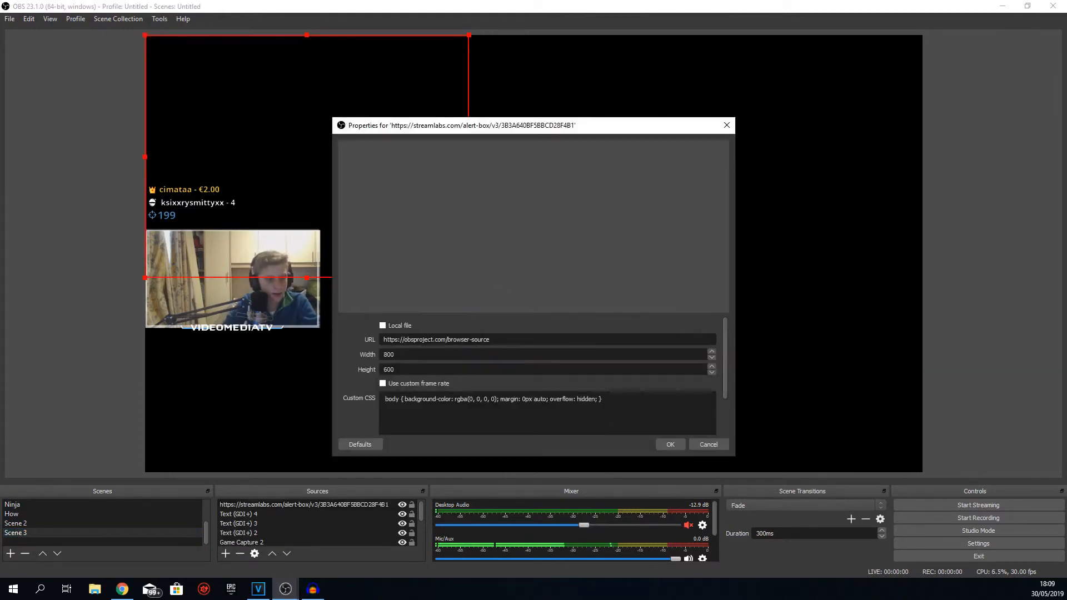
pyautogui.moveTo(510, 342); pyautogui.dragTo(71, 347)
pyautogui.hotkey('ctrl', 'v')
pyautogui.press('Return')
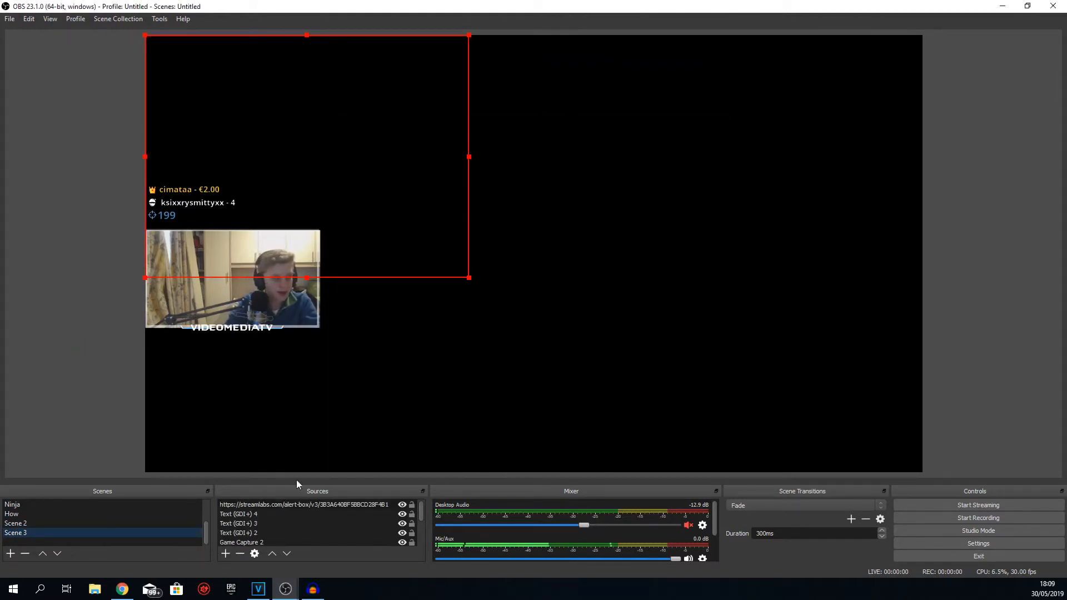
# Move the alert browser source to the canvas's lower-left corner and scale it down to about webcam width, just below the webcam
pyautogui.moveTo(350, 169); pyautogui.dragTo(346, 351)
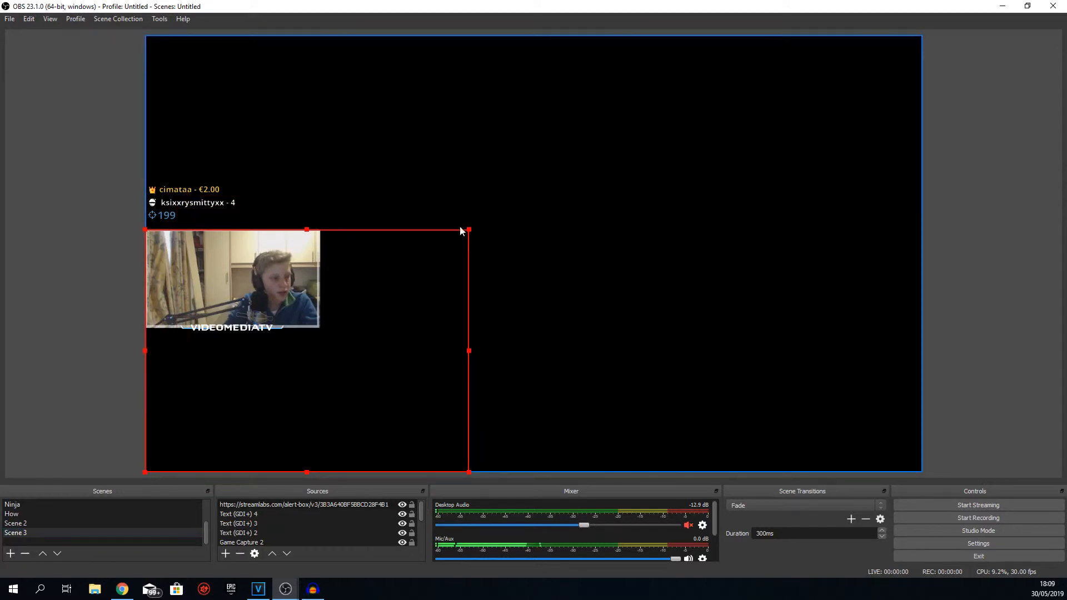
pyautogui.moveTo(470, 230); pyautogui.dragTo(323, 371)
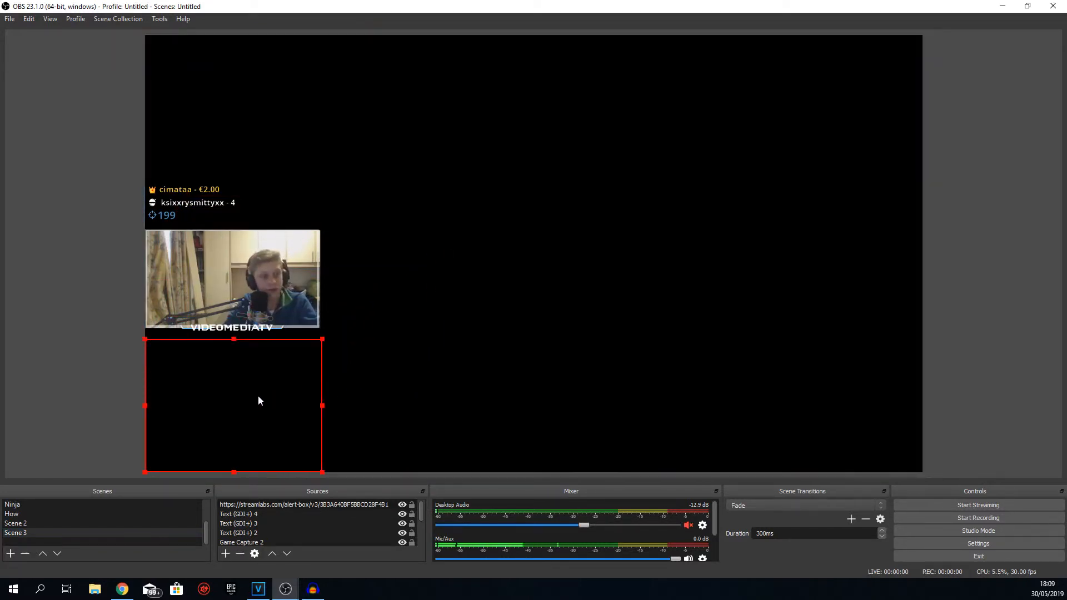
pyautogui.moveTo(260, 397); pyautogui.dragTo(261, 393)
pyautogui.click(112, 396)
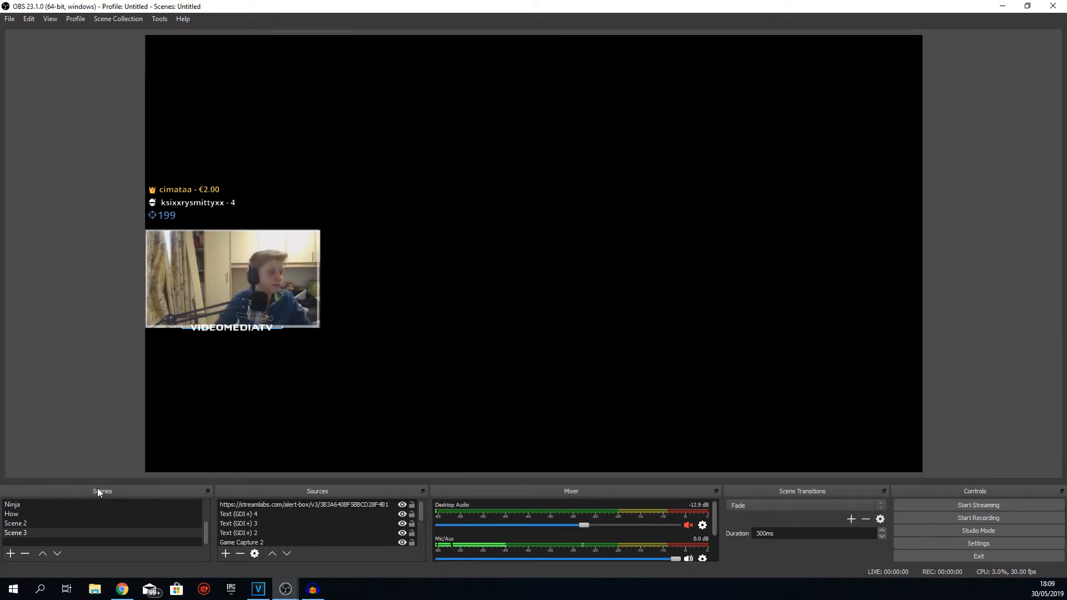
# Send a test subscription alert from the Streamlabs Alert Box page and check how it displays in OBS
pyautogui.click(122, 589)
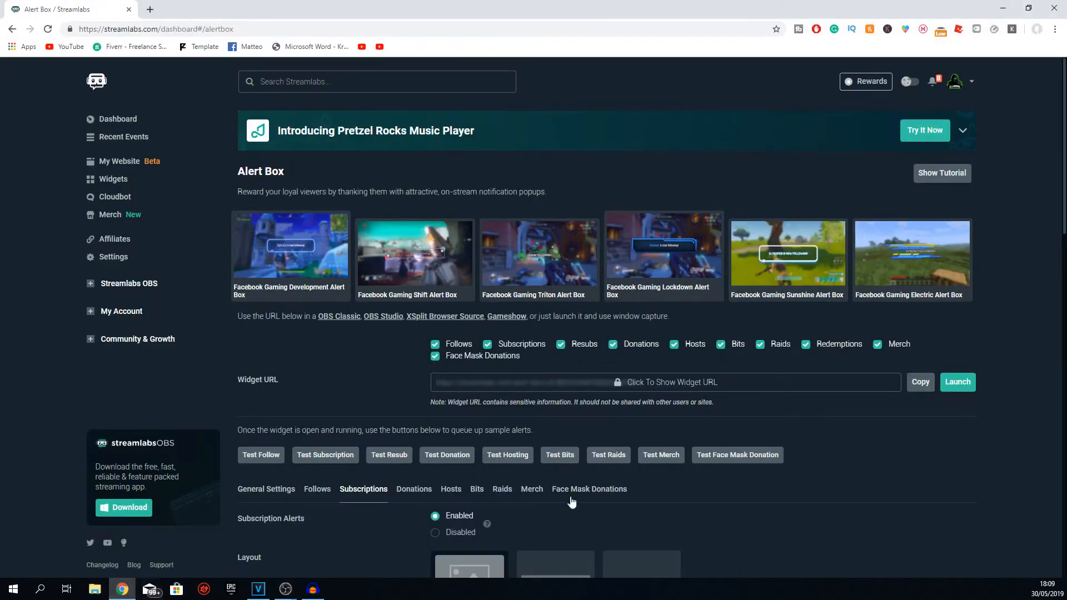
pyautogui.scroll(-4, 515, 439)
pyautogui.click(332, 238)
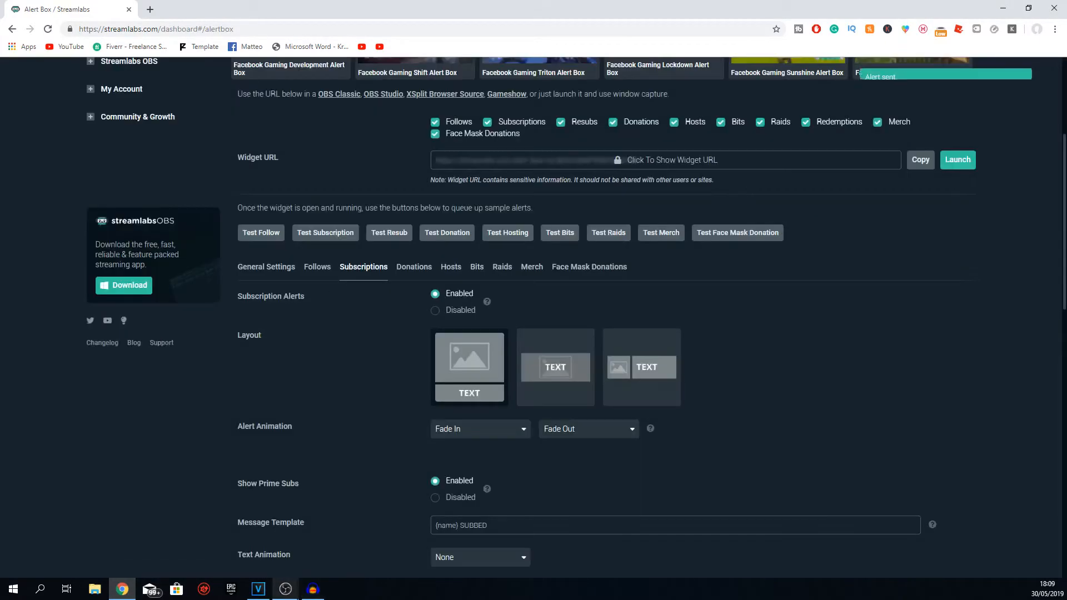
pyautogui.moveTo(285, 588)
pyautogui.click(257, 540)
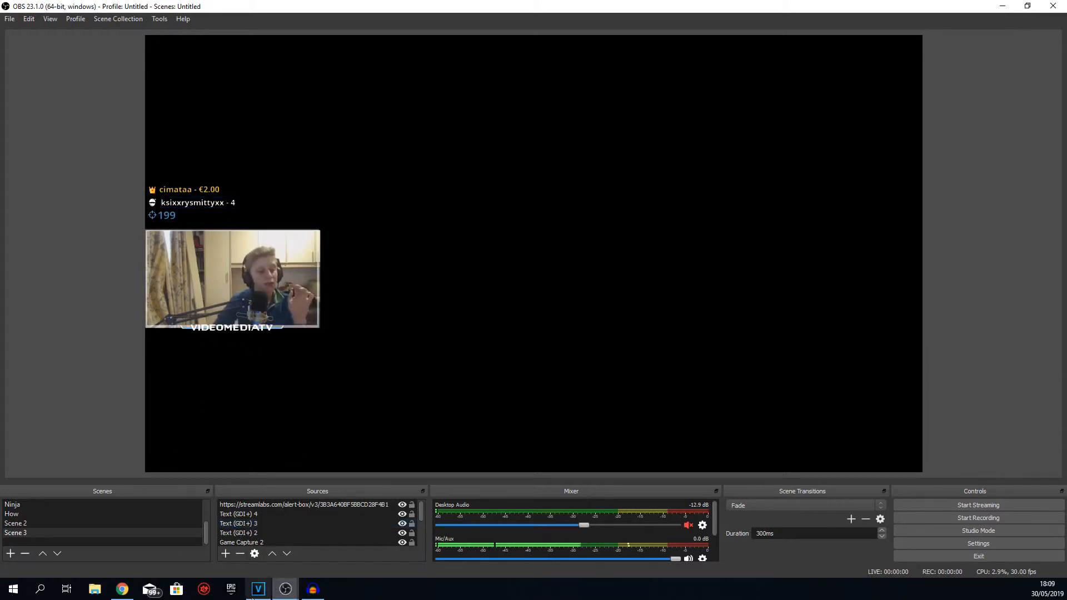
# Return to the Alert Box page and examine the subscription alert's image, sound, duration and custom HTML settings
pyautogui.click(123, 589)
pyautogui.scroll(-9, 311, 484)
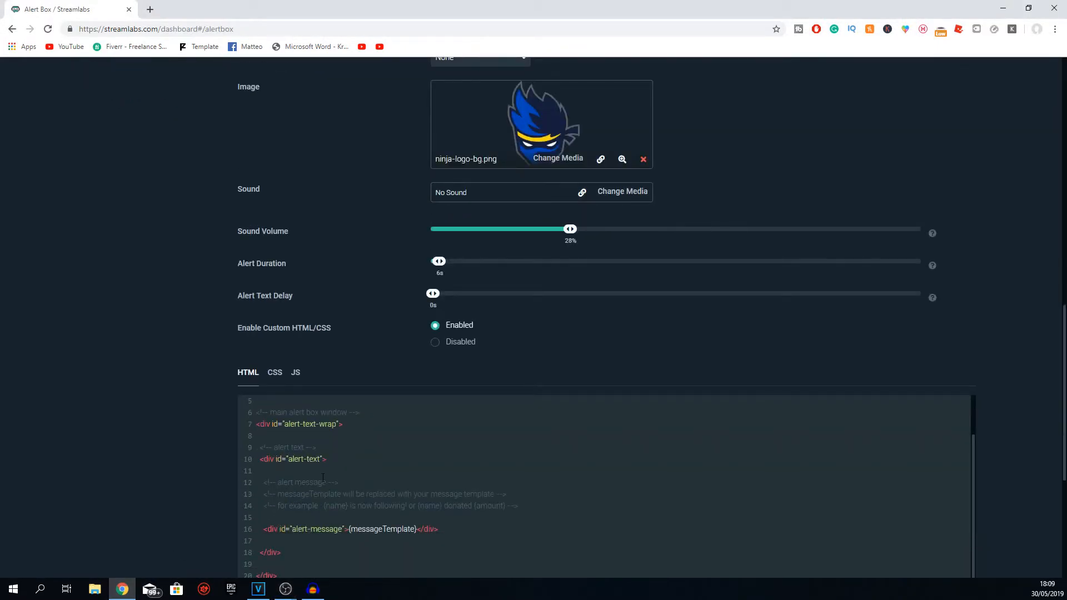
pyautogui.scroll(5, 467, 500)
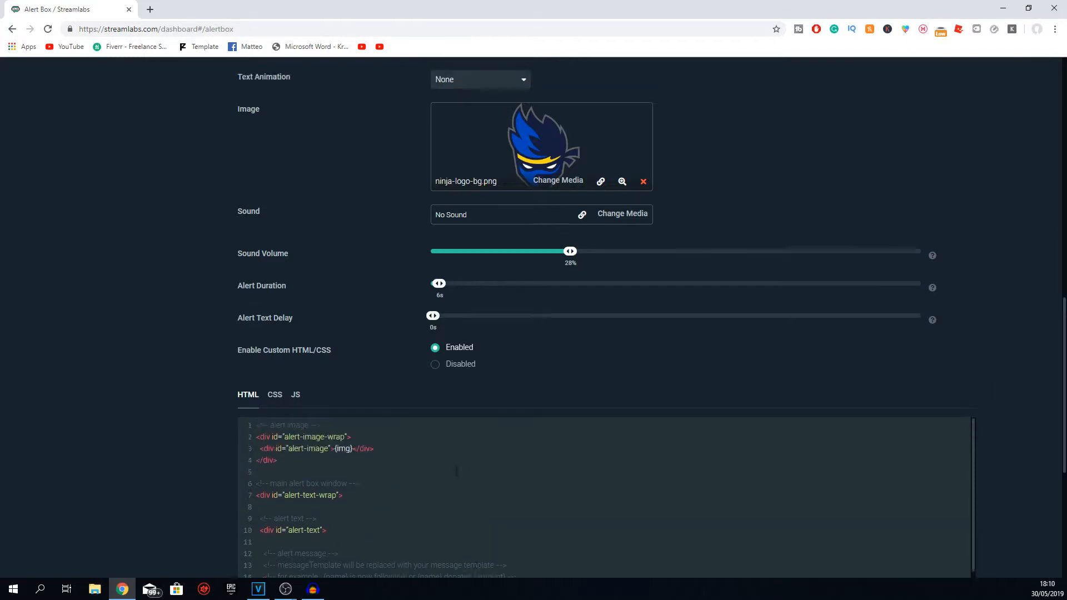
pyautogui.scroll(-10, 95, 453)
pyautogui.scroll(6, 116, 428)
pyautogui.scroll(5, 121, 429)
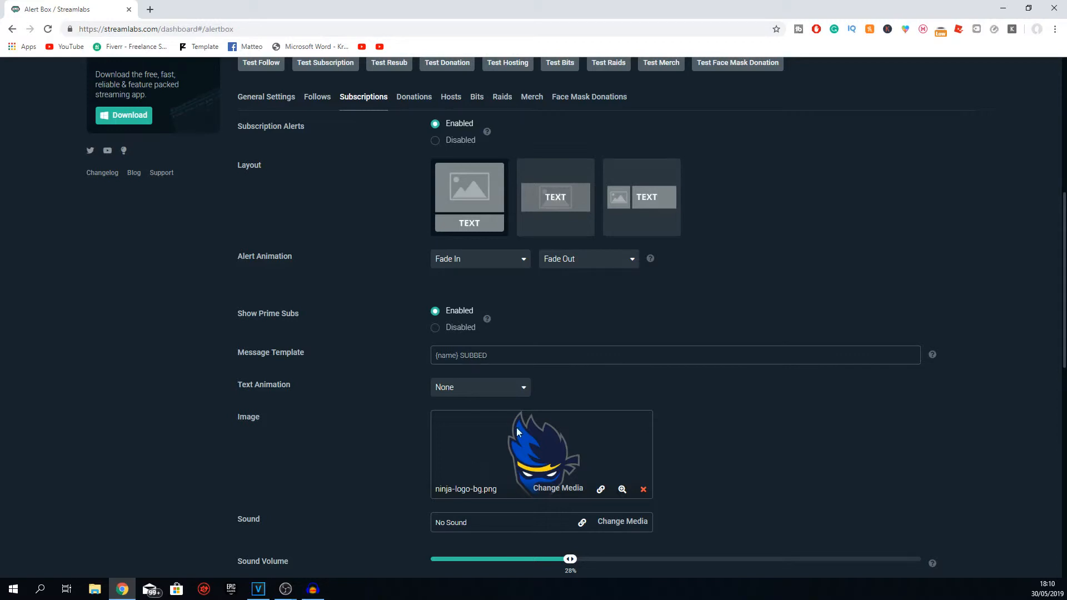
pyautogui.scroll(-5, 506, 436)
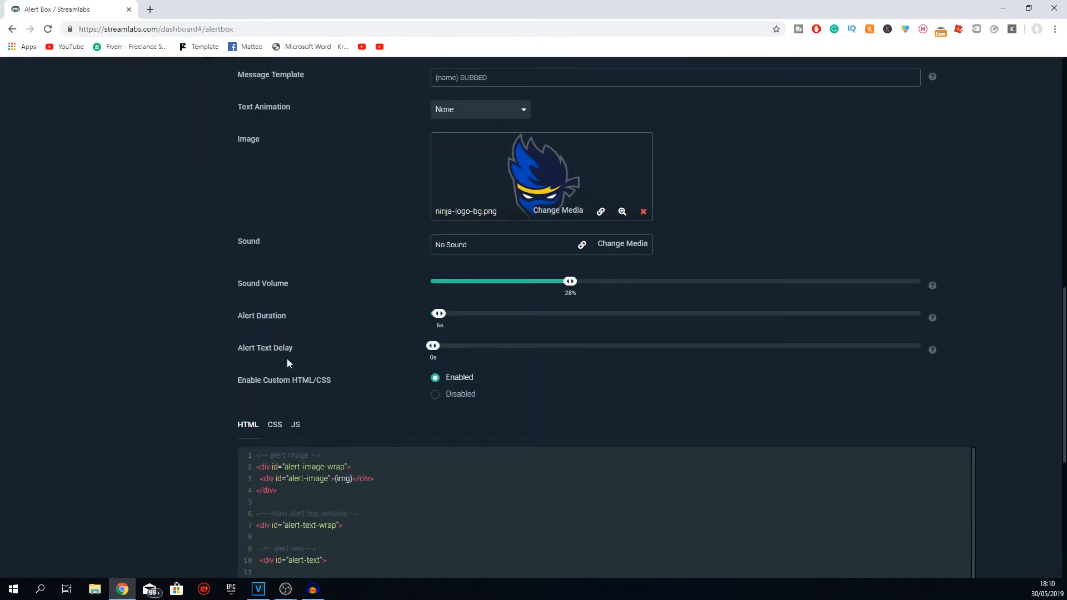
pyautogui.scroll(-2, 370, 344)
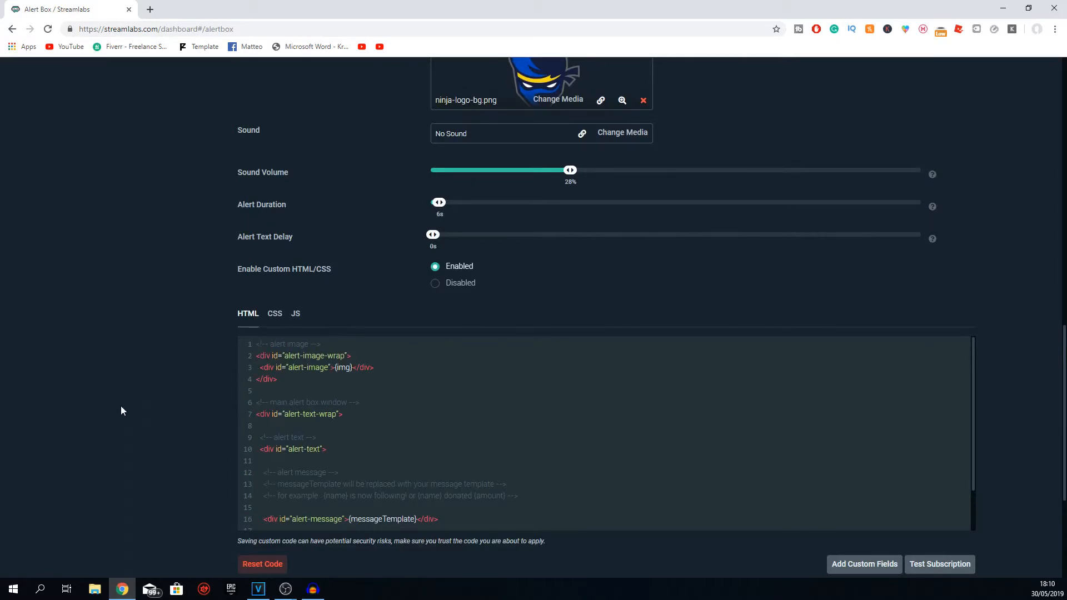
pyautogui.scroll(-4, 105, 393)
pyautogui.scroll(4, 183, 313)
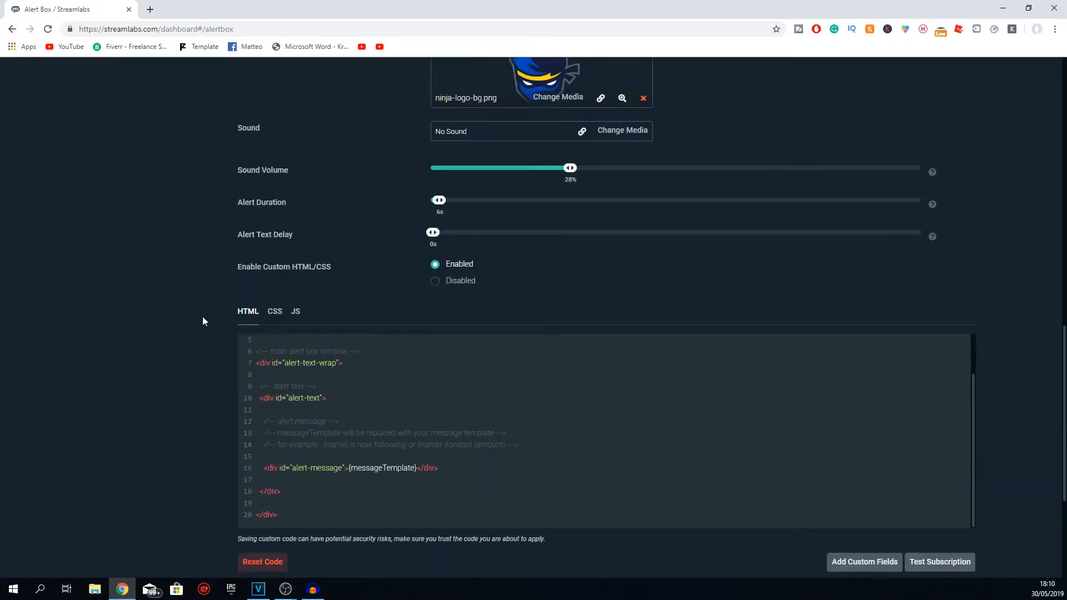
pyautogui.scroll(-1, 322, 457)
pyautogui.scroll(1, 322, 457)
pyautogui.scroll(-1, 322, 456)
# Reset the subscription alert's custom HTML to its default code and save the Alert Box settings
pyautogui.click(266, 565)
pyautogui.click(273, 314)
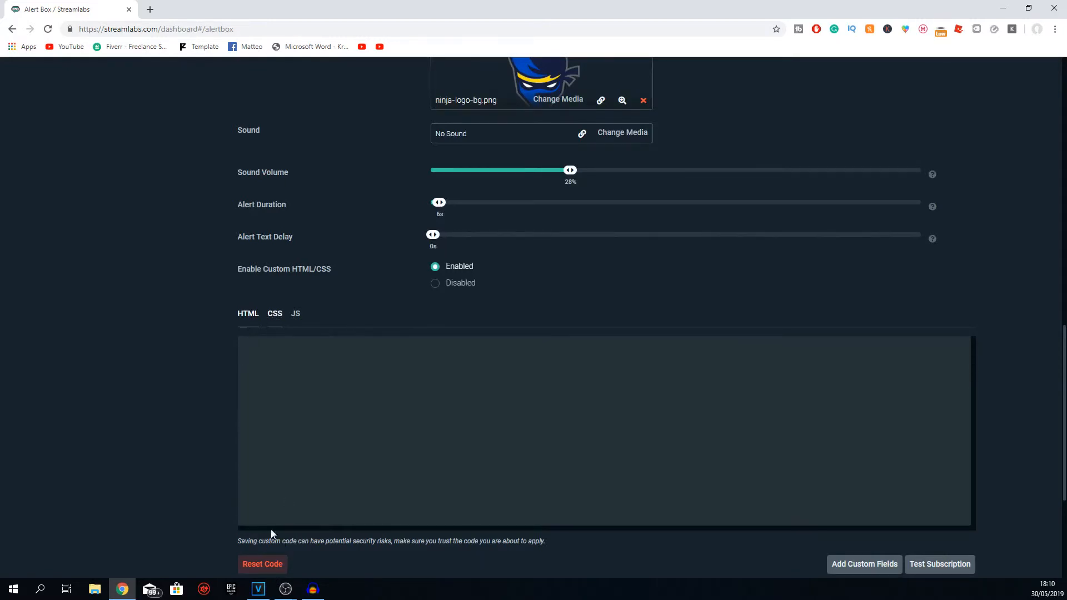
pyautogui.click(259, 564)
pyautogui.scroll(-4, 60, 477)
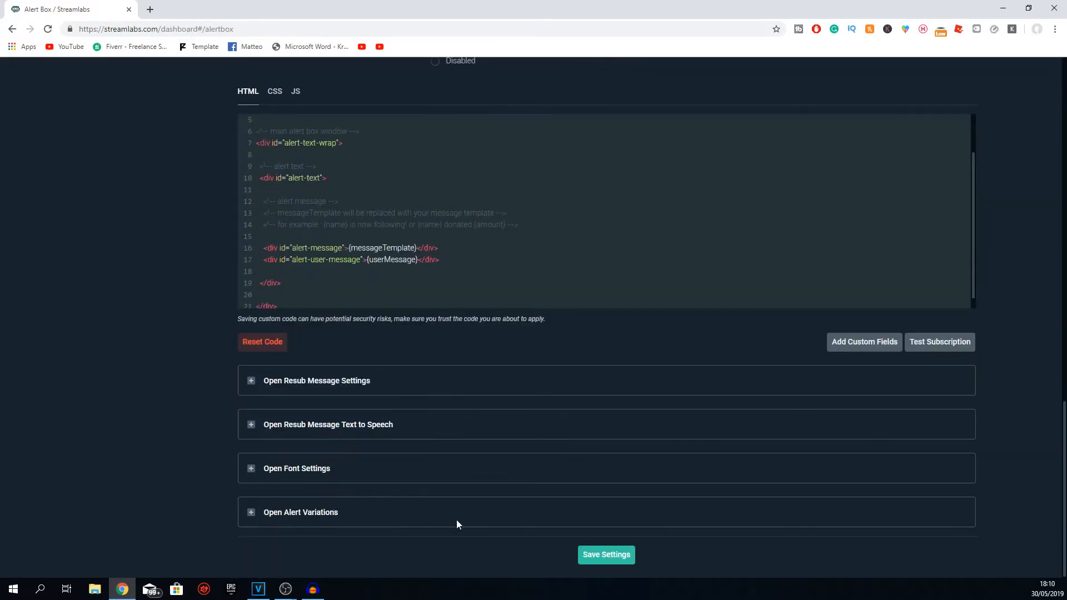
pyautogui.click(609, 556)
# Send another test subscription alert and preview it below the webcam in OBS
pyautogui.scroll(18, 175, 486)
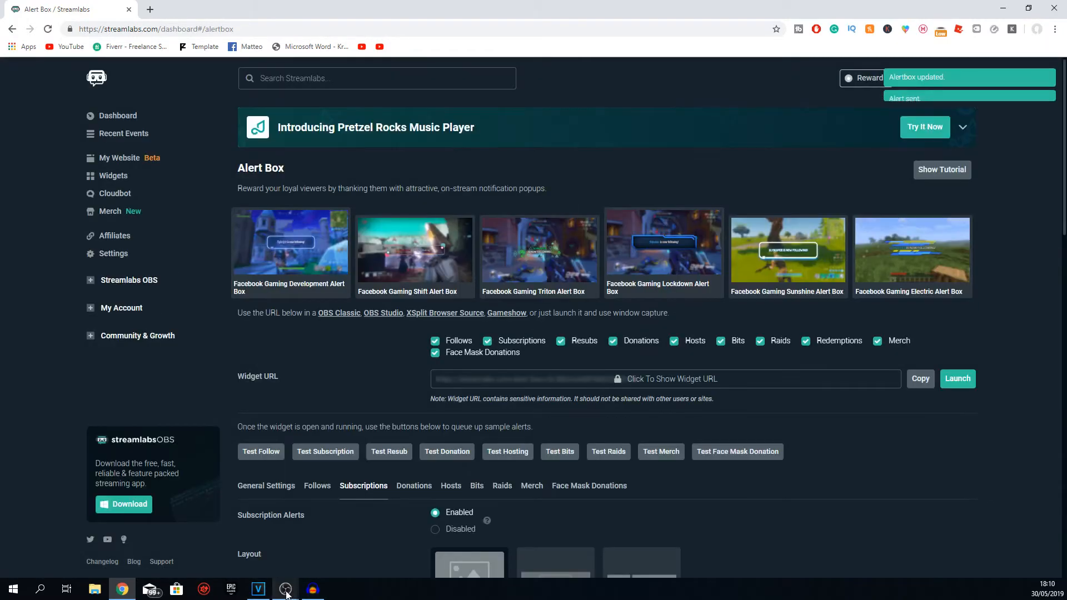
pyautogui.moveTo(285, 589)
pyautogui.click(289, 552)
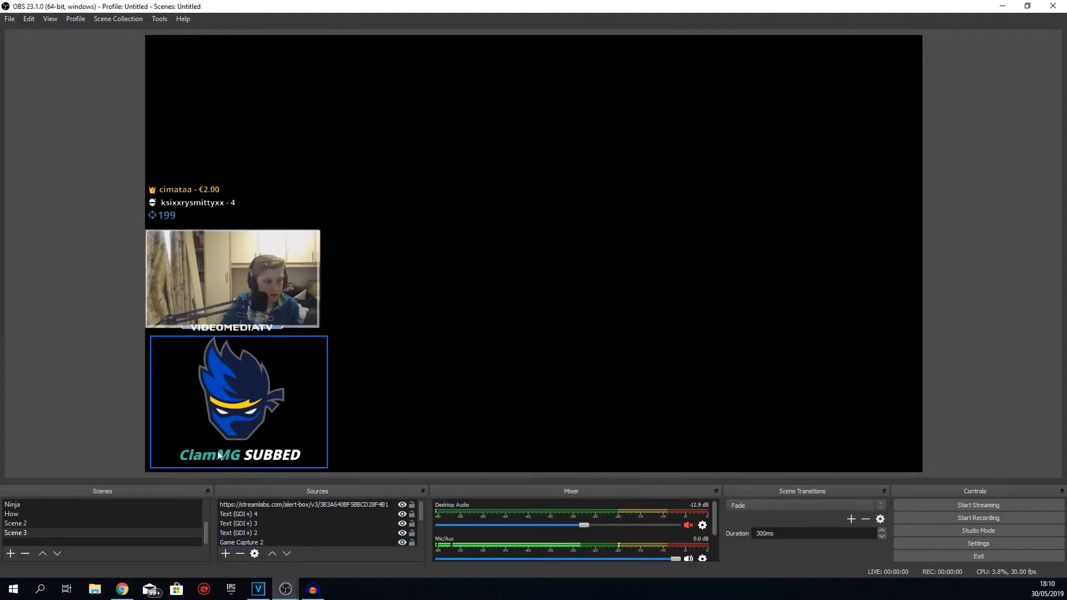
# Return to the Alert Box page, reset the subscription alert's custom CSS code and save the settings
pyautogui.click(122, 589)
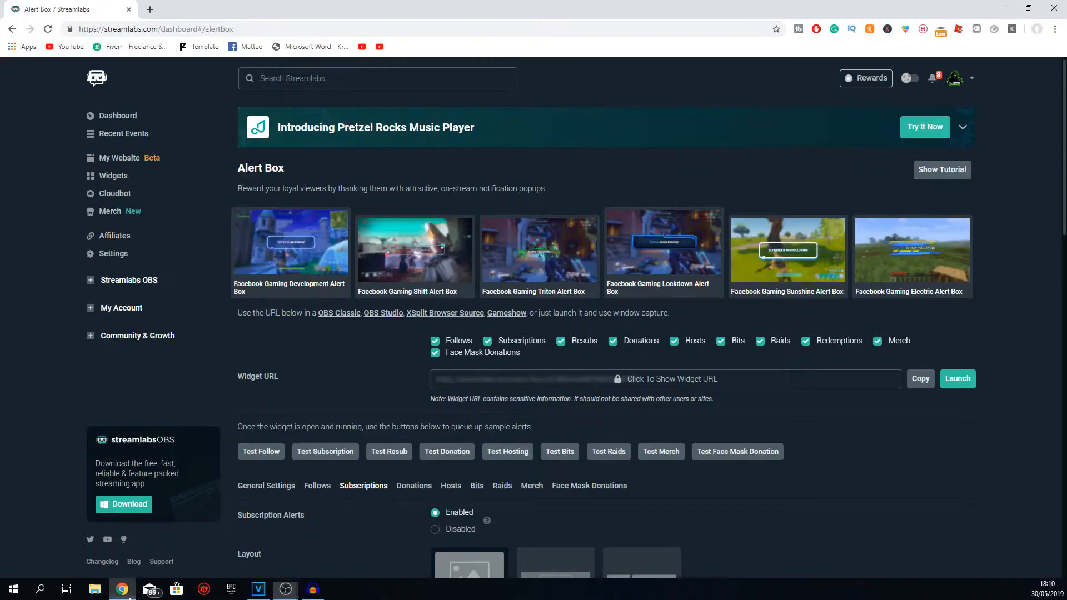
pyautogui.scroll(-13, 323, 479)
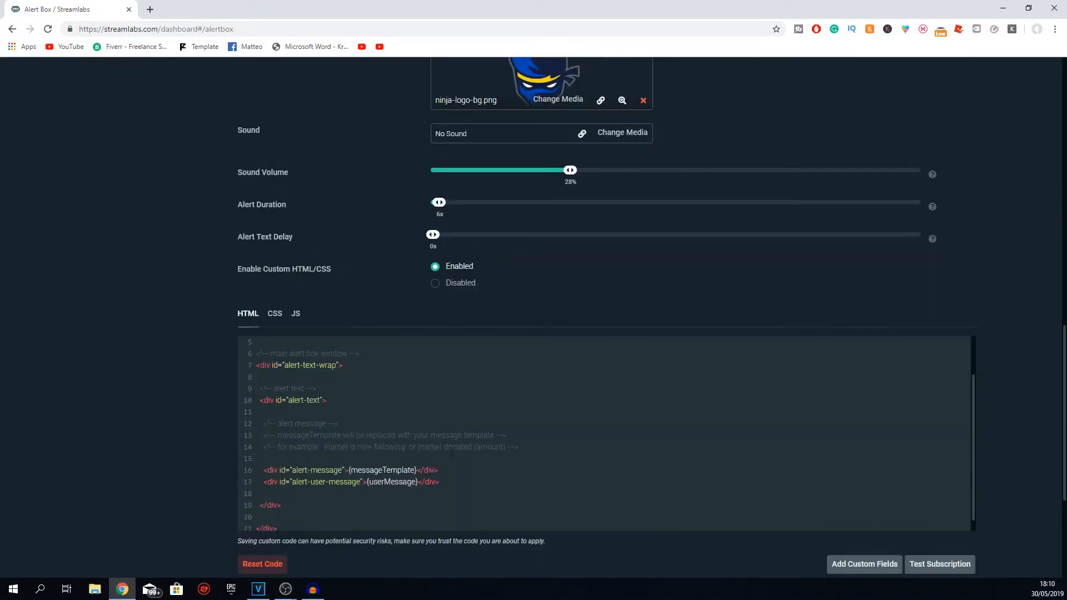
pyautogui.click(275, 314)
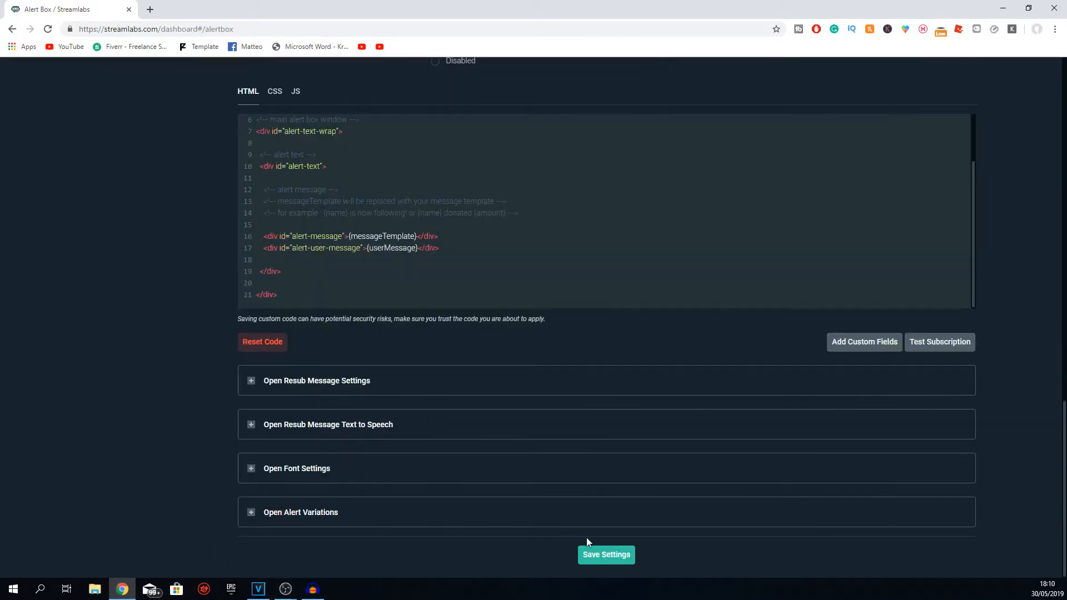
pyautogui.click(606, 553)
# Trigger a test subscription alert with the reset code and switch to OBS to view it
pyautogui.scroll(5, 235, 443)
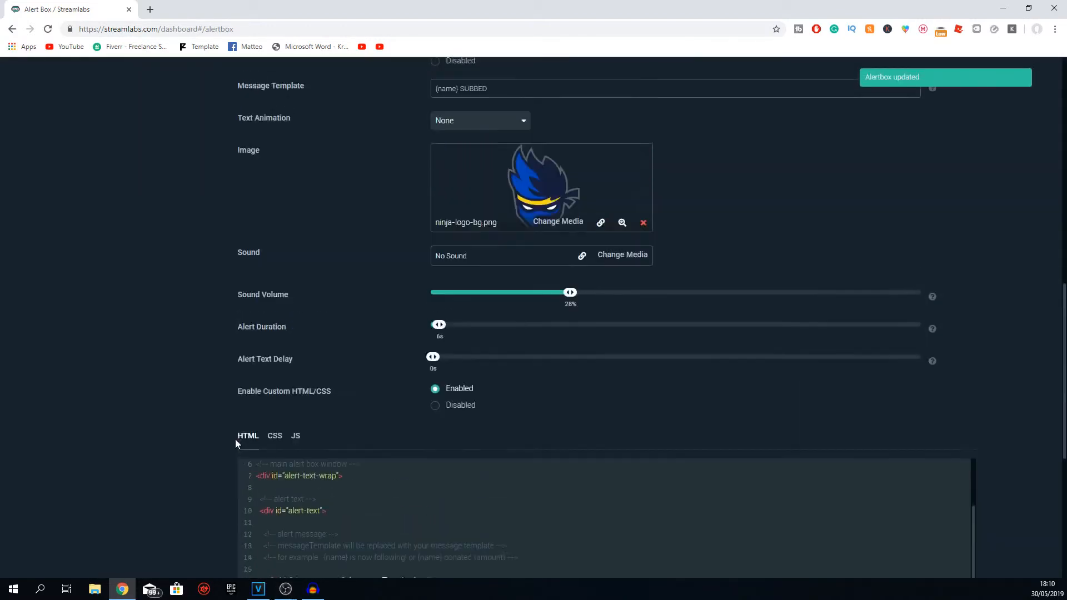
pyautogui.scroll(10, 235, 439)
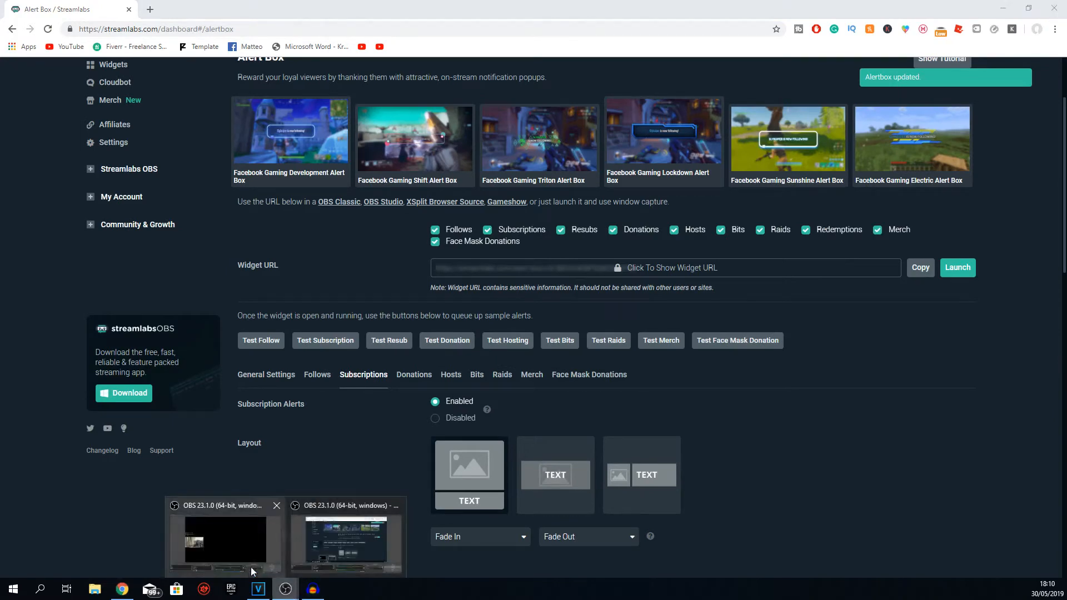
pyautogui.click(309, 340)
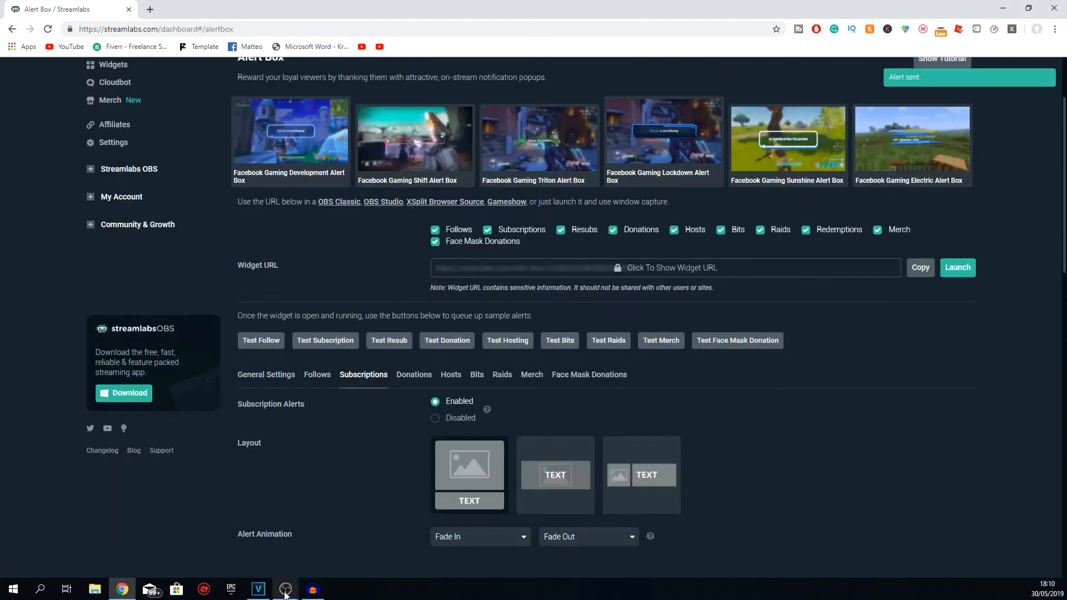
pyautogui.moveTo(285, 589)
pyautogui.click(213, 549)
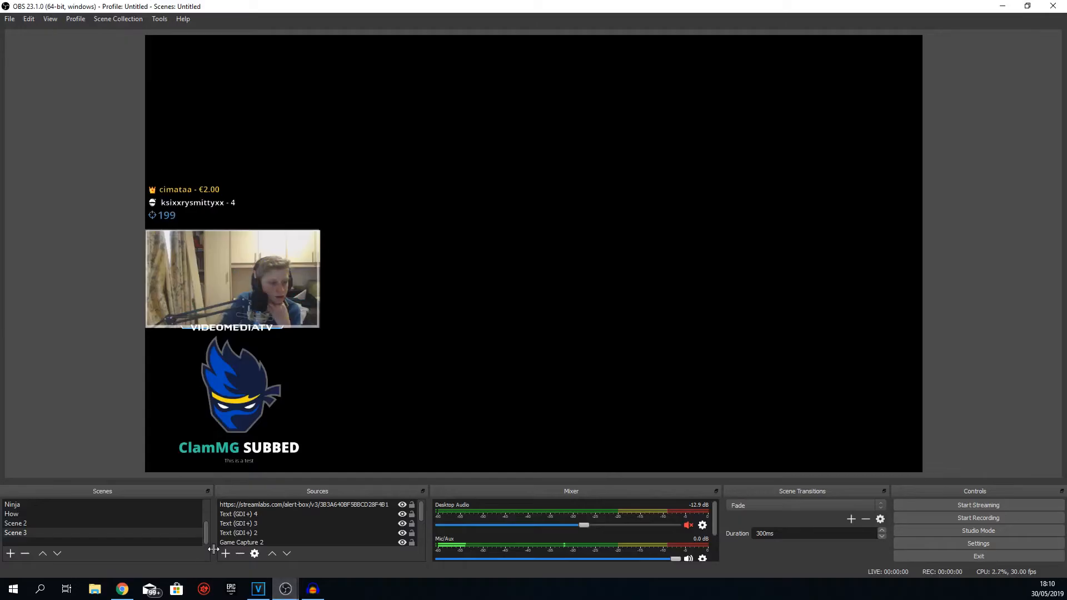
# Scale the alert browser source up from its upper-right corner to about twice its size
pyautogui.click(289, 428)
pyautogui.moveTo(328, 336); pyautogui.dragTo(520, 191)
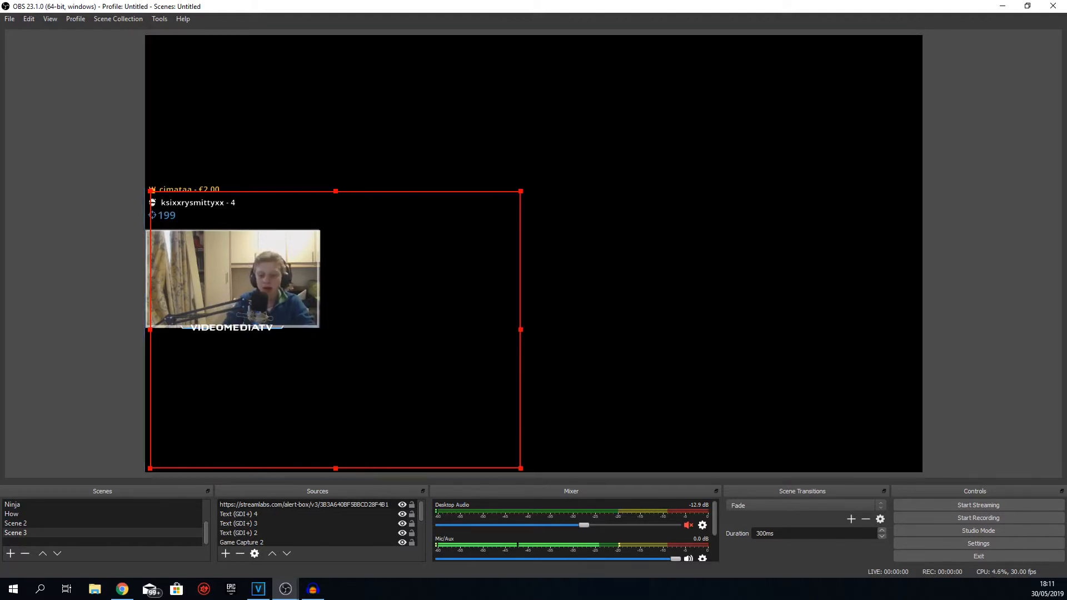
# Minimize OBS and the browser, then open HTML.txt from the Streamlabs subfolder of the desktop's Ninja Streaming Essentials folder
pyautogui.click(1003, 6)
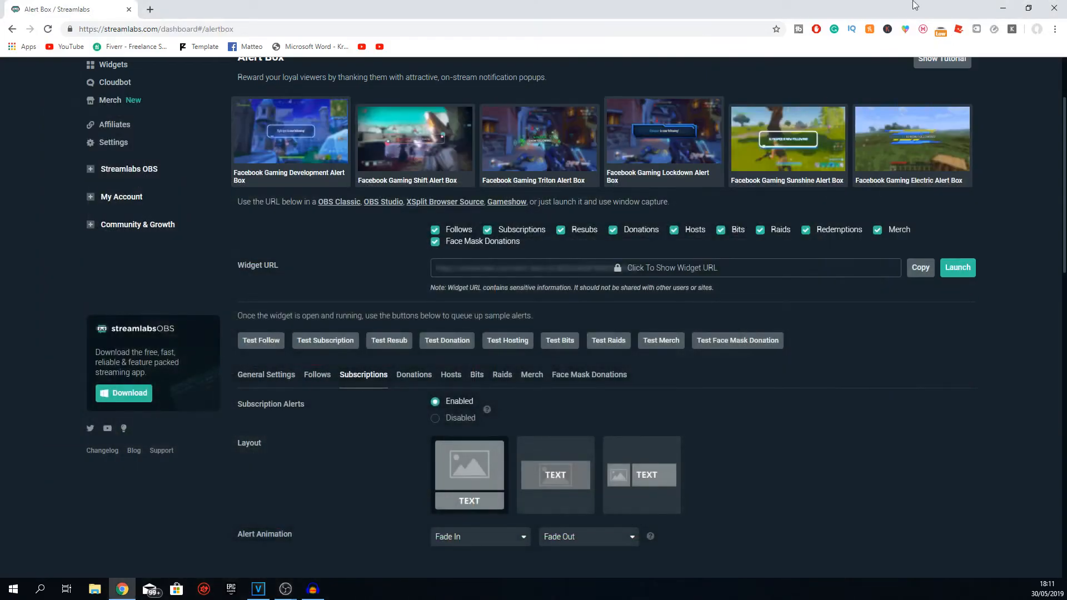
pyautogui.click(1005, 6)
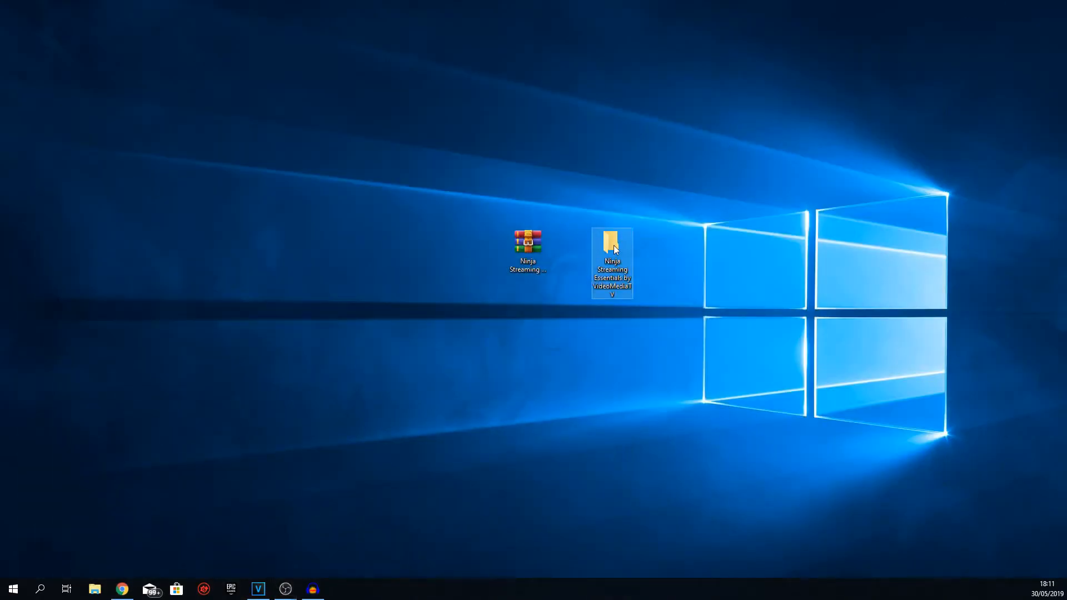
pyautogui.doubleClick(613, 245)
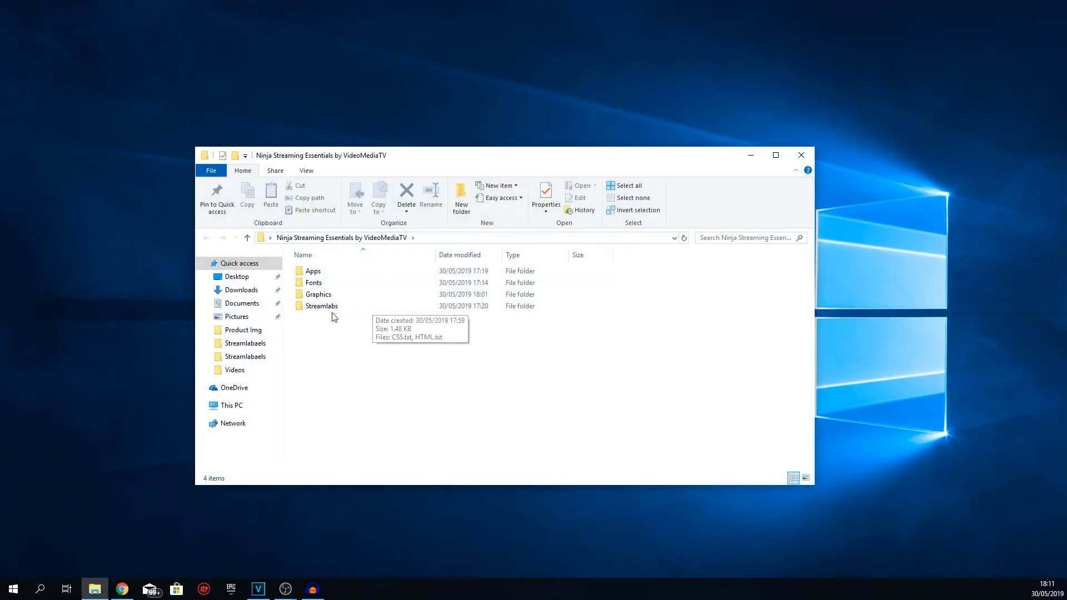
pyautogui.doubleClick(345, 305)
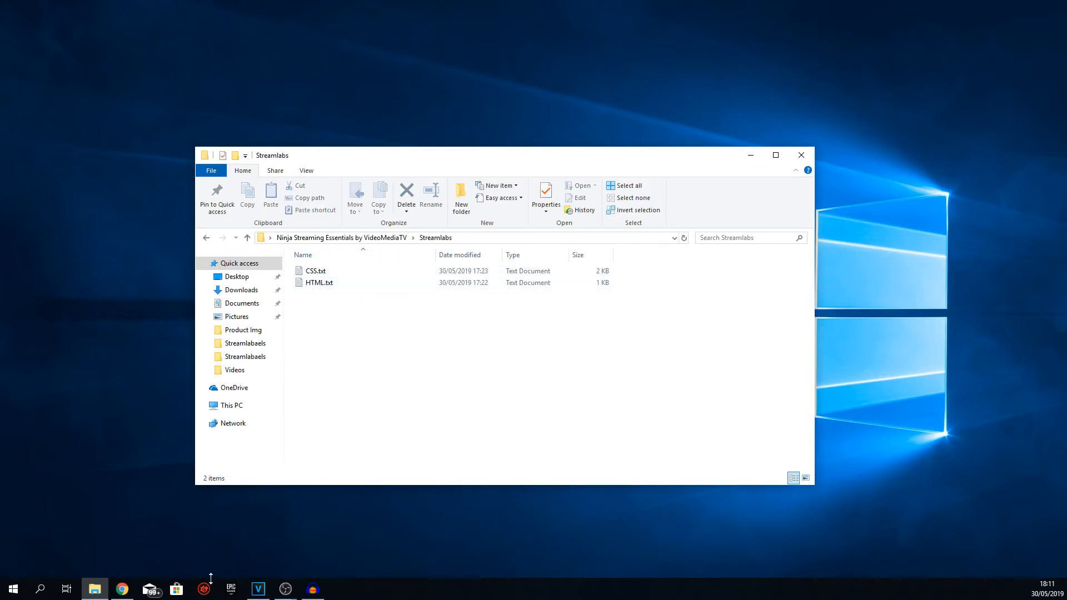
pyautogui.doubleClick(318, 283)
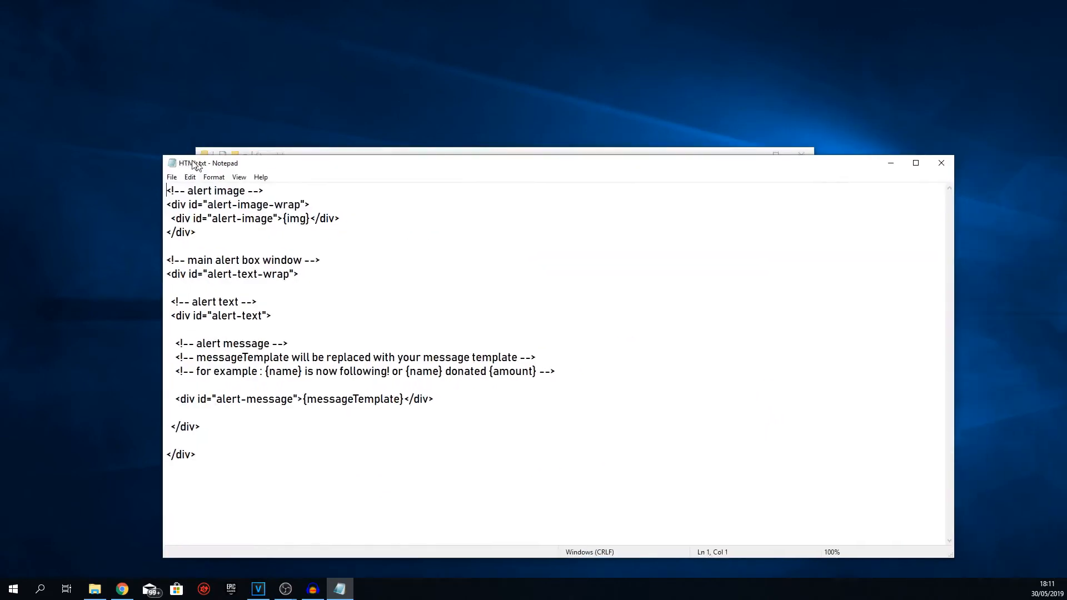
# Copy the entire alert HTML code from HTML.txt
pyautogui.moveTo(223, 165); pyautogui.dragTo(128, 136)
pyautogui.moveTo(71, 407); pyautogui.dragTo(71, 158)
pyautogui.click(178, 430)
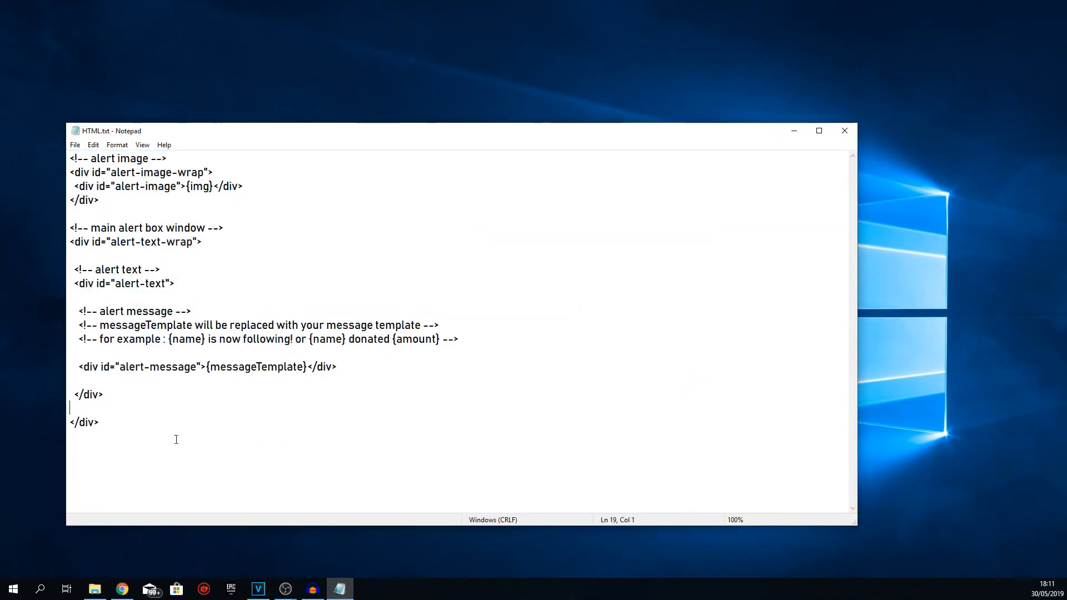
pyautogui.hotkey('ctrl', 'a')
pyautogui.hotkey('ctrl', 'c')
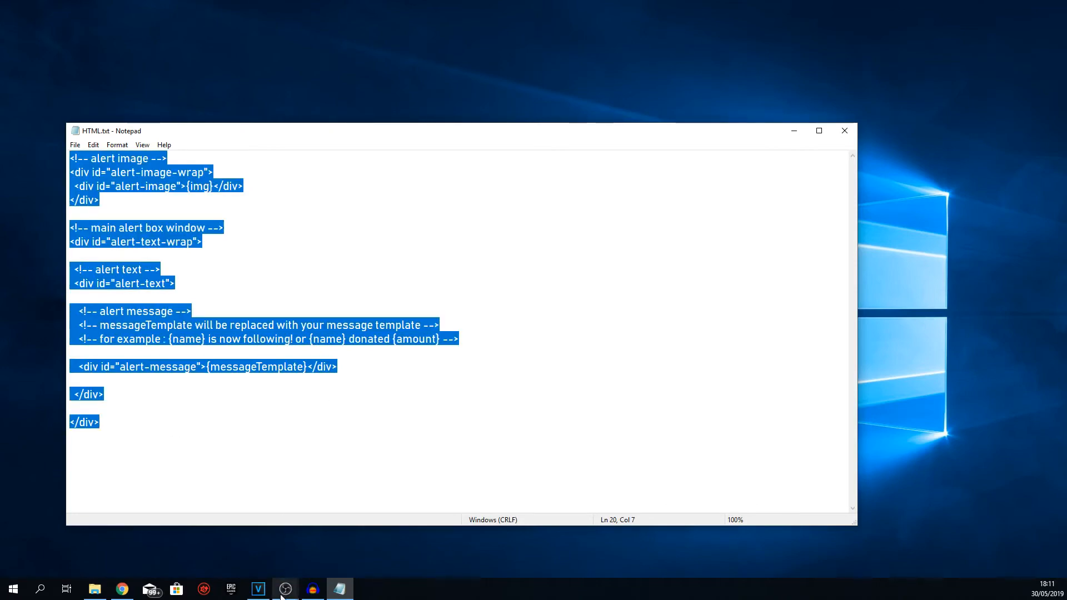
# Replace the subscription alert's custom HTML on the Alert Box page with the copied code and save the settings
pyautogui.moveTo(284, 593)
pyautogui.click(238, 528)
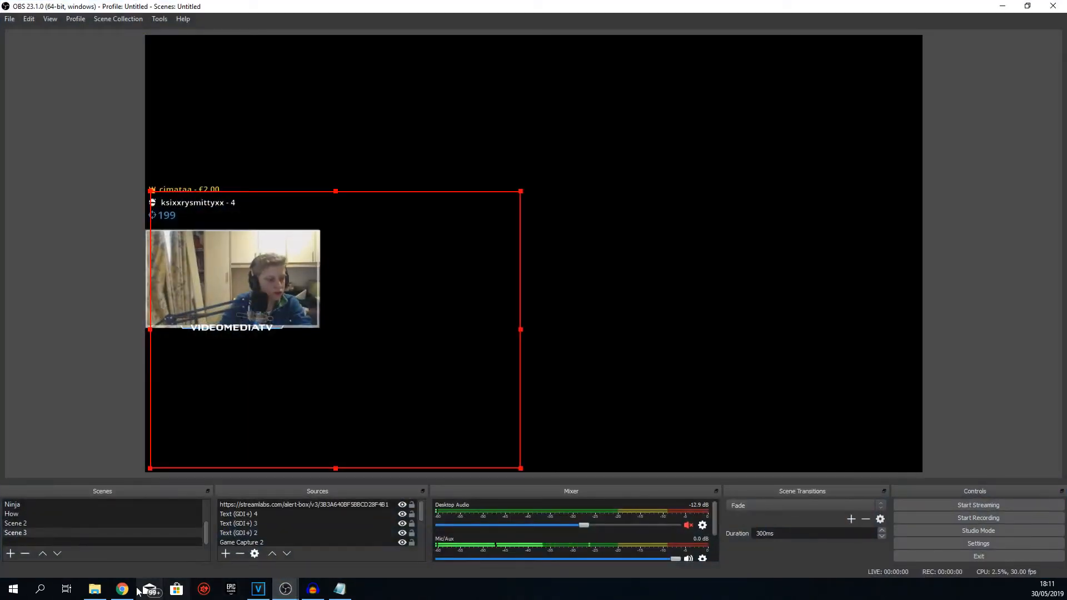
pyautogui.click(122, 589)
pyautogui.scroll(-12, 392, 380)
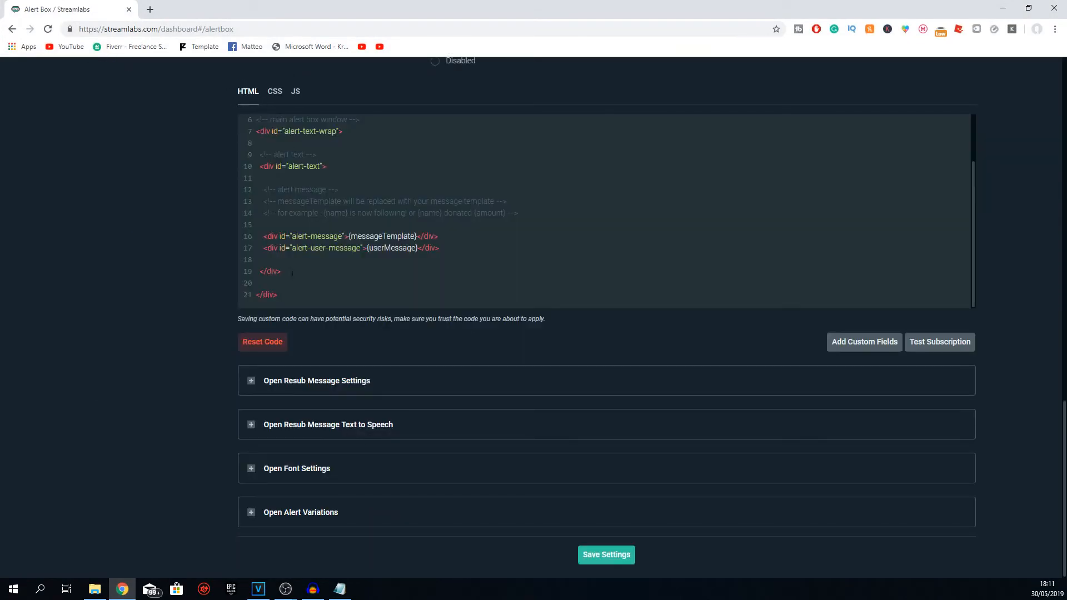
pyautogui.moveTo(312, 310); pyautogui.dragTo(180, 58)
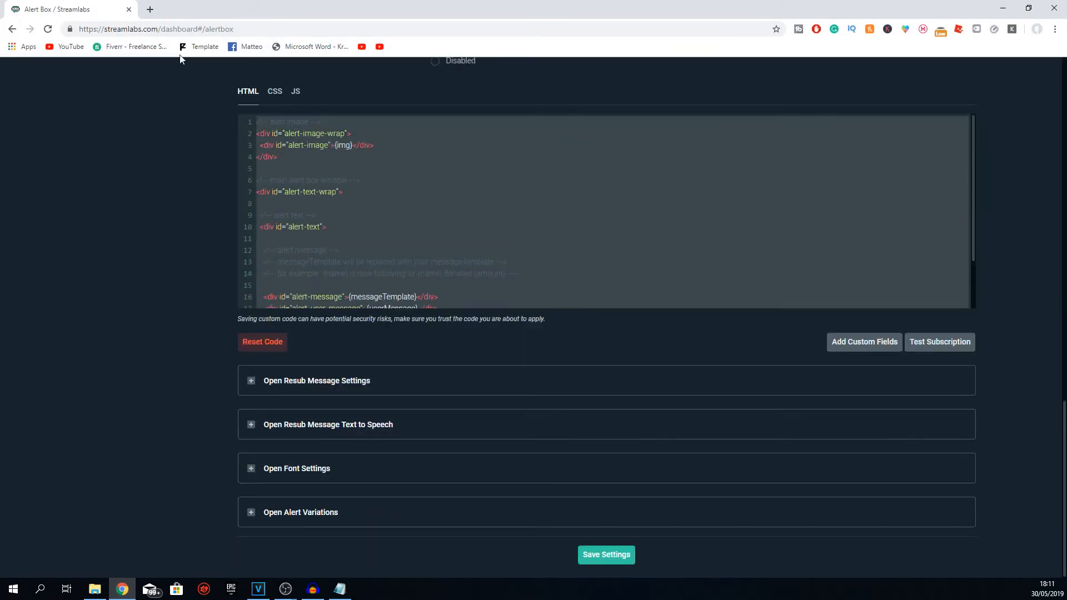
pyautogui.hotkey('ctrl', 'v')
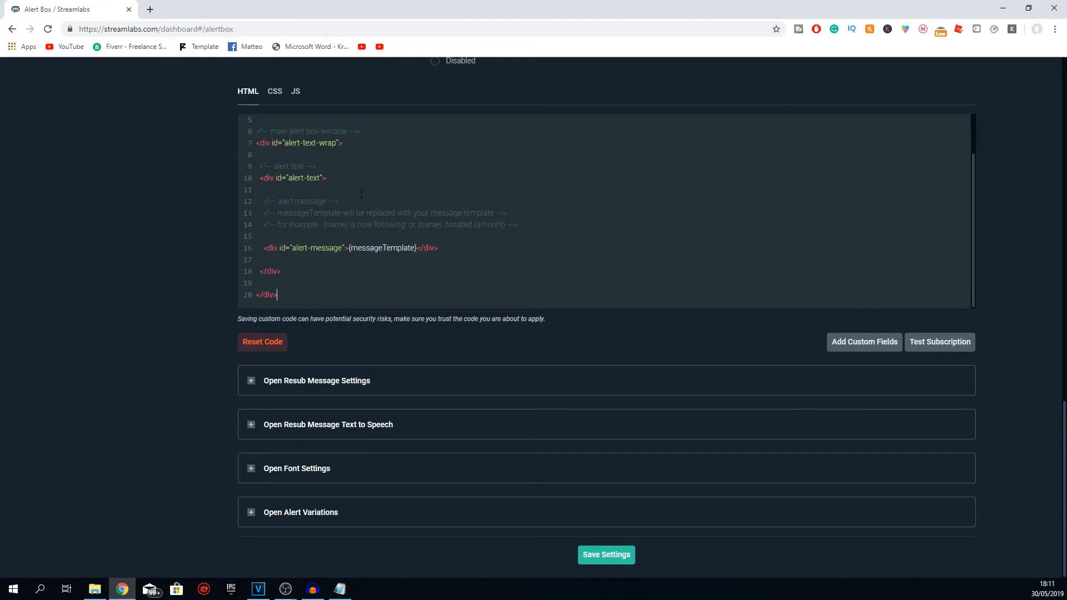
pyautogui.click(604, 555)
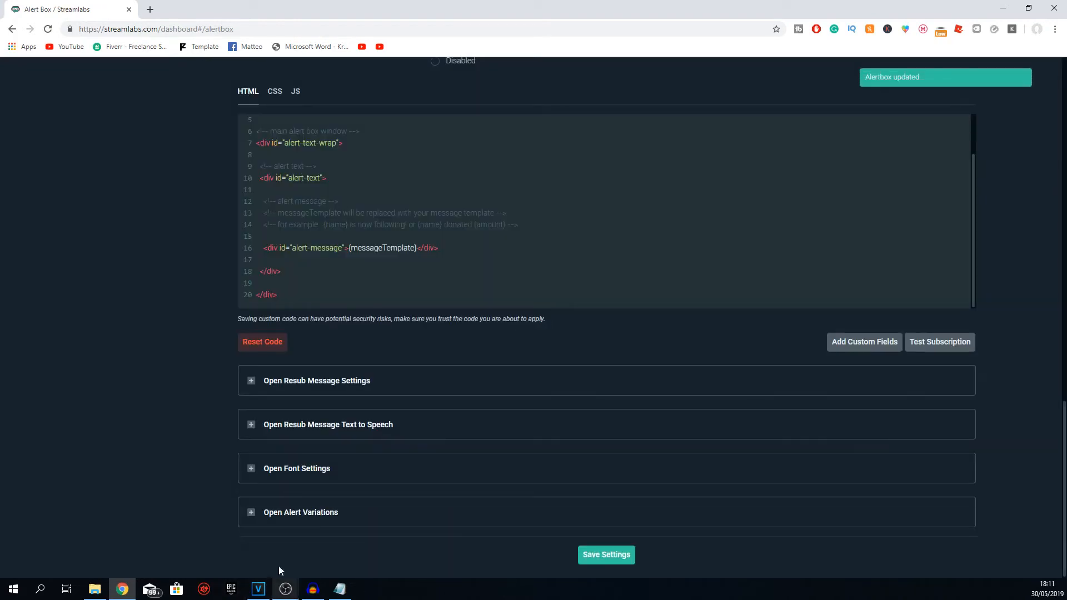
# Switch back to OBS and move the alert browser source upward against the canvas's left edge, overlapping the webcam
pyautogui.scroll(12, 272, 435)
pyautogui.scroll(6, 258, 342)
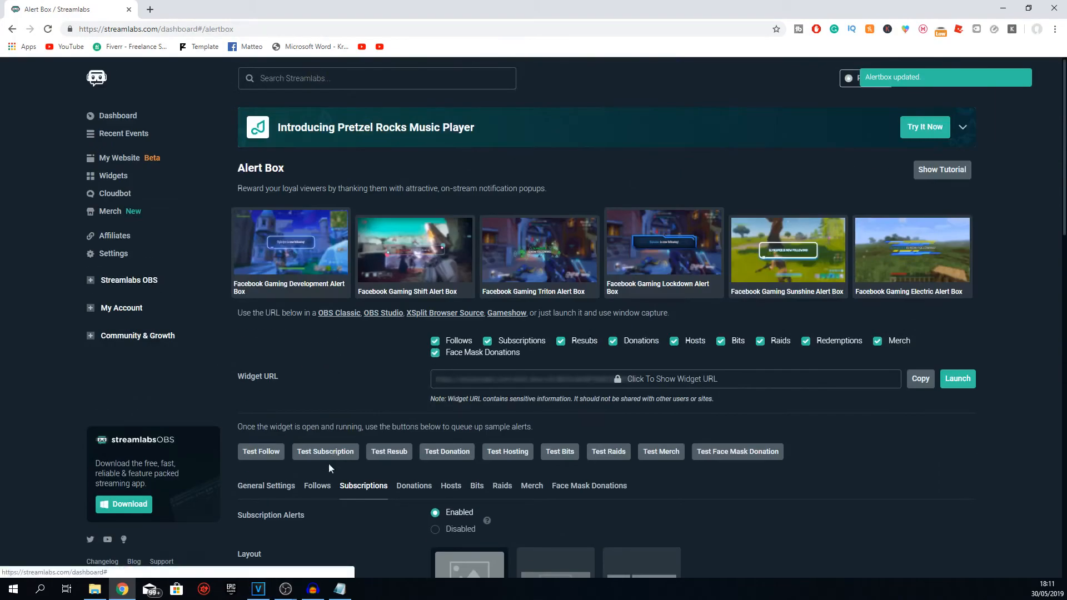
pyautogui.click(285, 589)
pyautogui.moveTo(272, 402); pyautogui.dragTo(328, 372)
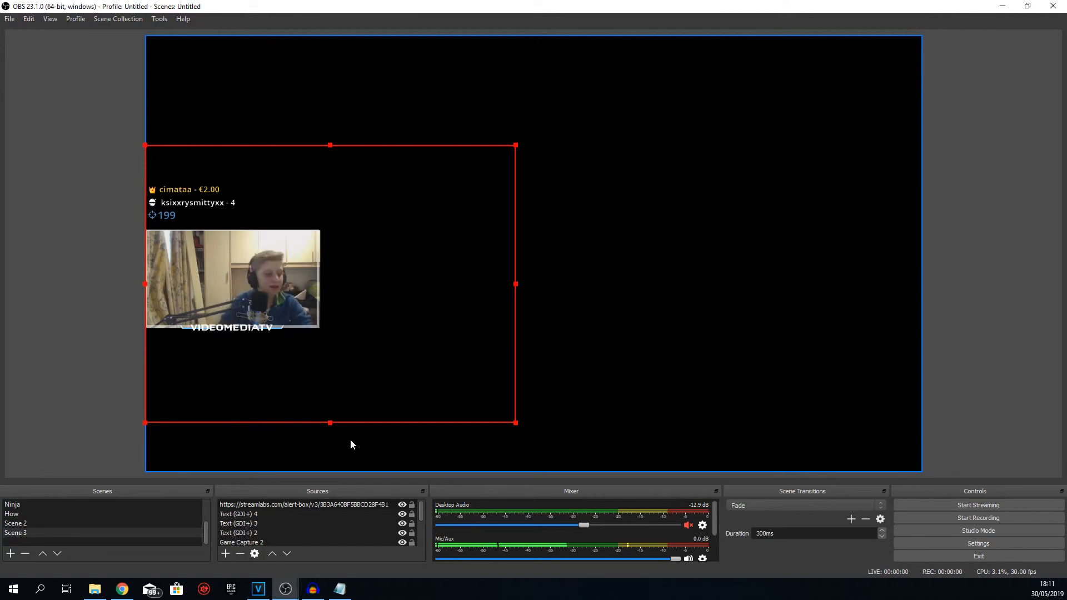
# Switch to the browser's Alert Box page and show the subscription alert's custom CSS code
pyautogui.click(122, 589)
pyautogui.scroll(-15, 321, 253)
pyautogui.click(275, 258)
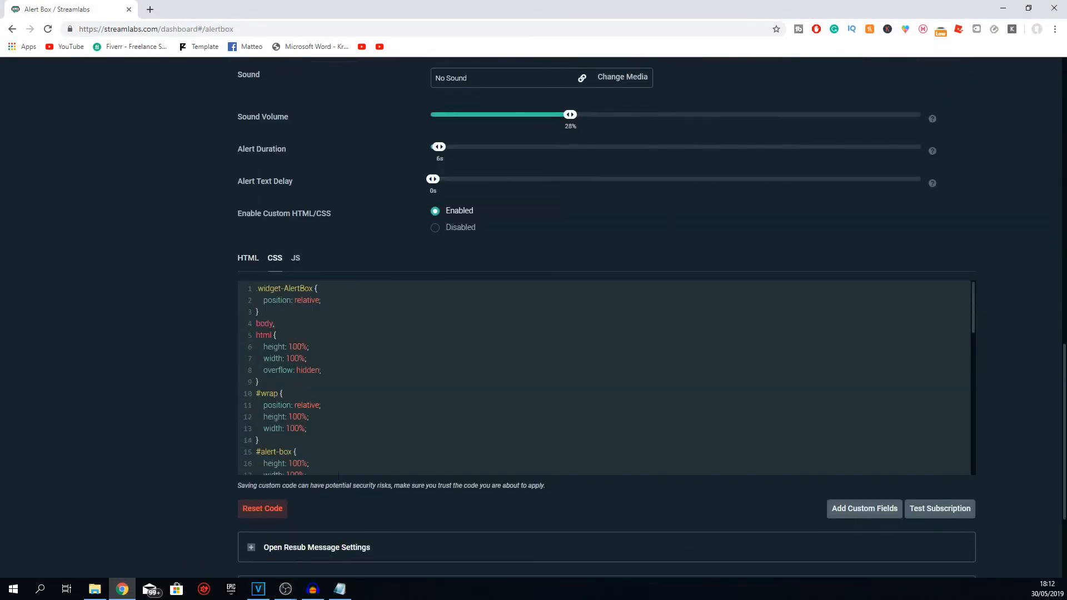
# Close HTML.txt, open CSS.txt from the Streamlabs folder and copy its entire code
pyautogui.click(341, 590)
pyautogui.click(848, 131)
pyautogui.click(95, 590)
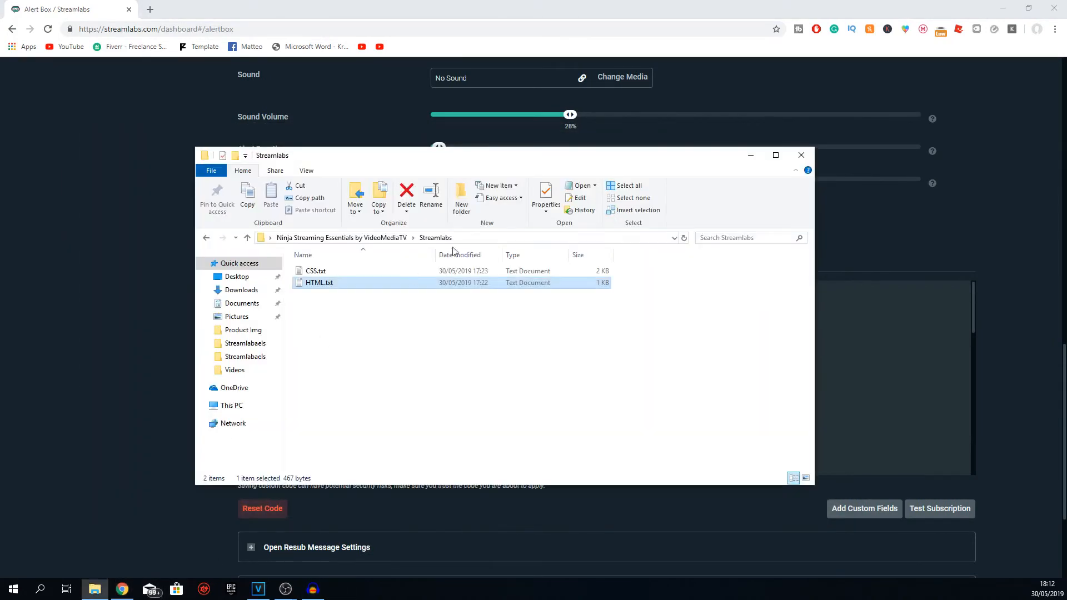
pyautogui.doubleClick(322, 271)
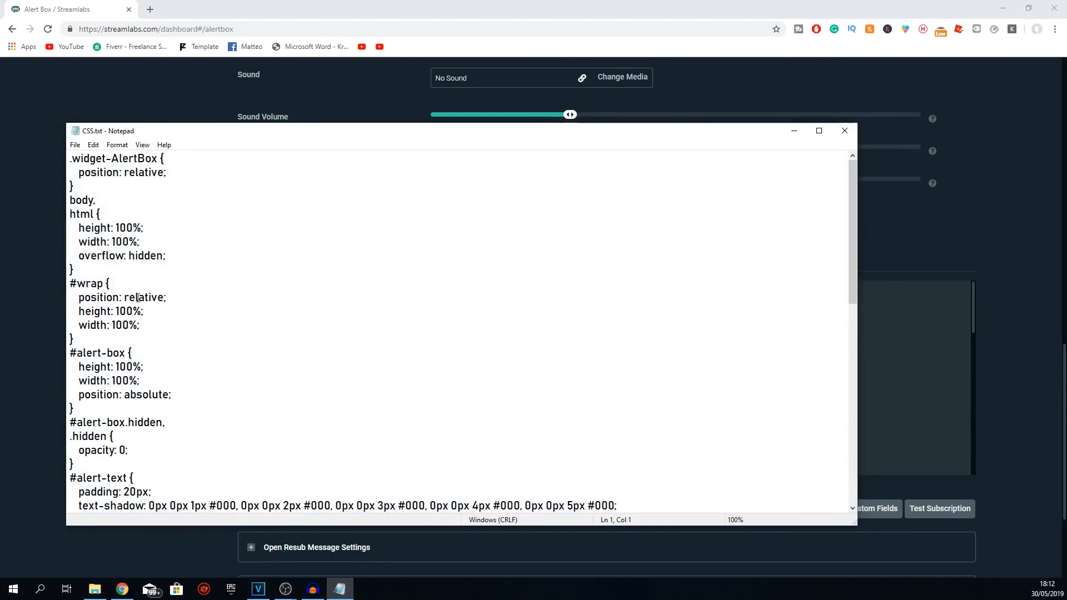
pyautogui.hotkey('ctrl', 'a')
pyautogui.click(794, 130)
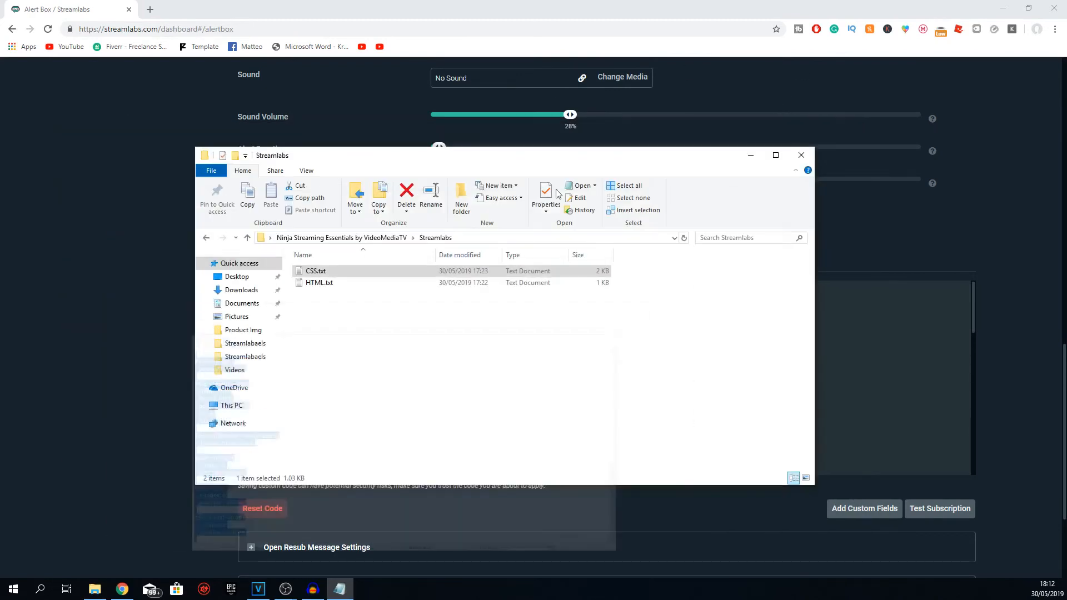
# Replace the subscription alert's custom CSS with the copied code and save the alert settings
pyautogui.click(190, 332)
pyautogui.hotkey('ctrl', 'a')
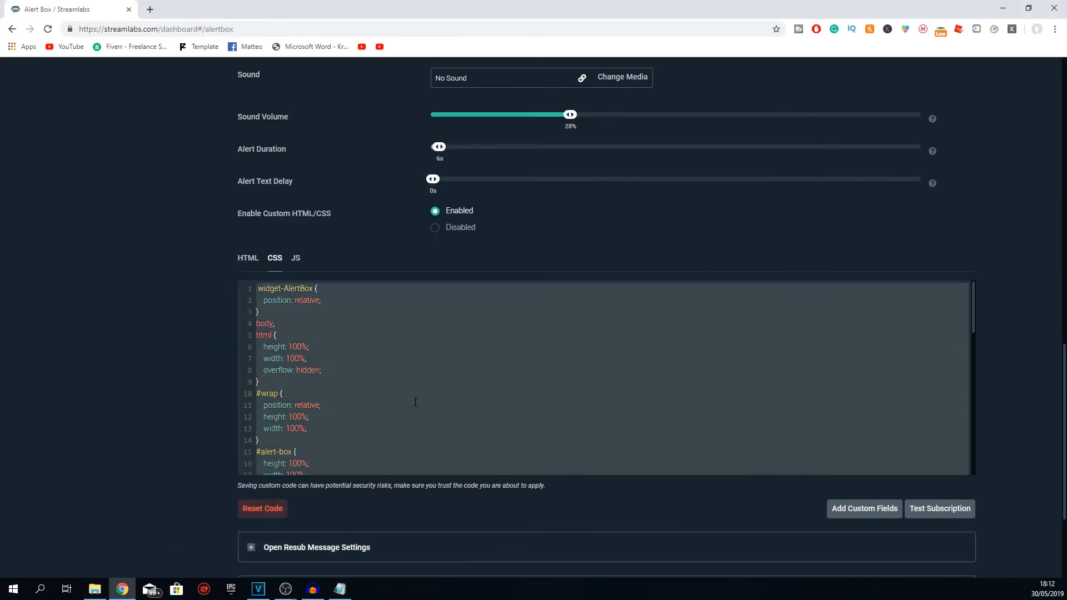
pyautogui.hotkey('ctrl', 'v')
pyautogui.scroll(-3, 169, 404)
pyautogui.click(611, 562)
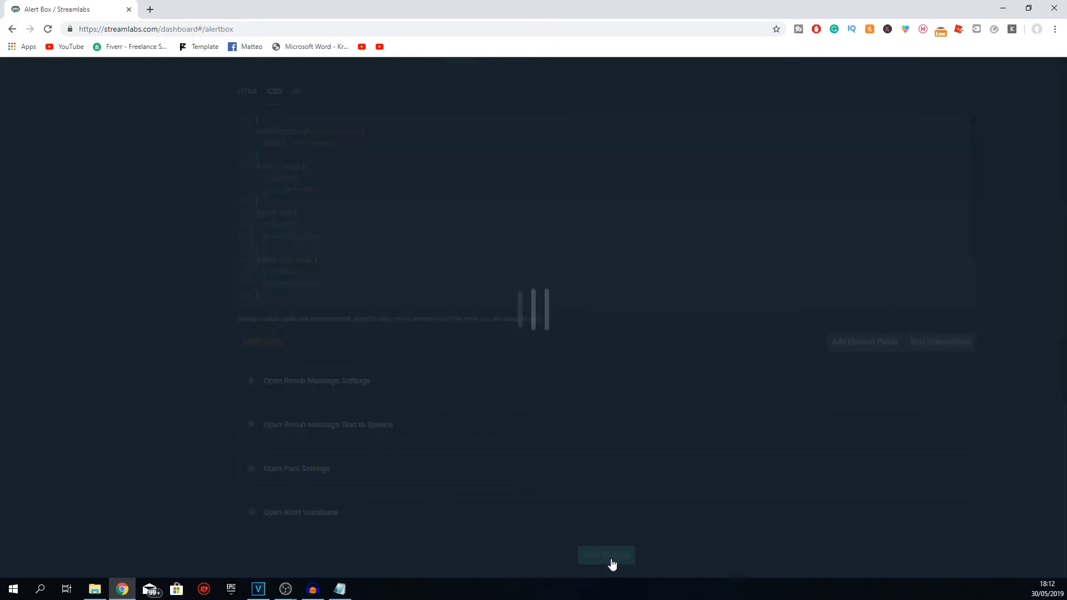
# Send a test subscription alert and switch to OBS to check how it looks on the canvas
pyautogui.scroll(10, 105, 424)
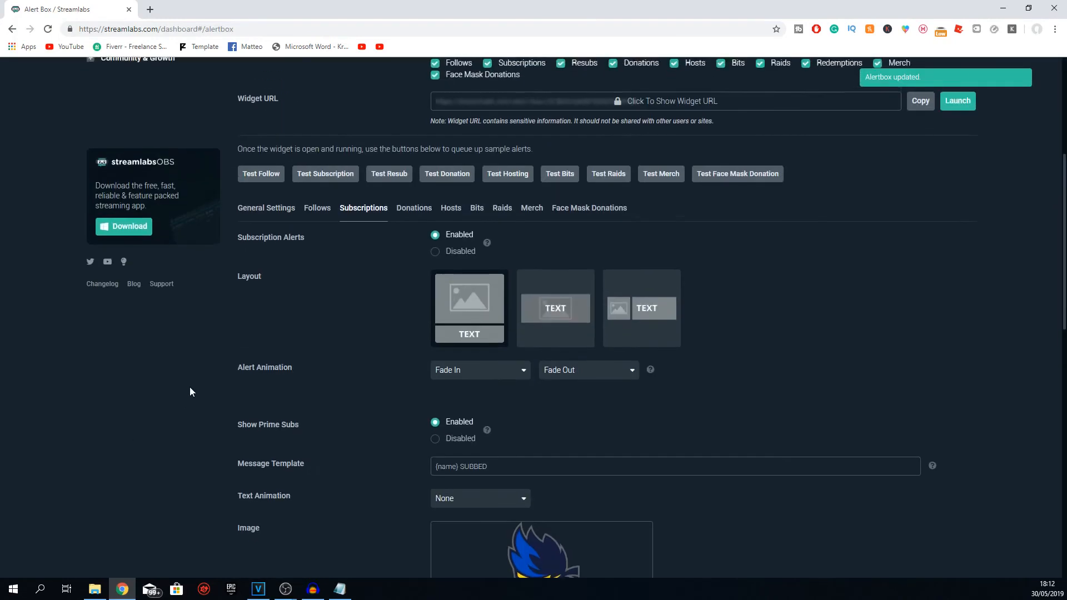
pyautogui.scroll(5, 189, 391)
pyautogui.click(332, 452)
pyautogui.moveTo(285, 588)
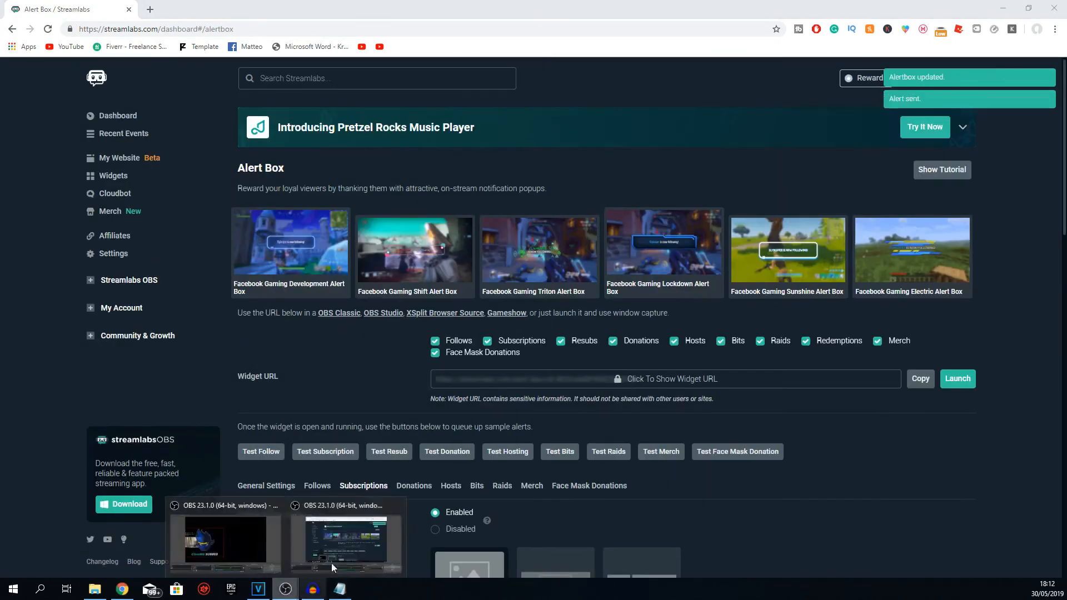
pyautogui.click(211, 558)
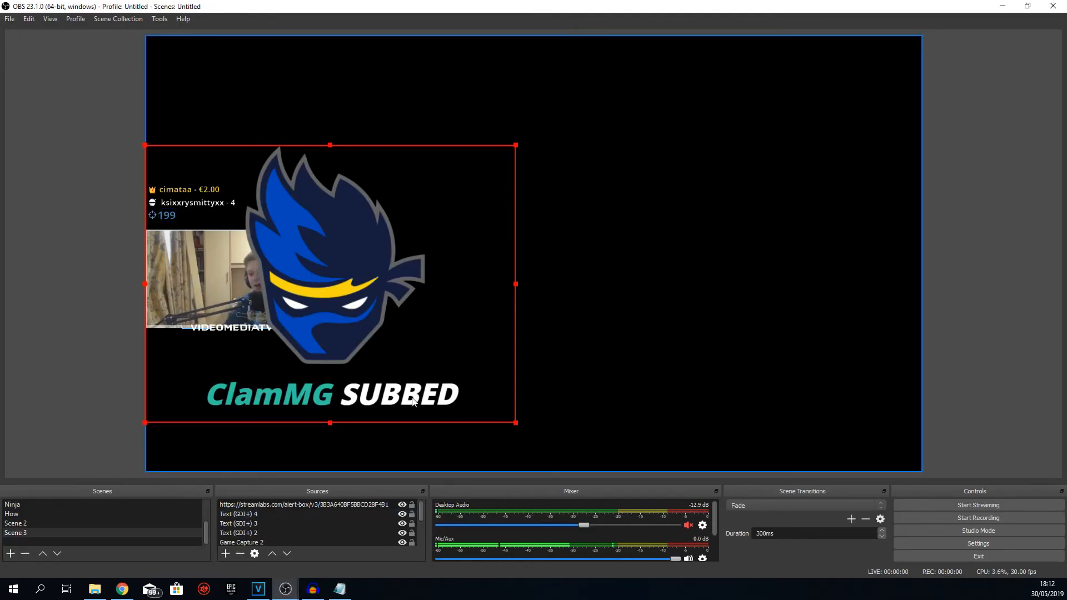
# Shrink the alert browser source to roughly the webcam's width and place it directly beneath the webcam
pyautogui.moveTo(515, 423); pyautogui.dragTo(335, 287)
pyautogui.moveTo(285, 247); pyautogui.dragTo(286, 418)
pyautogui.click(79, 381)
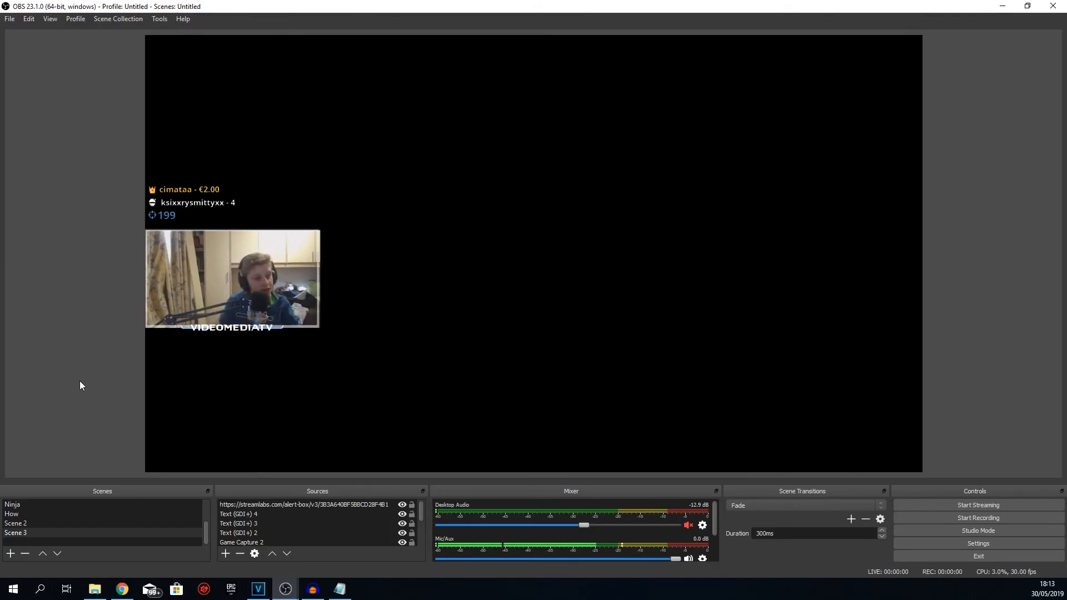
# Start adding a new Game Capture source to Scene 3
pyautogui.click(82, 532)
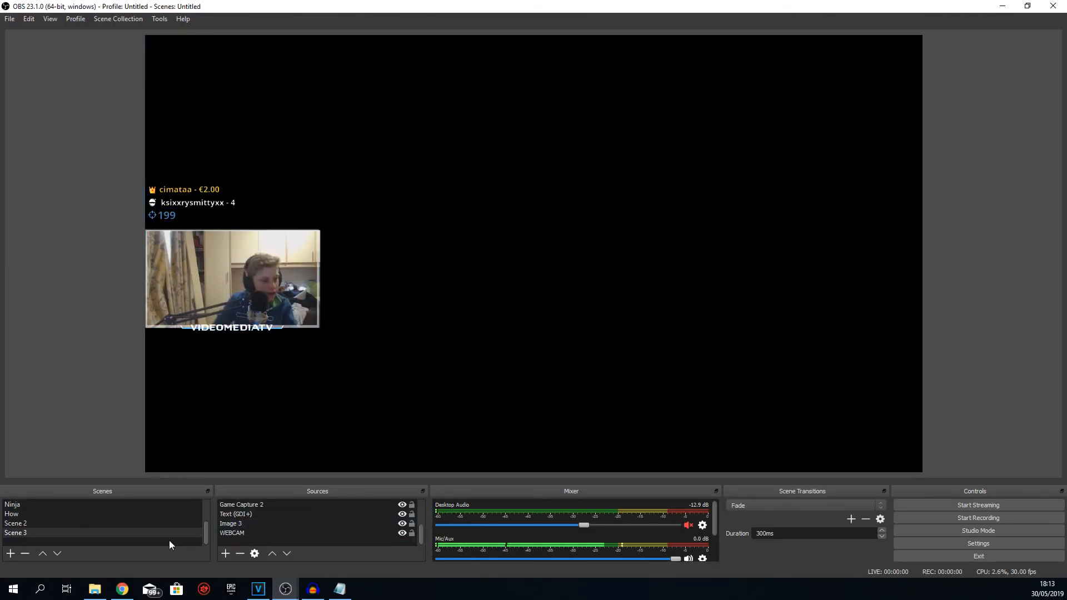
pyautogui.click(225, 553)
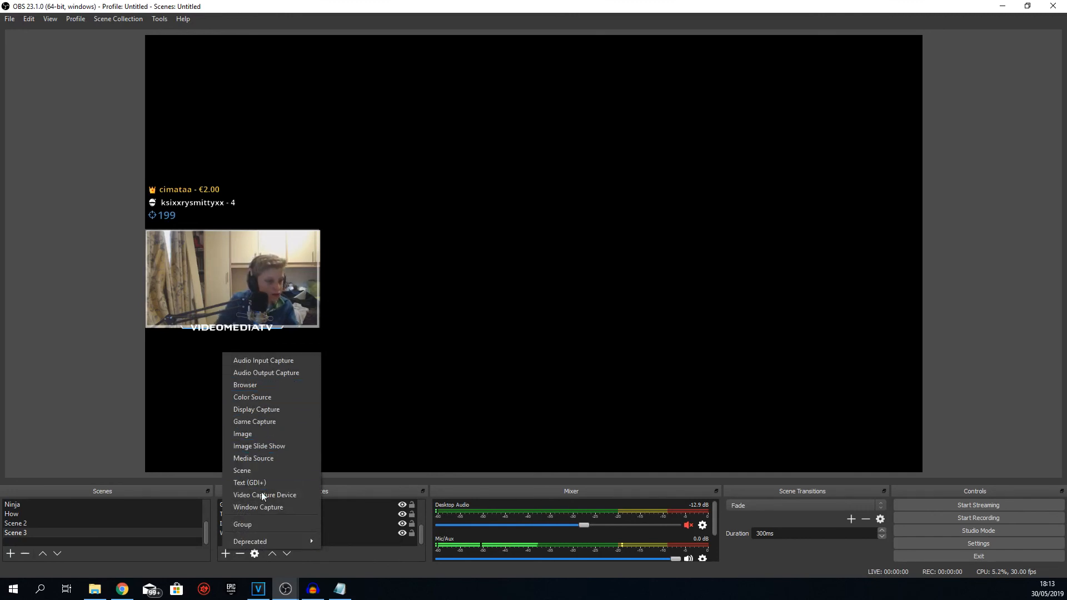
pyautogui.click(278, 422)
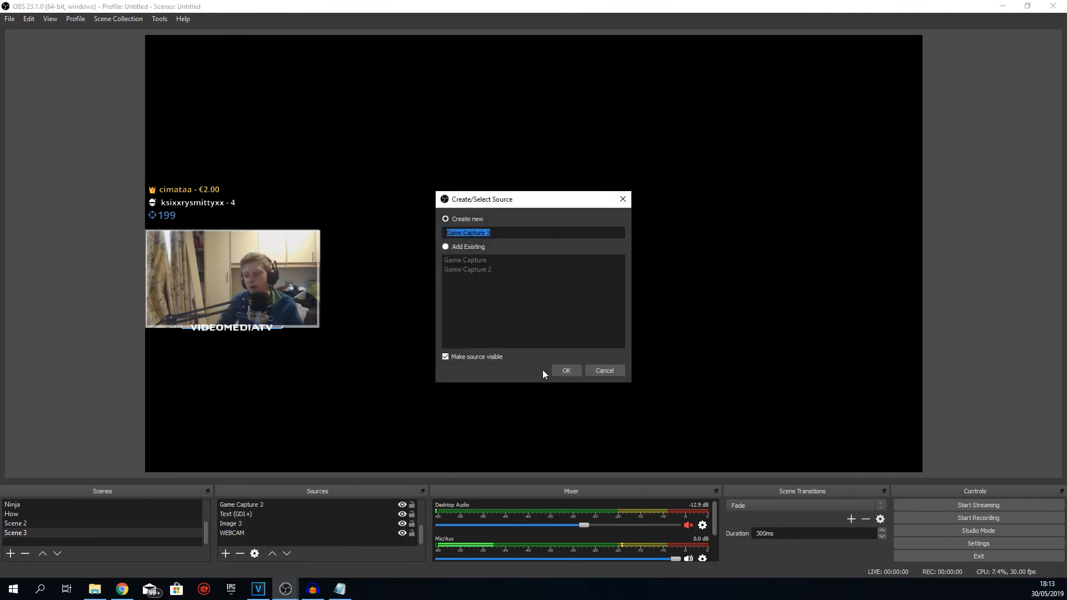